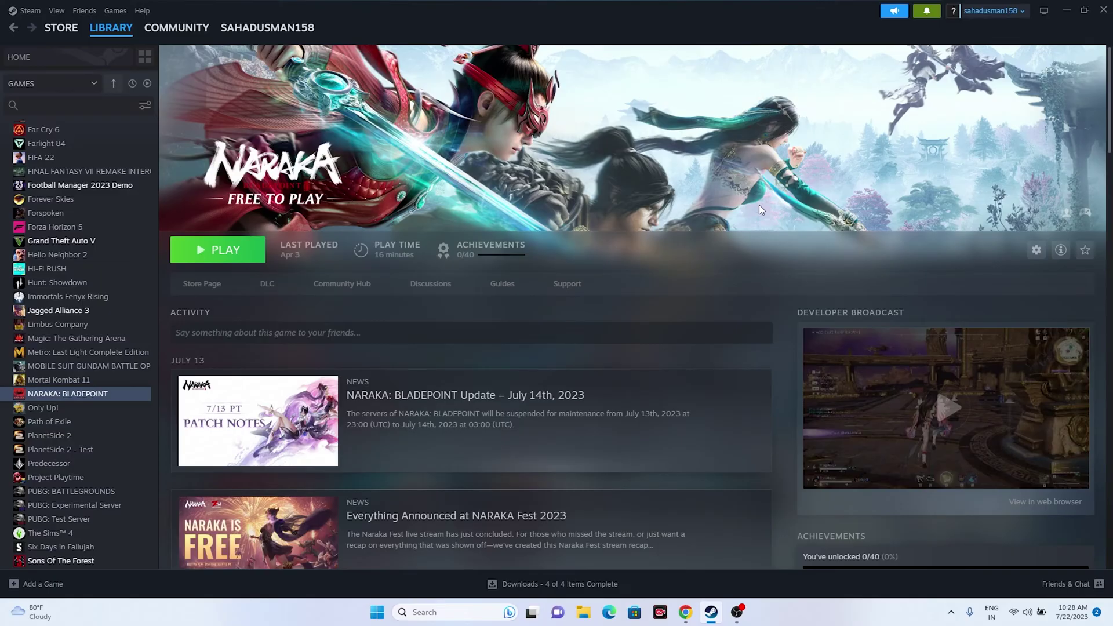
left_click(380, 618)
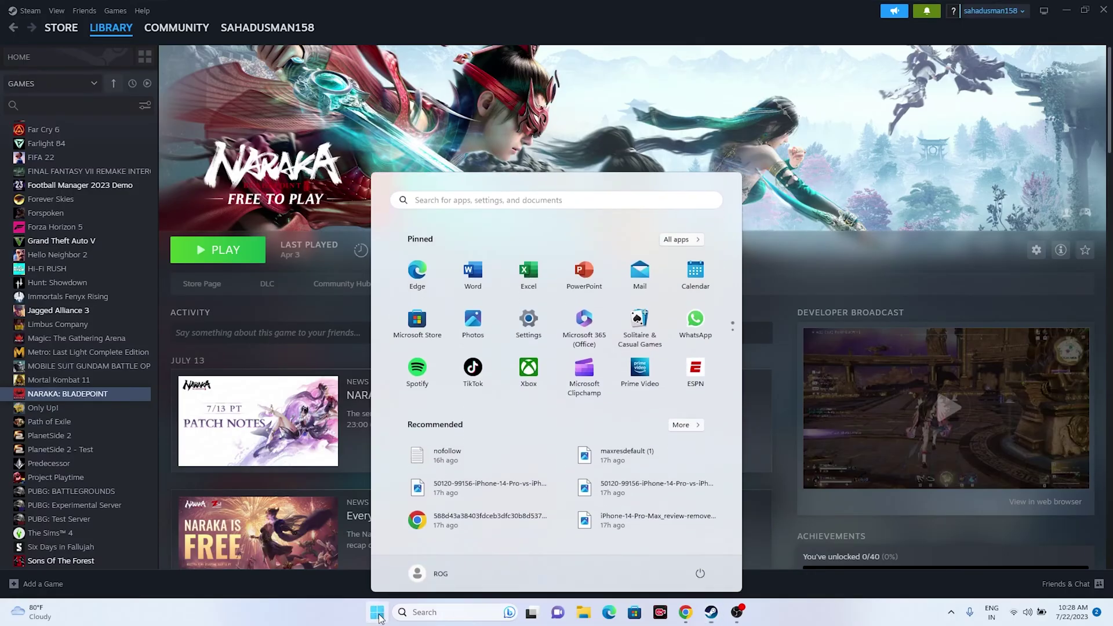
left_click(699, 572)
key("Escape")
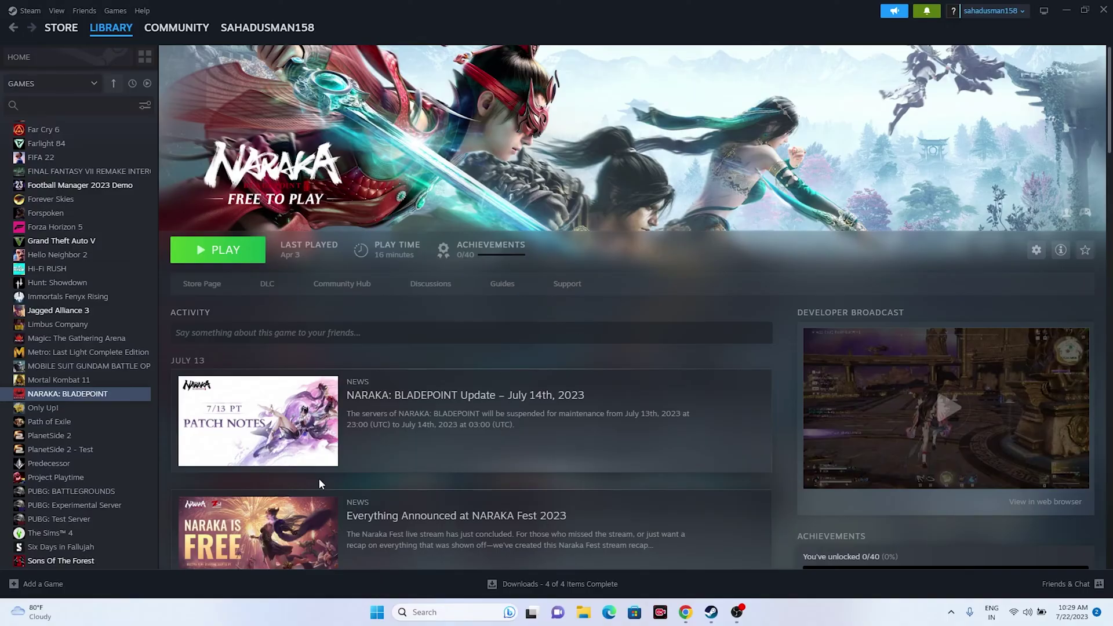
Step: Verify the integrity of NARAKA: BLADEPOINT's installed game files and close its properties
right_click(93, 400)
left_click(107, 481)
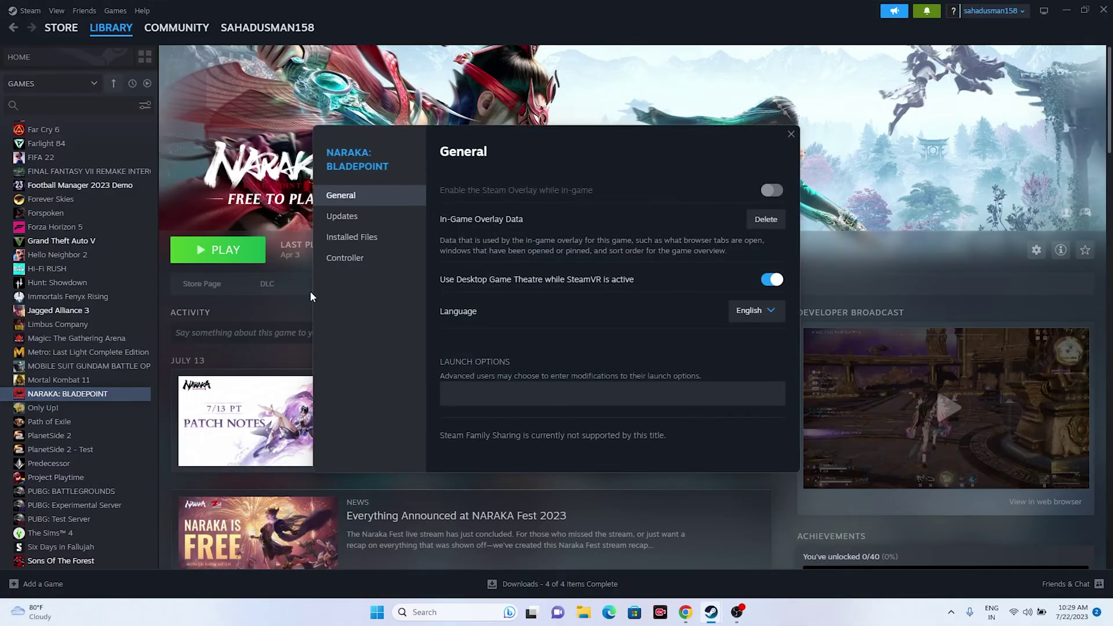
left_click(365, 239)
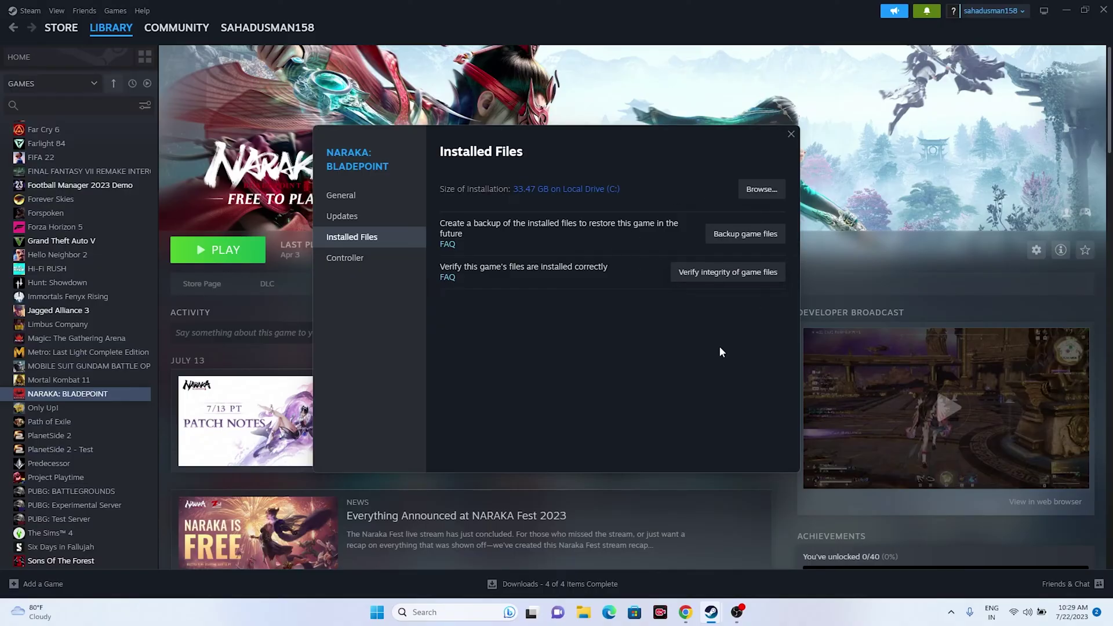
left_click(733, 272)
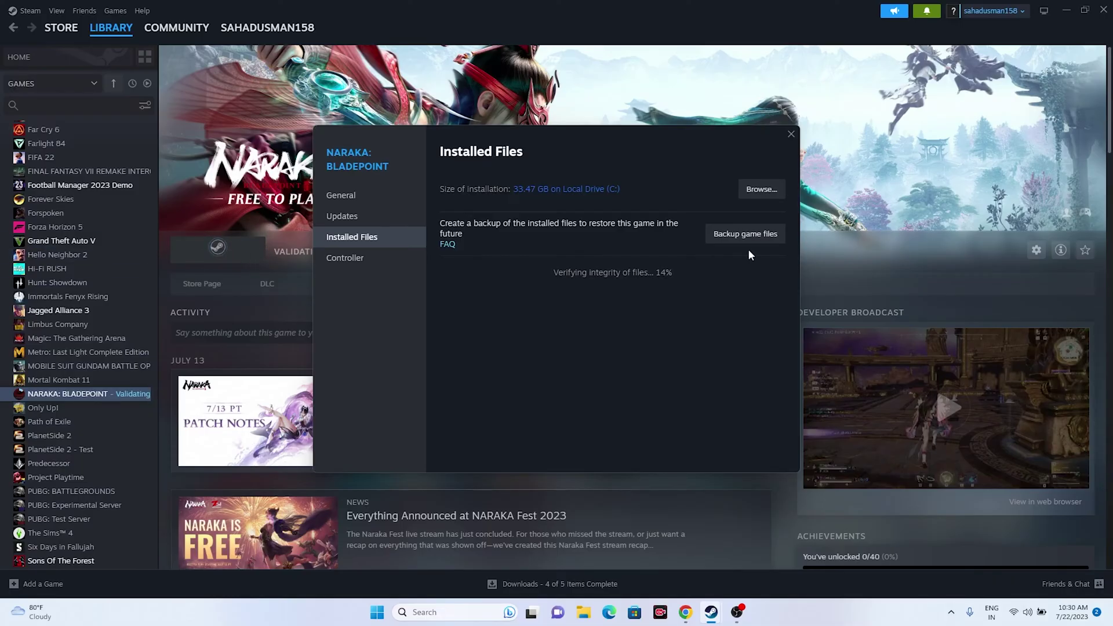
left_click(860, 249)
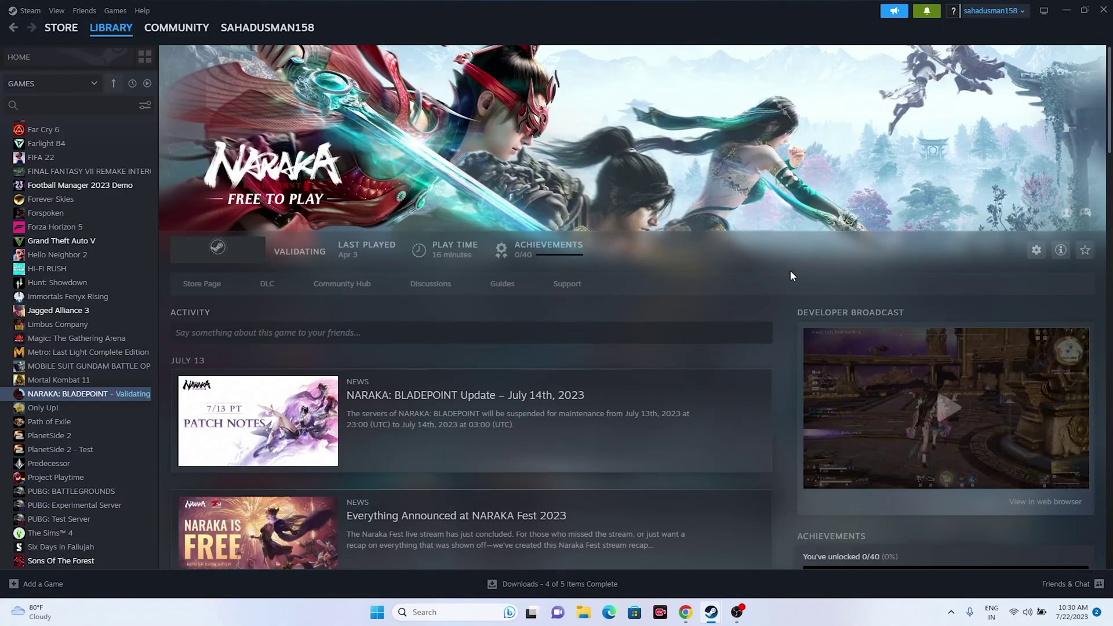
Step: Browse to NARAKA: BLADEPOINT's installation folder from its installed files properties, minimizing the Steam window
right_click(95, 399)
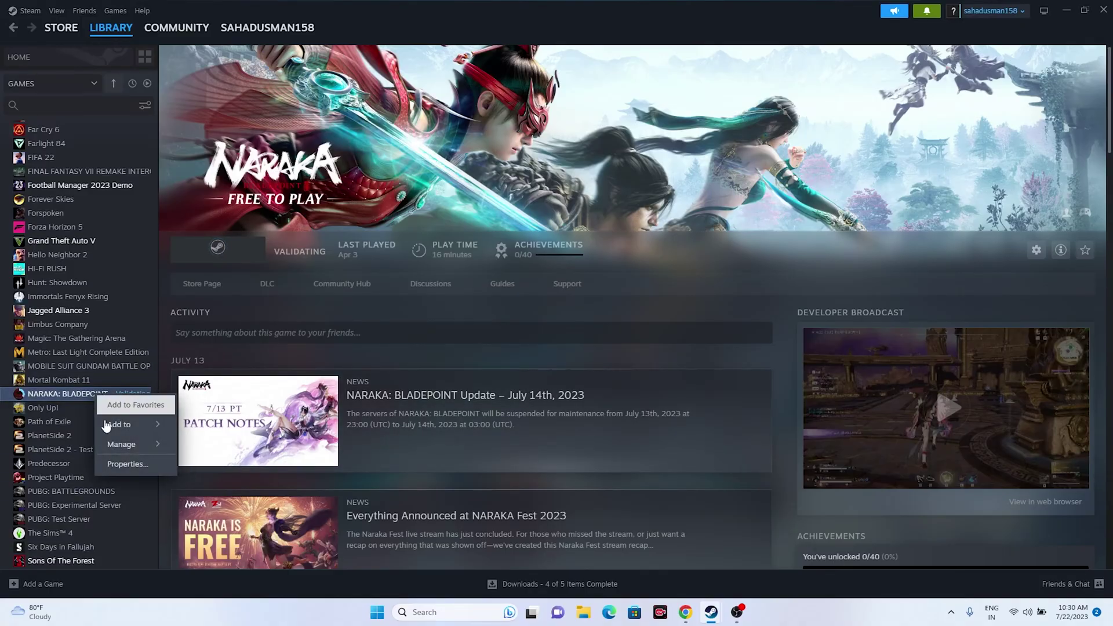
left_click(116, 462)
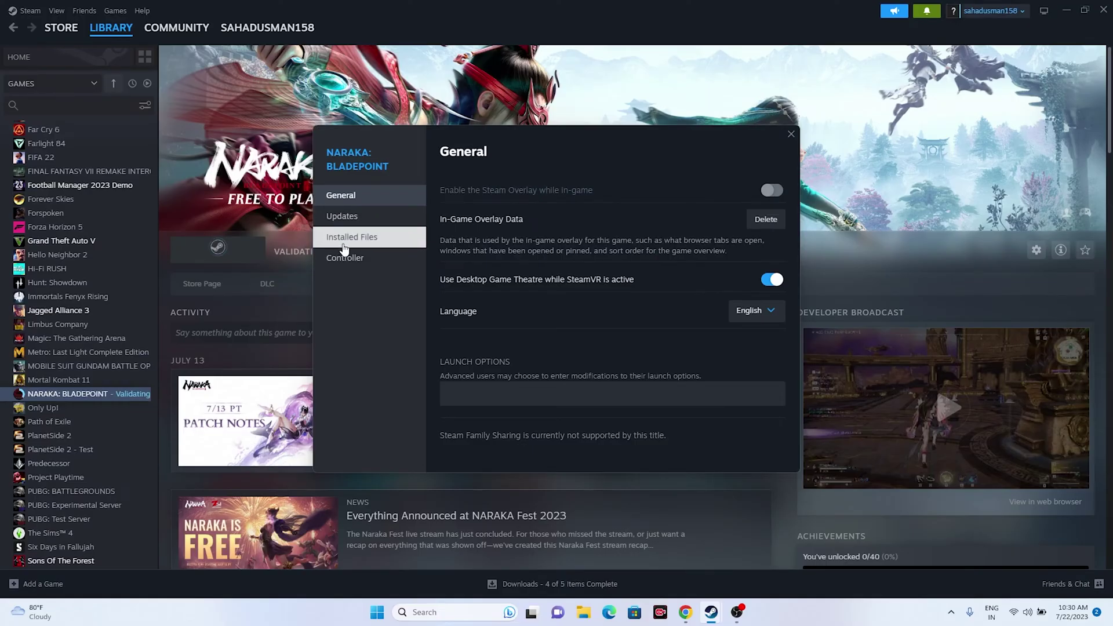
left_click(358, 240)
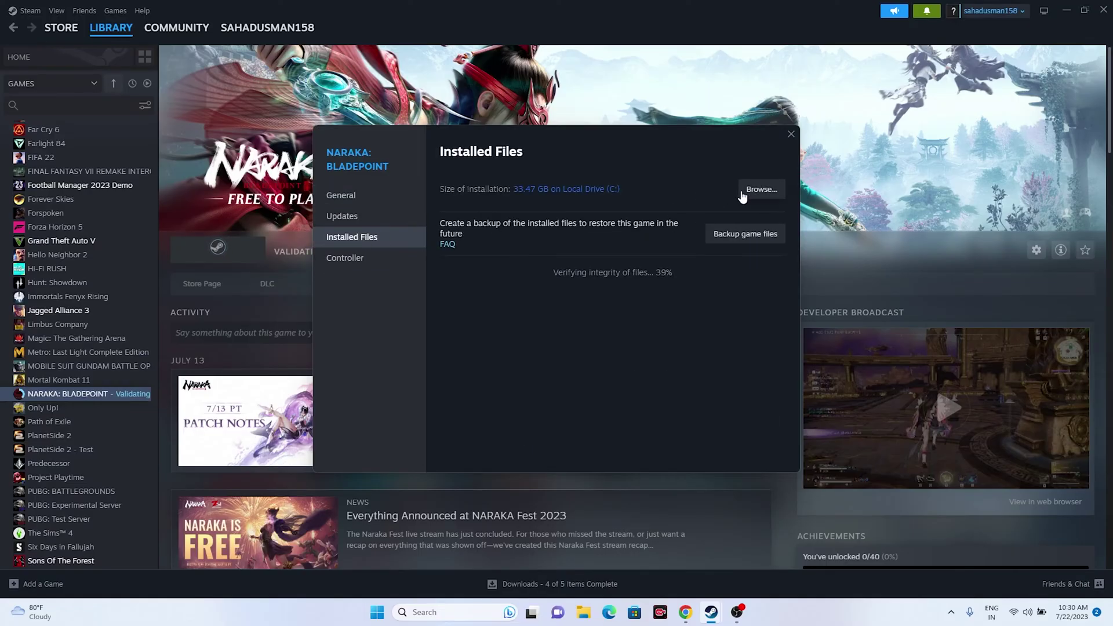
left_click(1071, 11)
left_click(1067, 10)
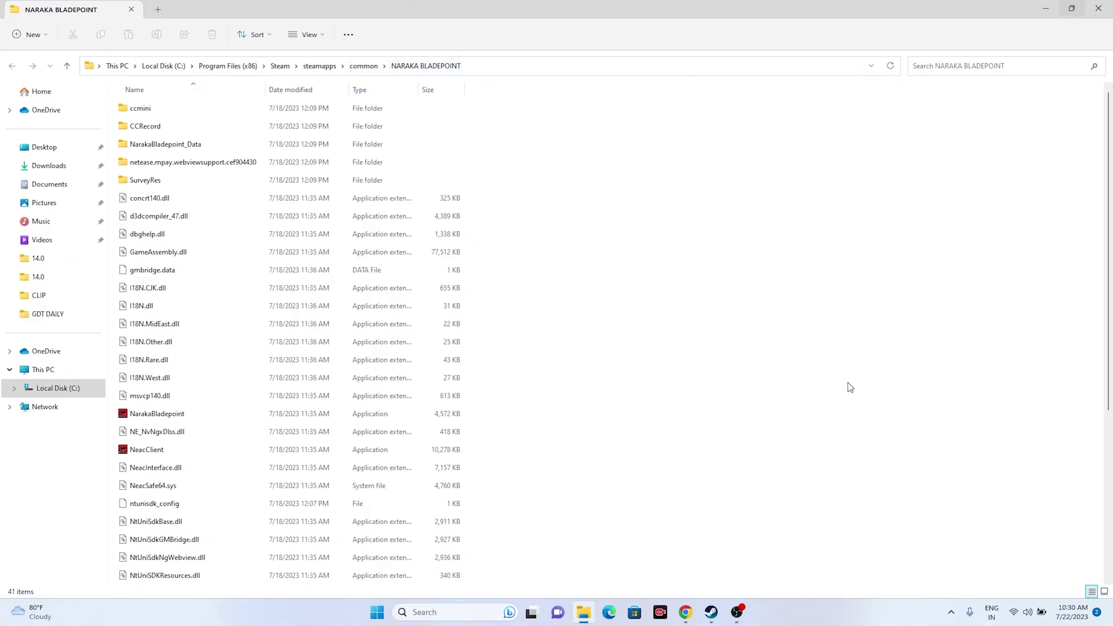
Step: Set the NarakaBladepoint application to run as an administrator and apply the compatibility change
left_click(165, 415)
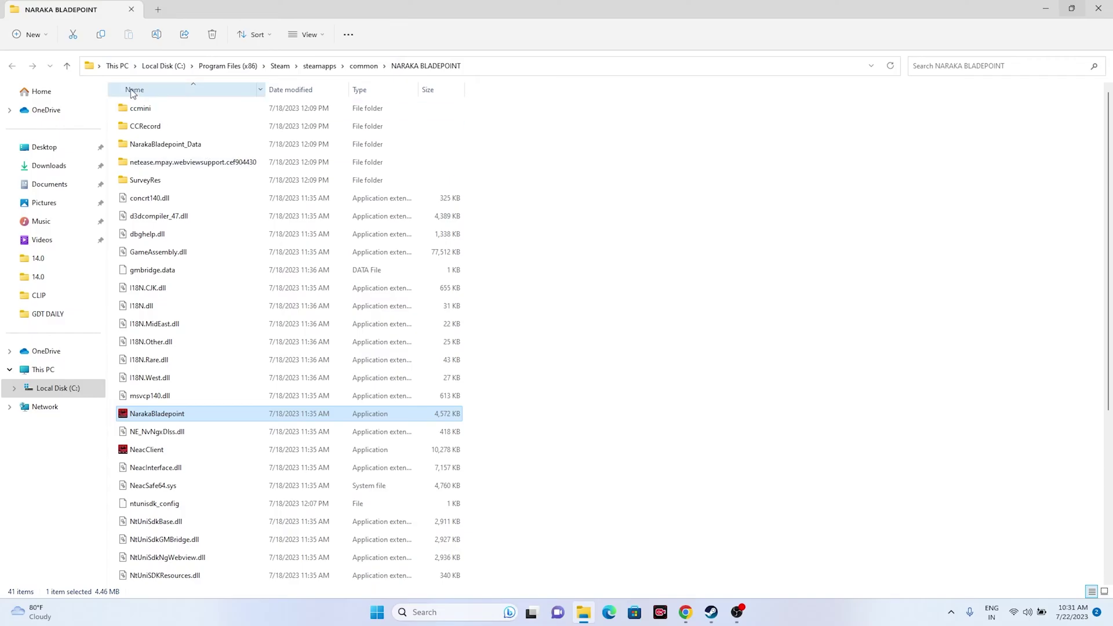
right_click(166, 419)
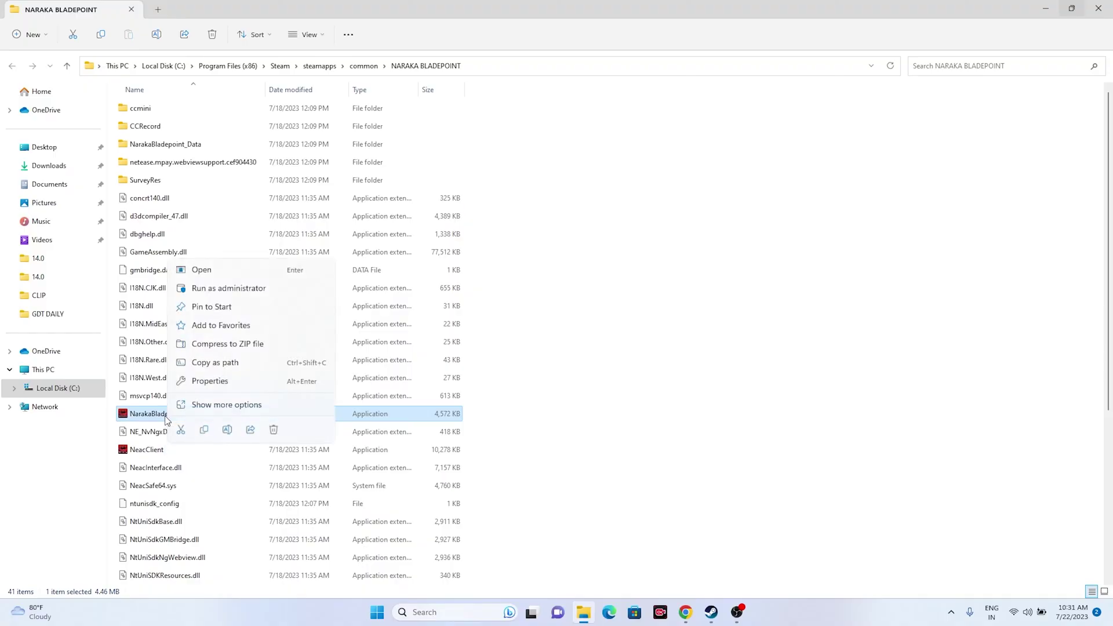
left_click(237, 404)
left_click(294, 398)
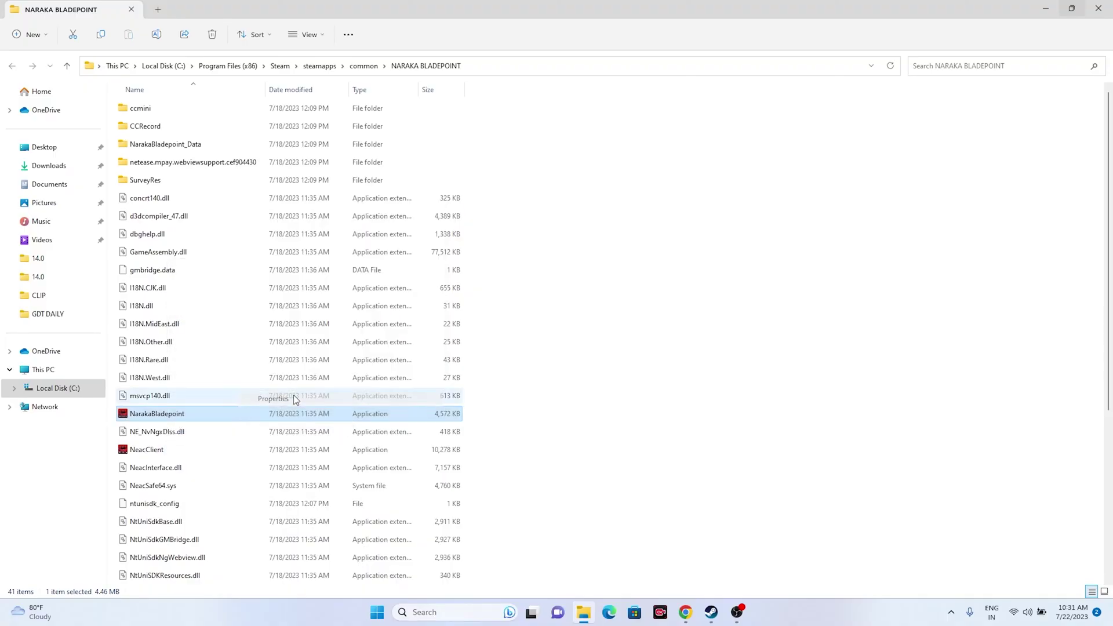
left_click(347, 304)
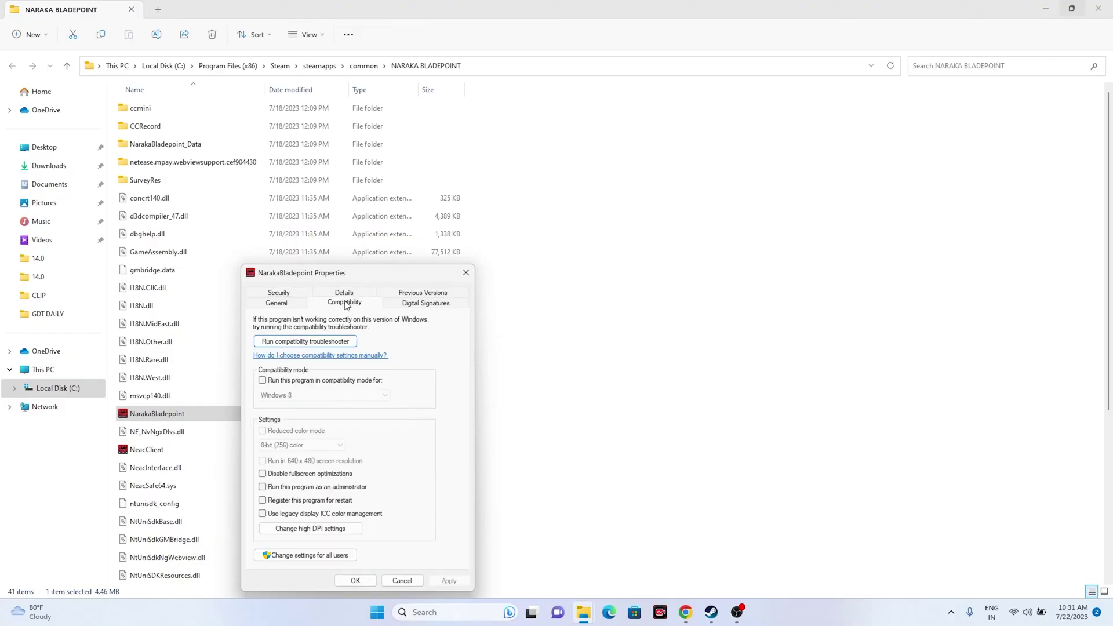
left_click(263, 487)
left_click(448, 580)
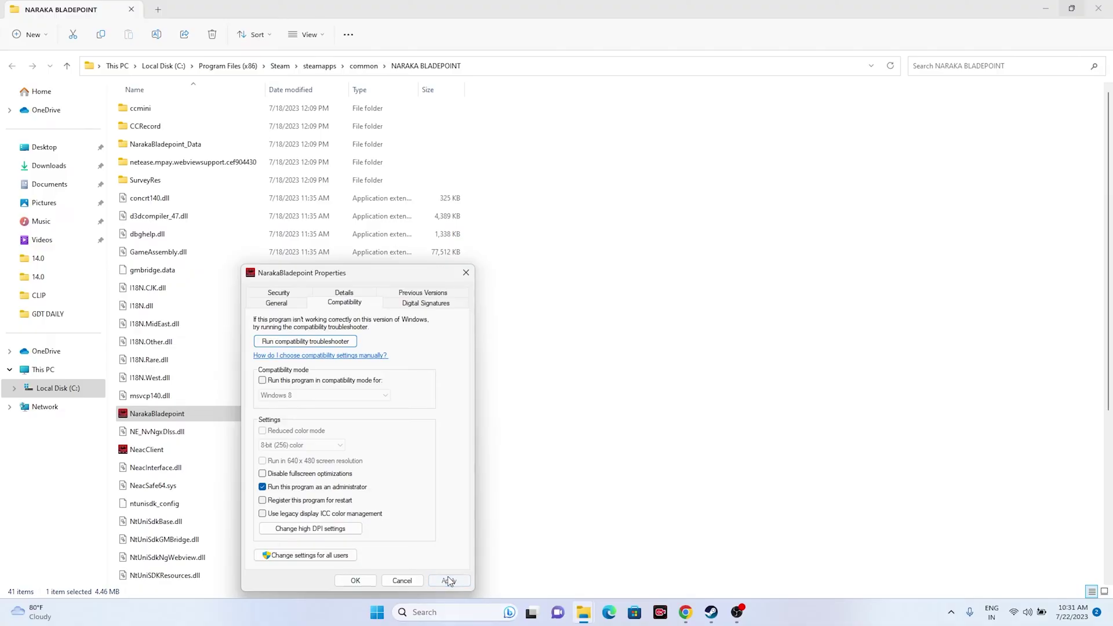
left_click(364, 581)
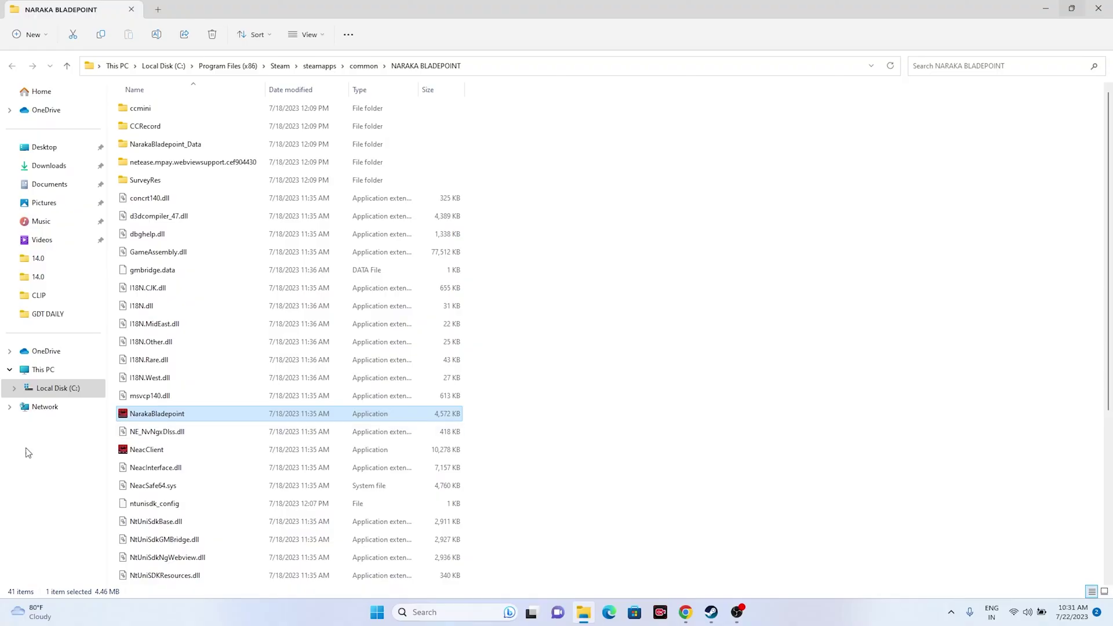
Step: Try compatibility mode for Windows 7 and Windows 8 on the NarakaBladepoint application, closing its properties without applying
right_click(193, 413)
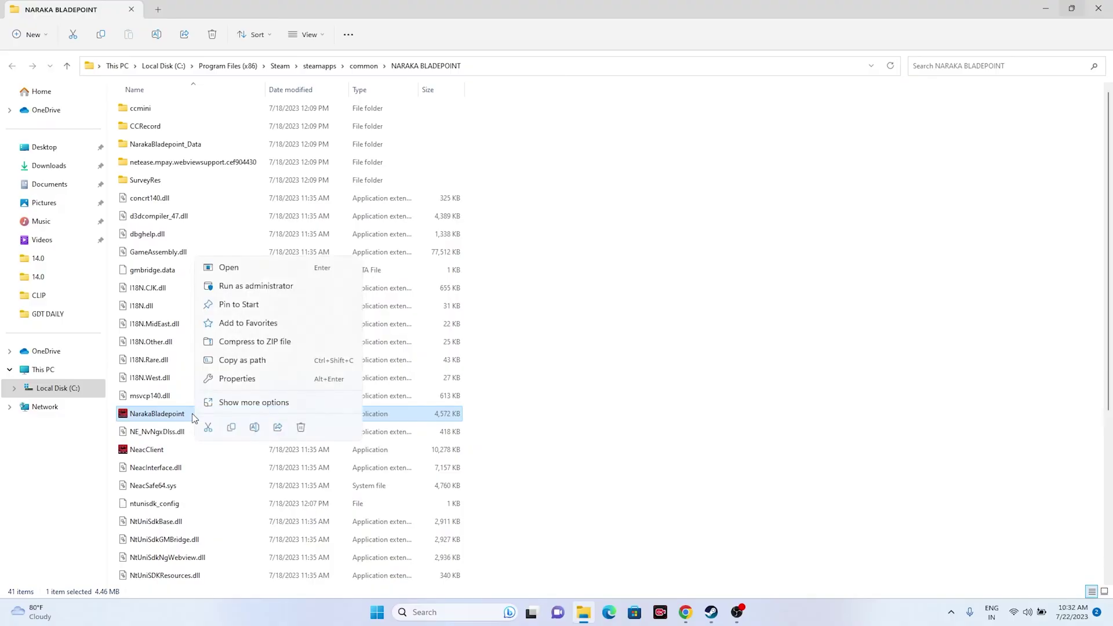
left_click(246, 408)
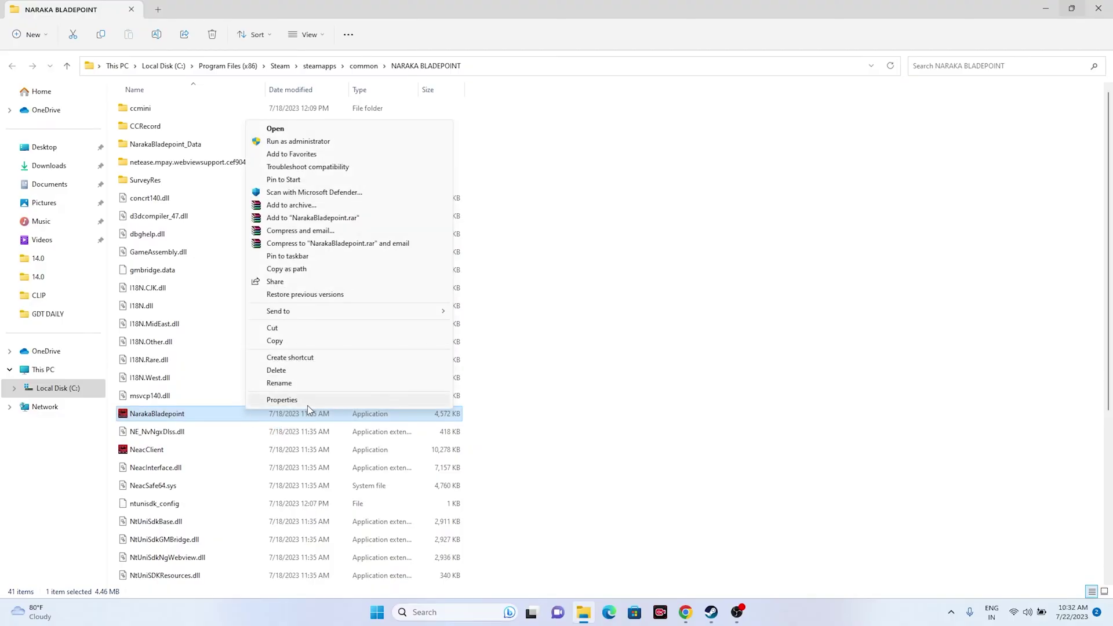
left_click(307, 401)
left_click(364, 303)
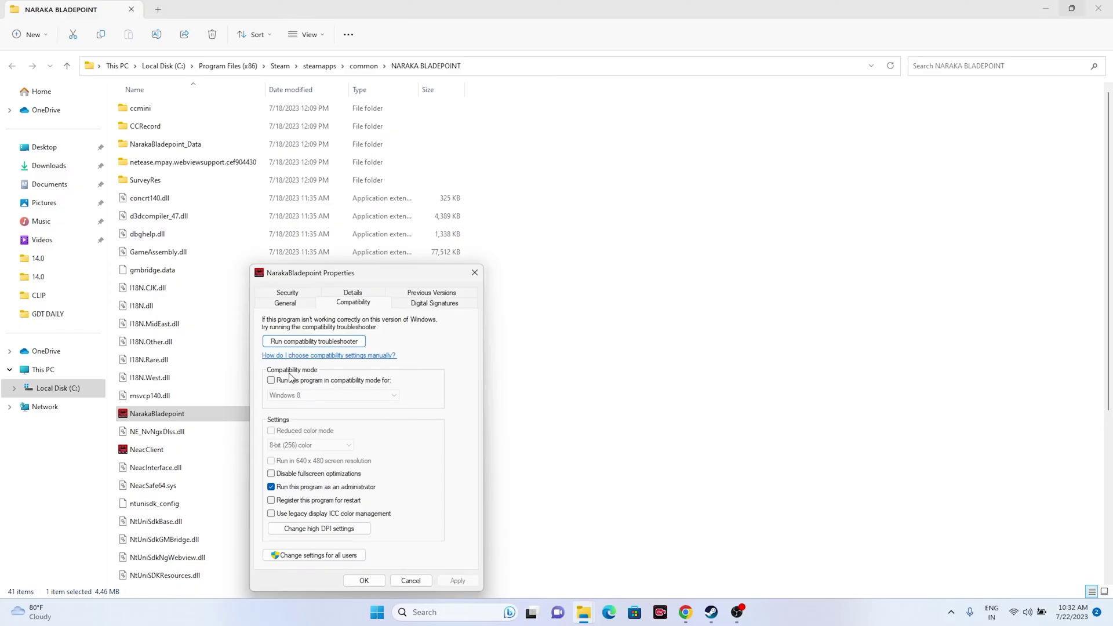
left_click(271, 381)
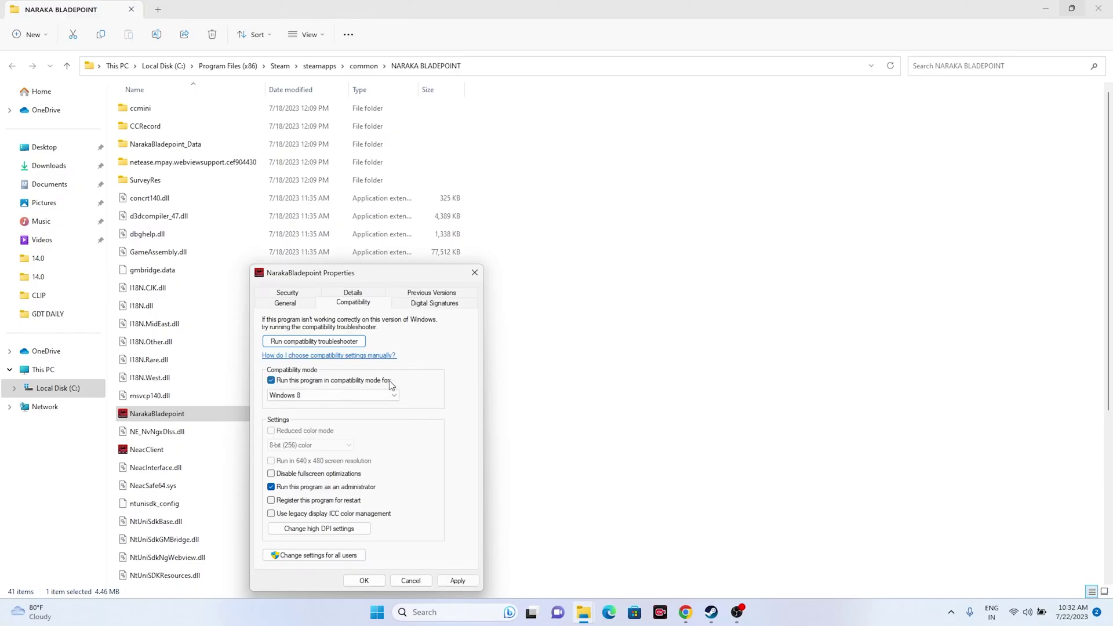
left_click(322, 397)
left_click(301, 429)
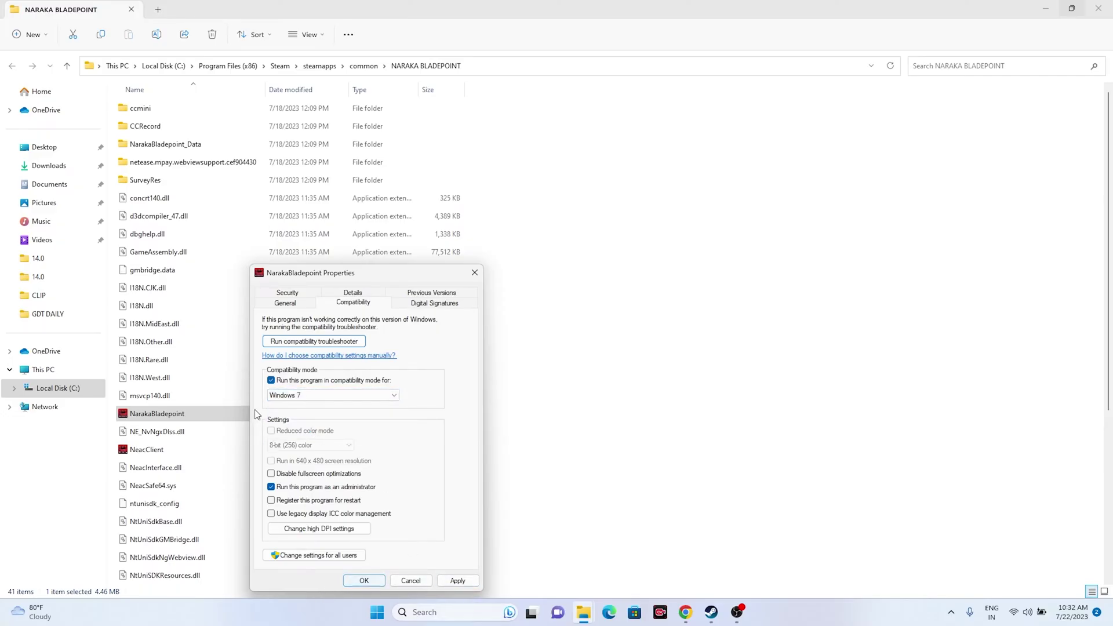
left_click(301, 396)
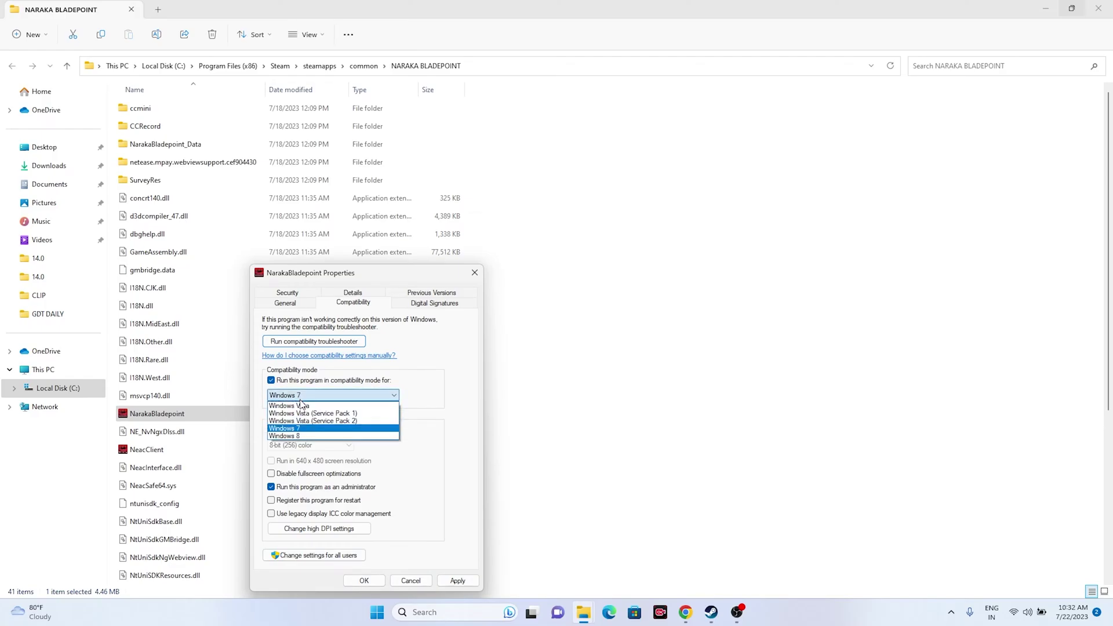
left_click(300, 433)
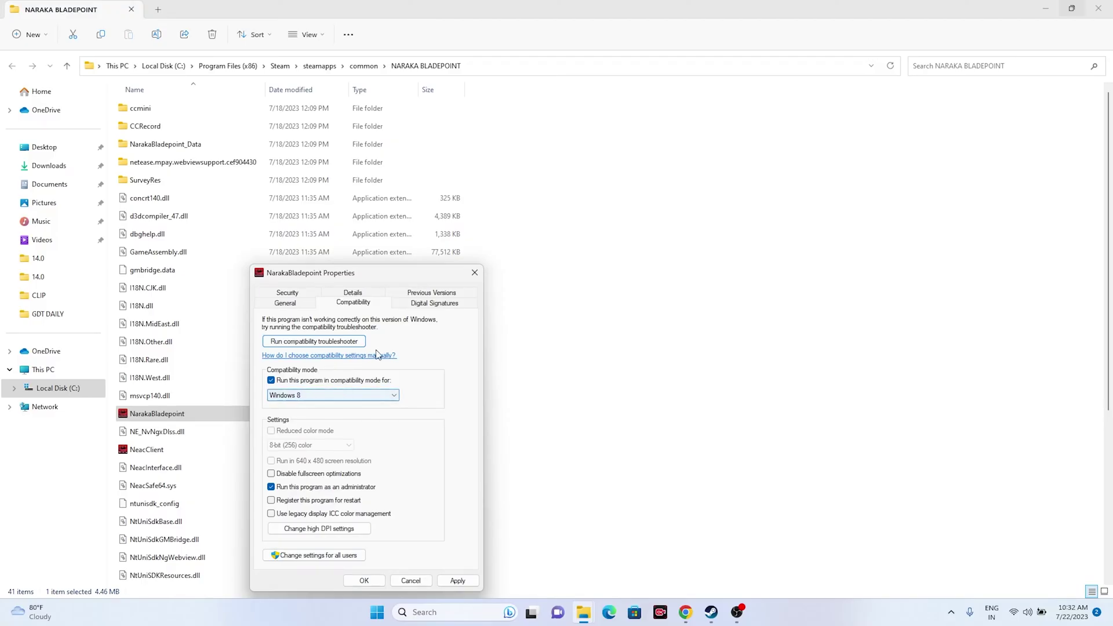
left_click(474, 272)
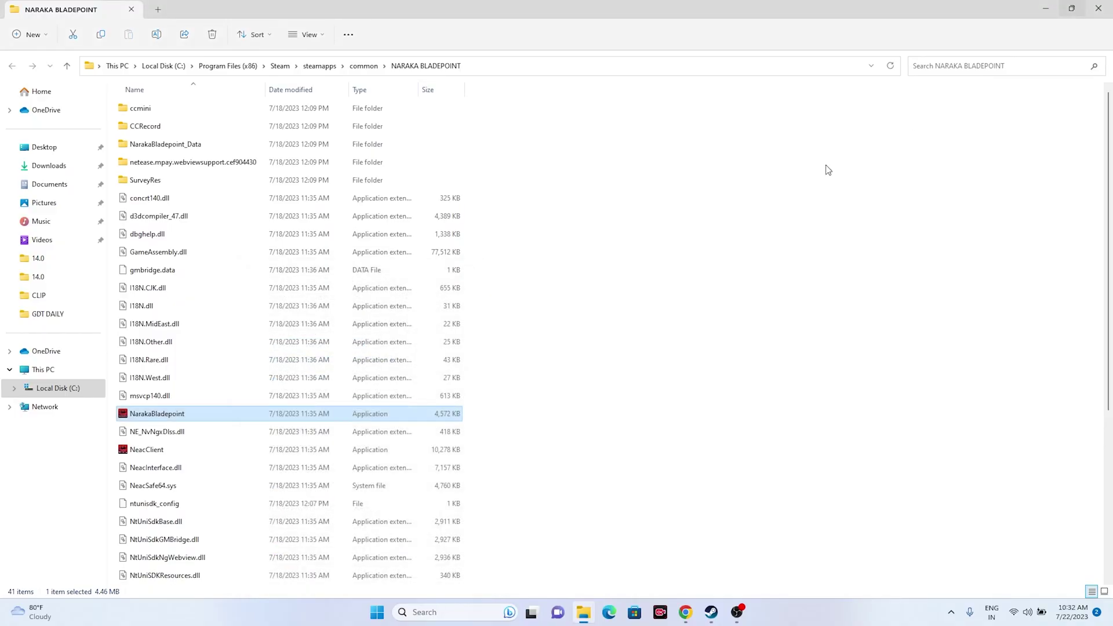
Step: Close the game's installation folder and its Steam properties window, and minimize Steam to the desktop
left_click(1099, 7)
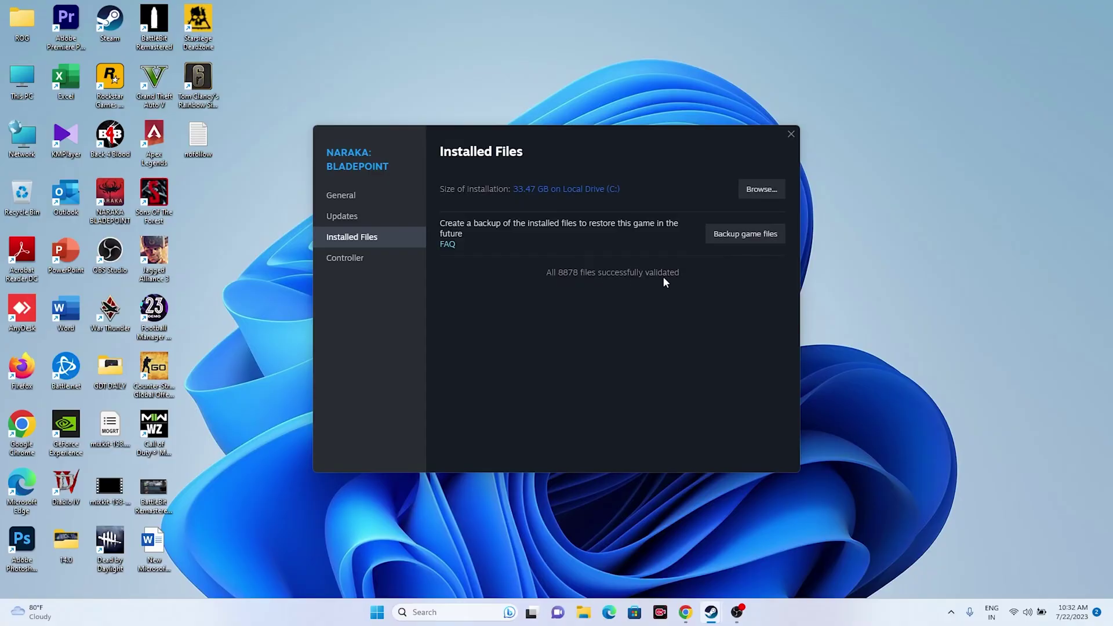
left_click(790, 134)
left_click(711, 612)
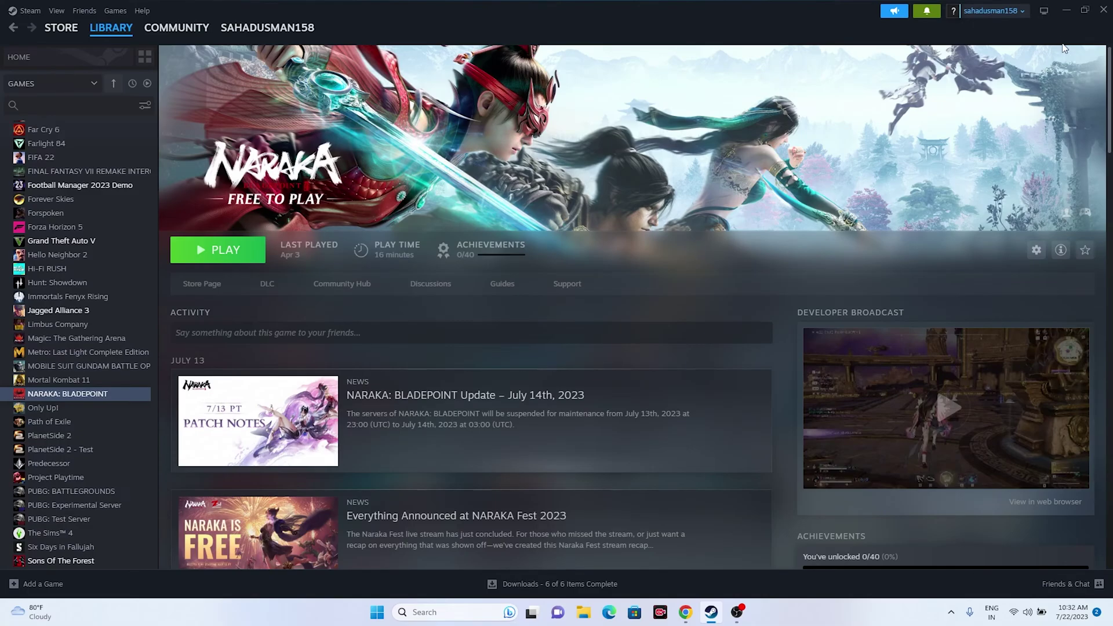
left_click(1065, 10)
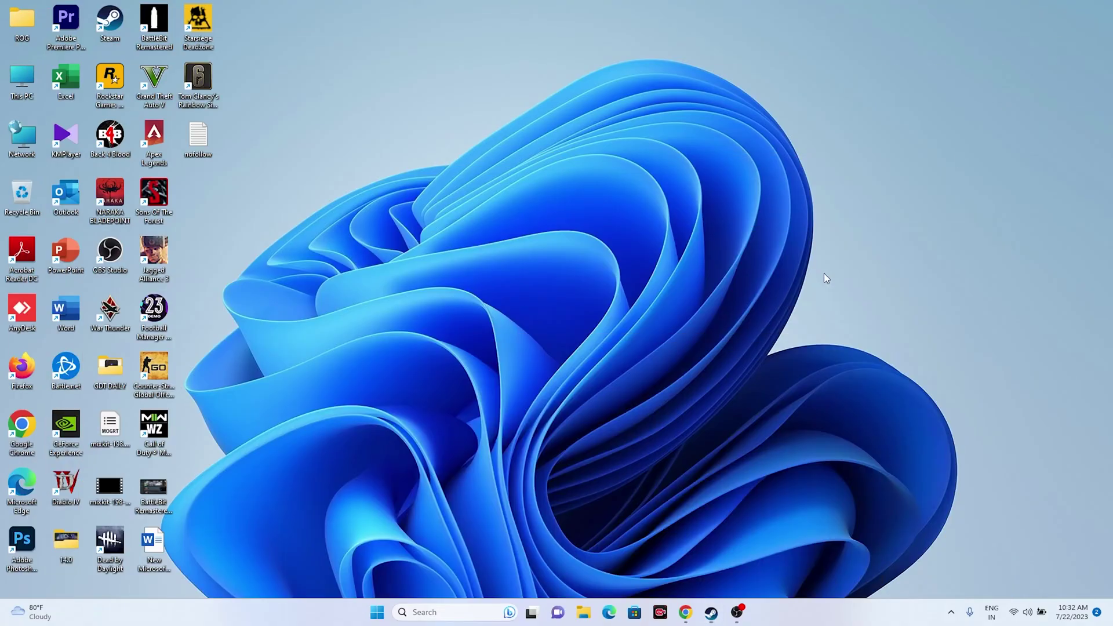
Step: Examine the Date & time settings in Windows Settings, including automatic time, automatic time zone and time synchronization
left_click(460, 612)
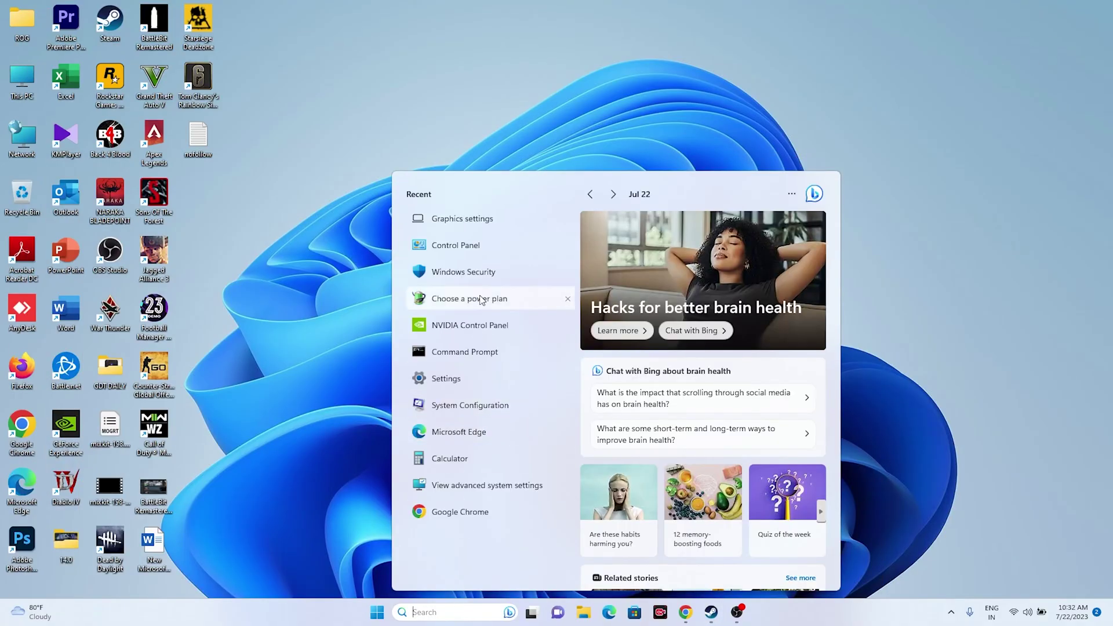
left_click(469, 381)
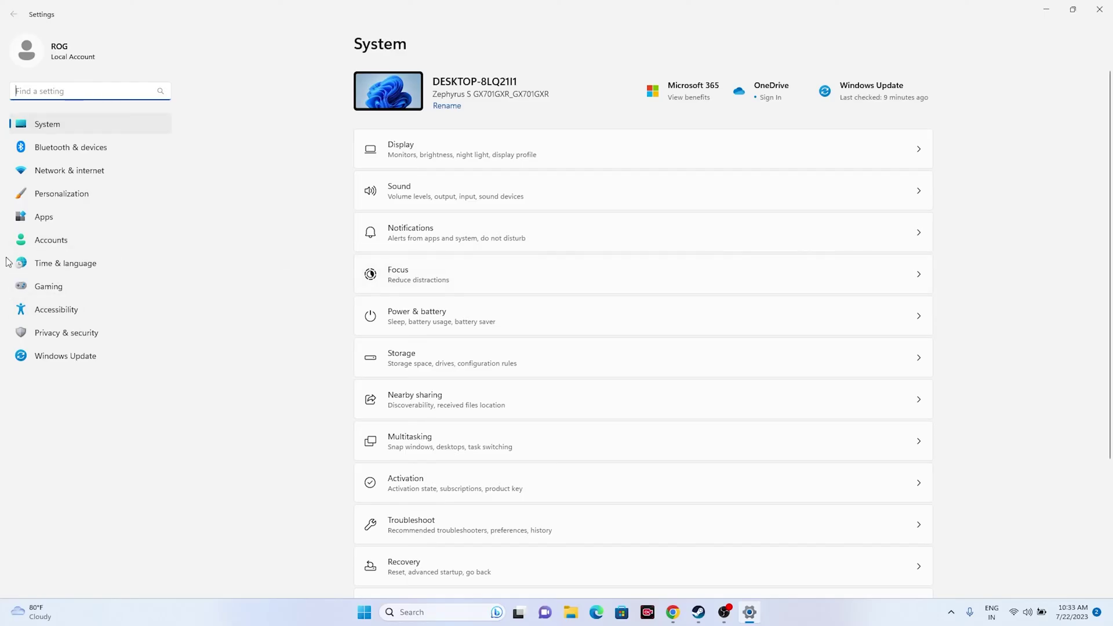
left_click(46, 263)
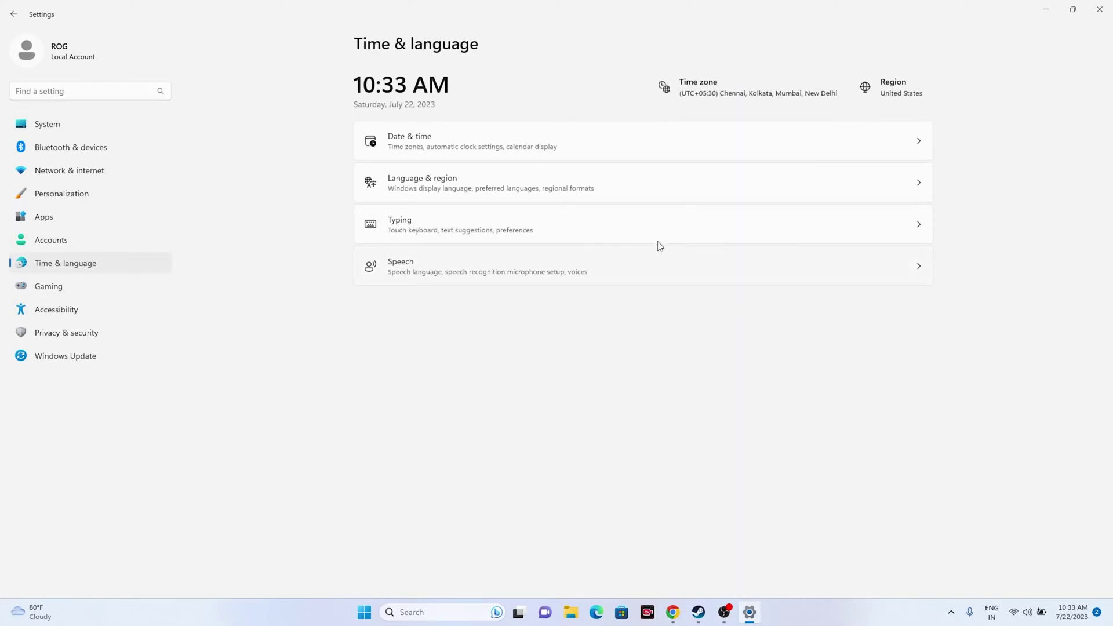
left_click(434, 143)
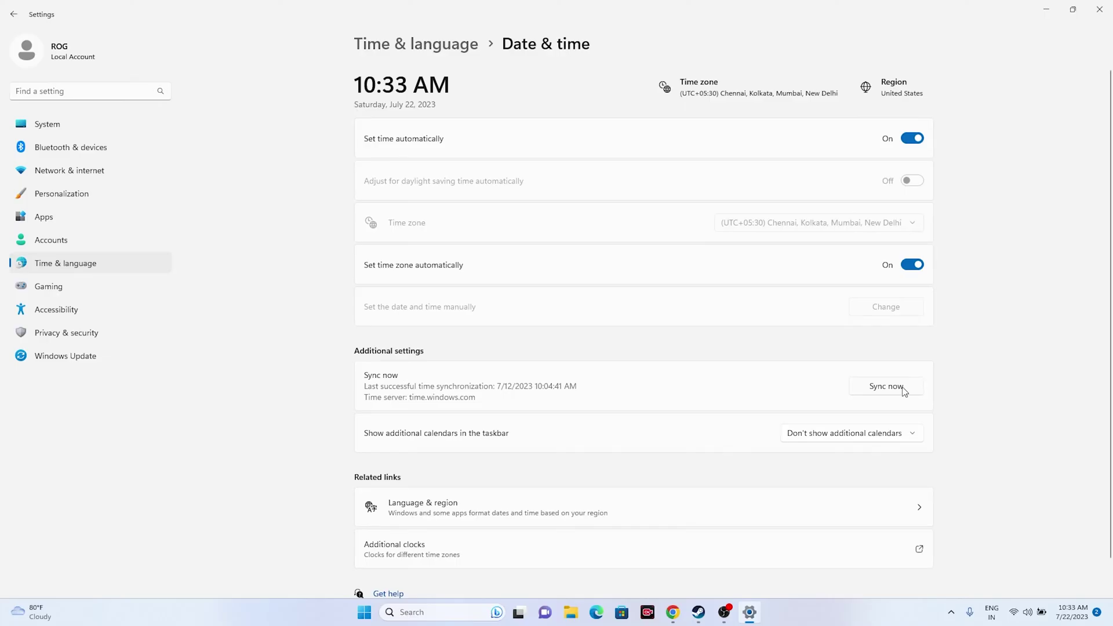
left_click(13, 14)
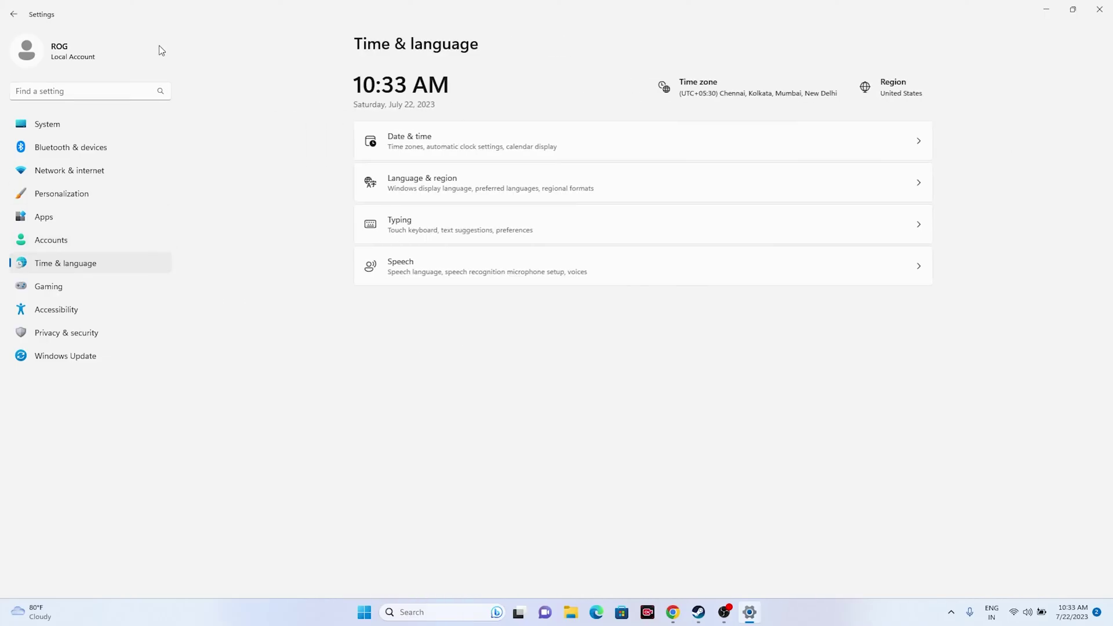
Step: Check the country or region selection in the Language & region settings, leaving its list without choosing another
left_click(454, 185)
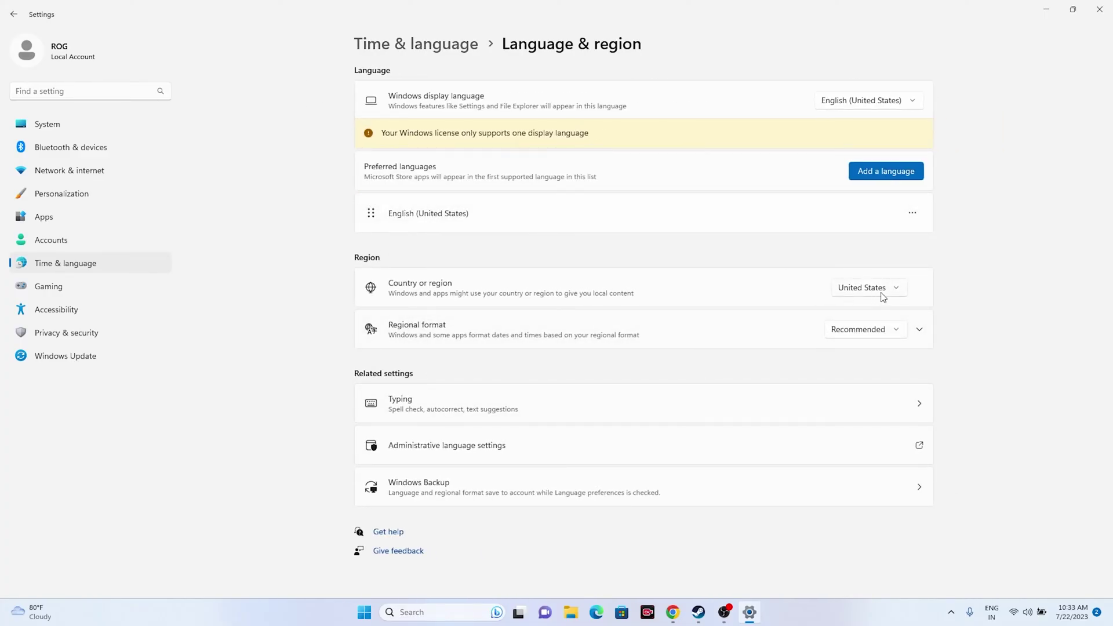
left_click(896, 293)
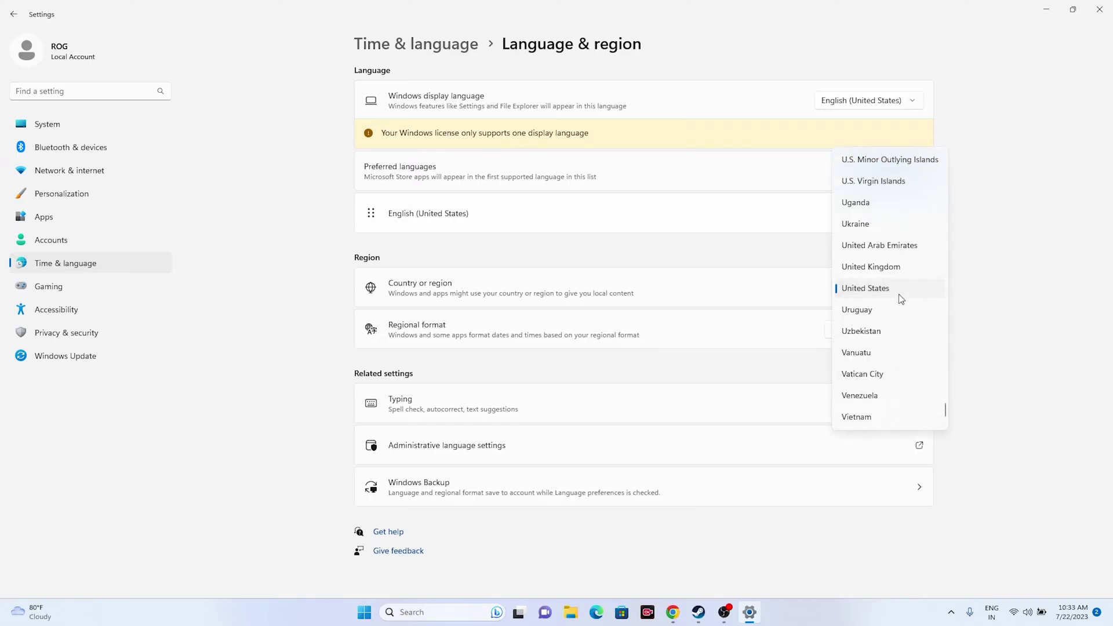
left_click(976, 302)
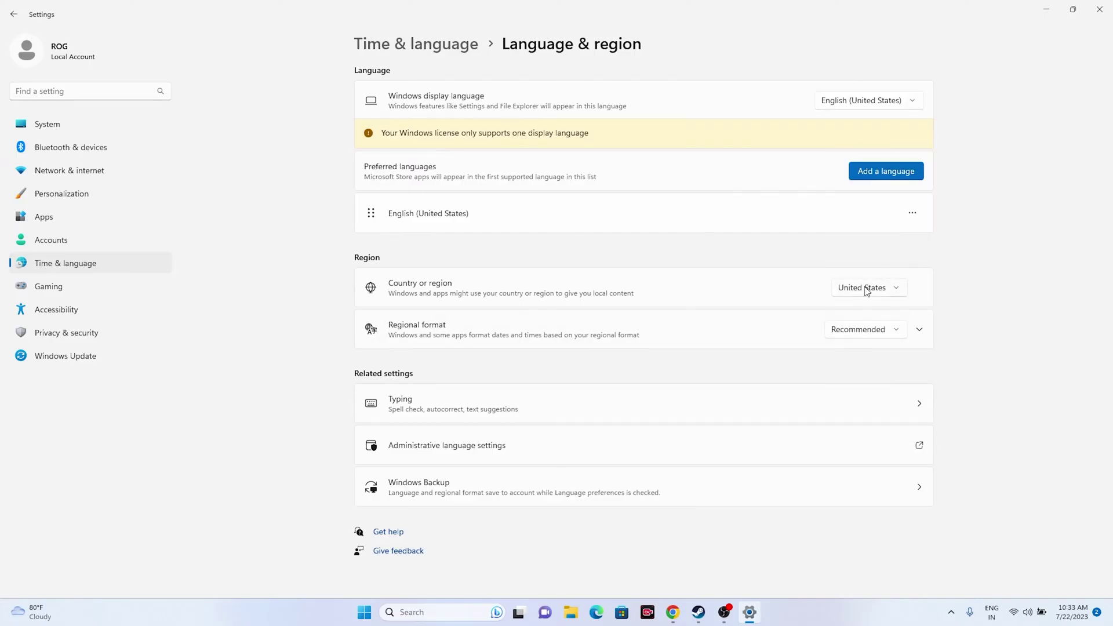
Step: Review the available country or region choices in Language & region without picking one, and close Windows Settings
left_click(902, 294)
left_click(982, 310)
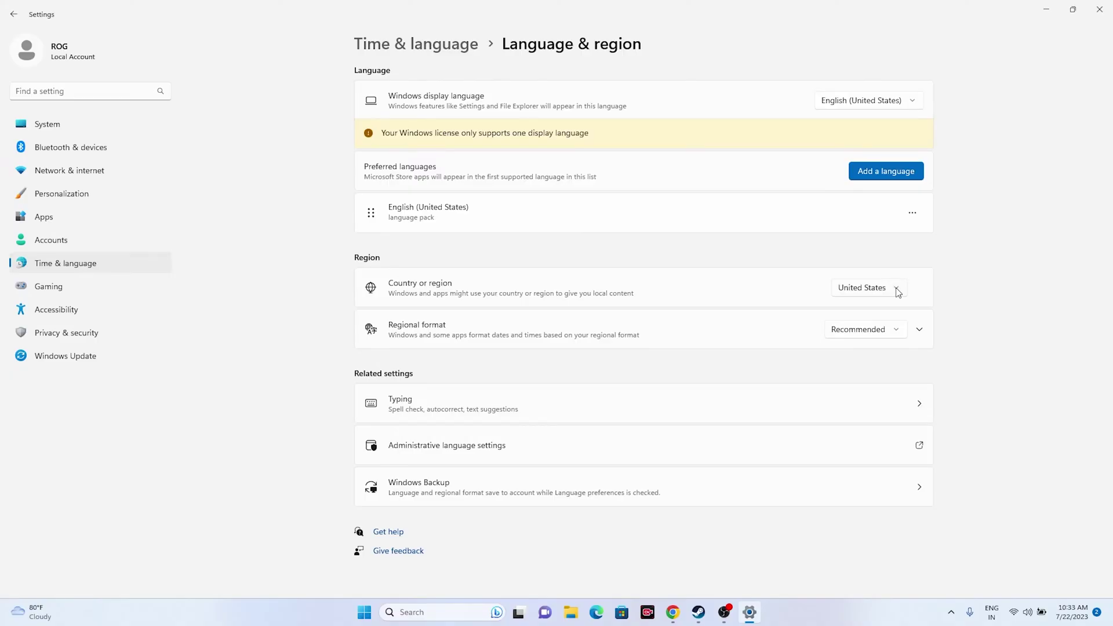
left_click(898, 293)
left_click(993, 301)
left_click(1099, 10)
Step: Minimize Steam, examine the contents of the Documents folder in File Explorer, and close the folder window
left_click(711, 613)
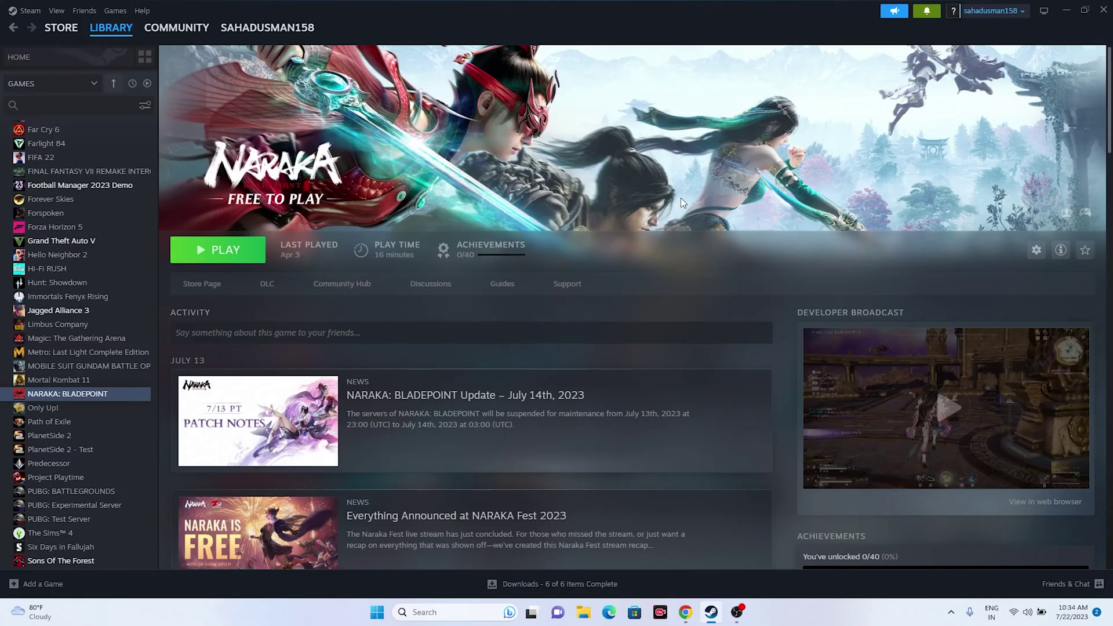
left_click(1066, 10)
key("super+e")
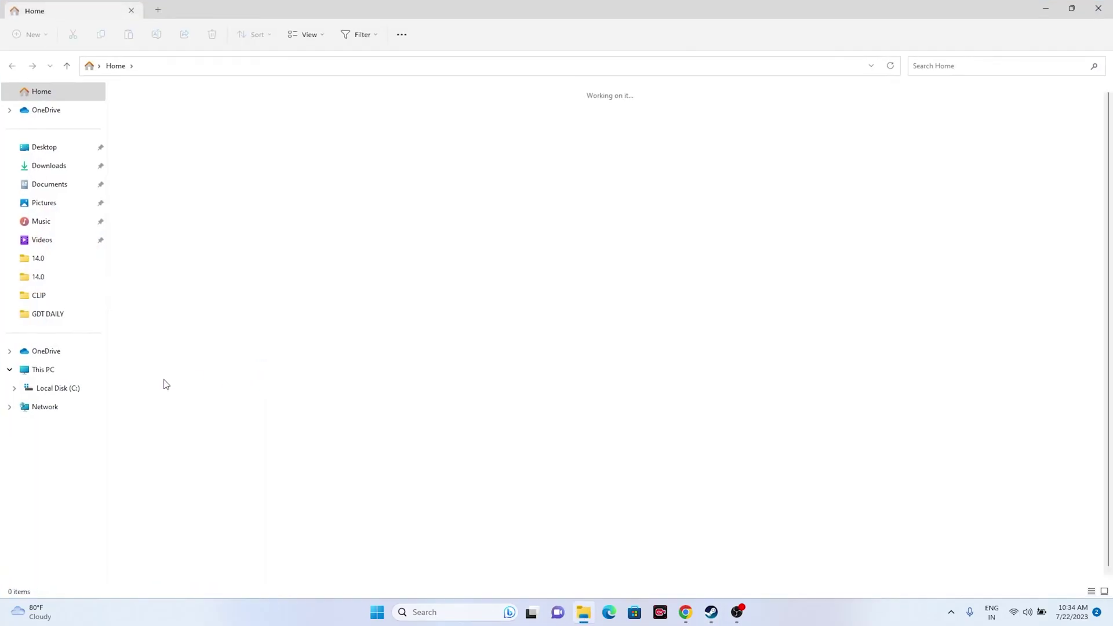
left_click(78, 367)
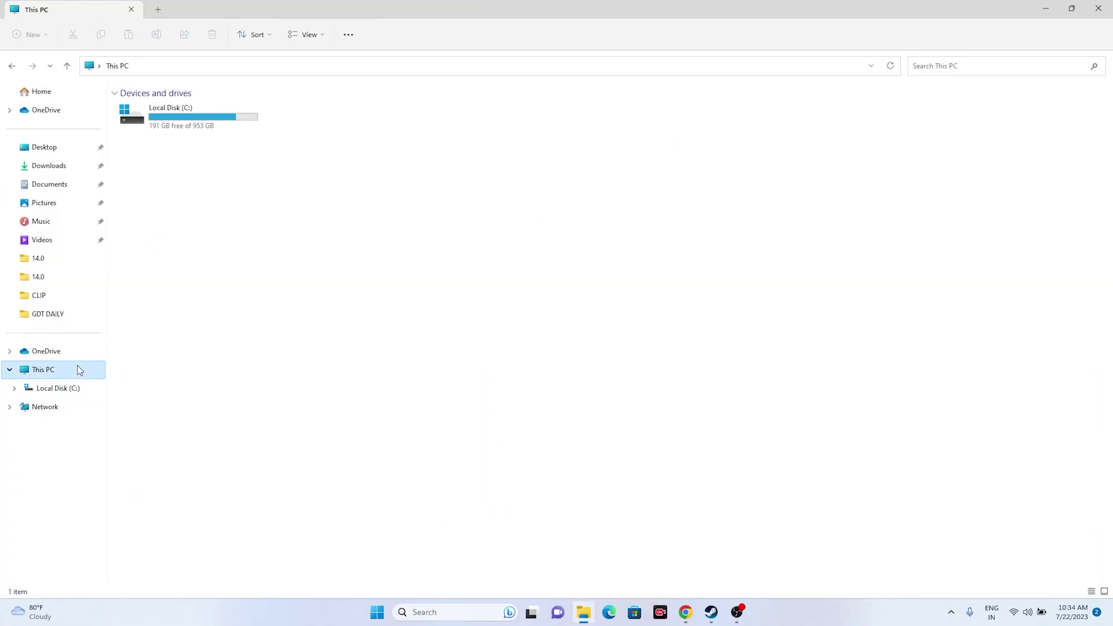
left_click(67, 184)
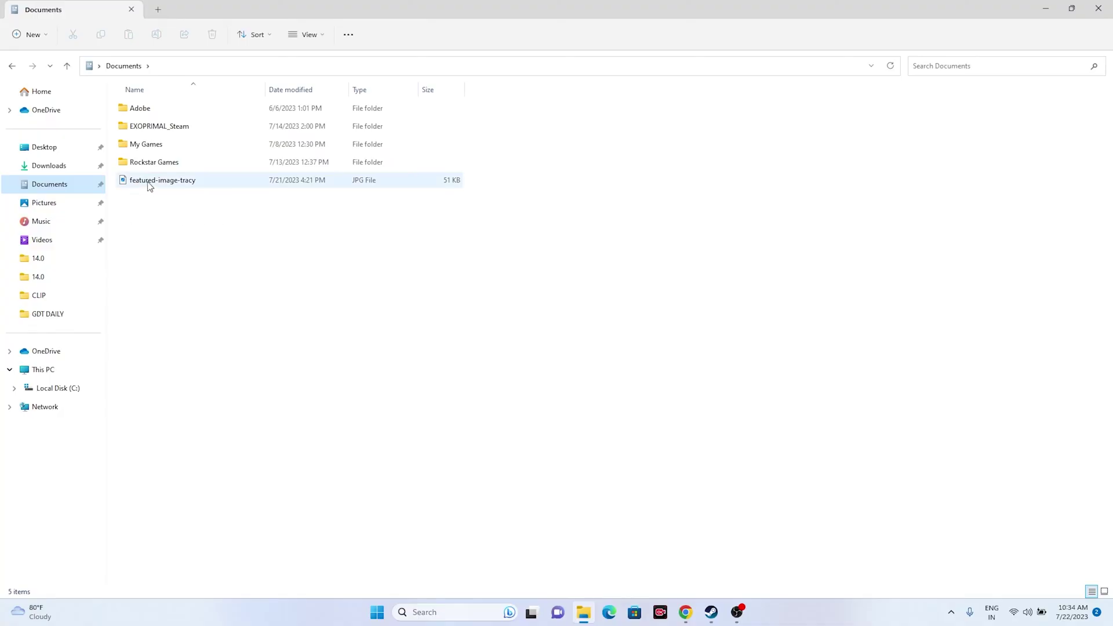
left_click(1098, 8)
Step: Switch to Control Panel and open the list of apps allowed through Windows Defender Firewall
left_click(711, 613)
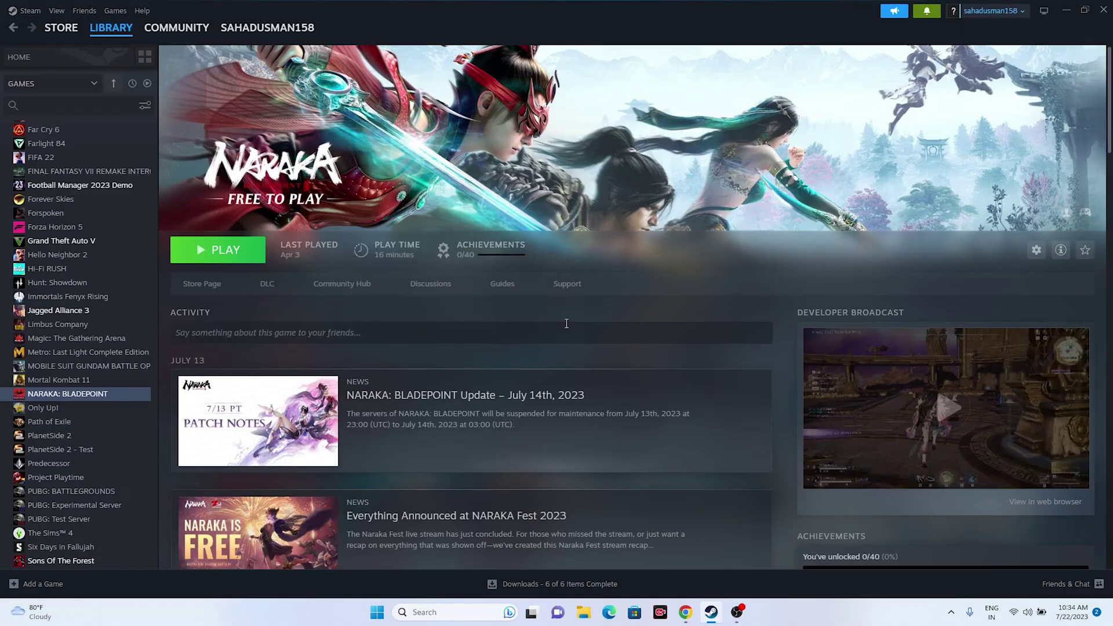
left_click(1065, 10)
key("super+s")
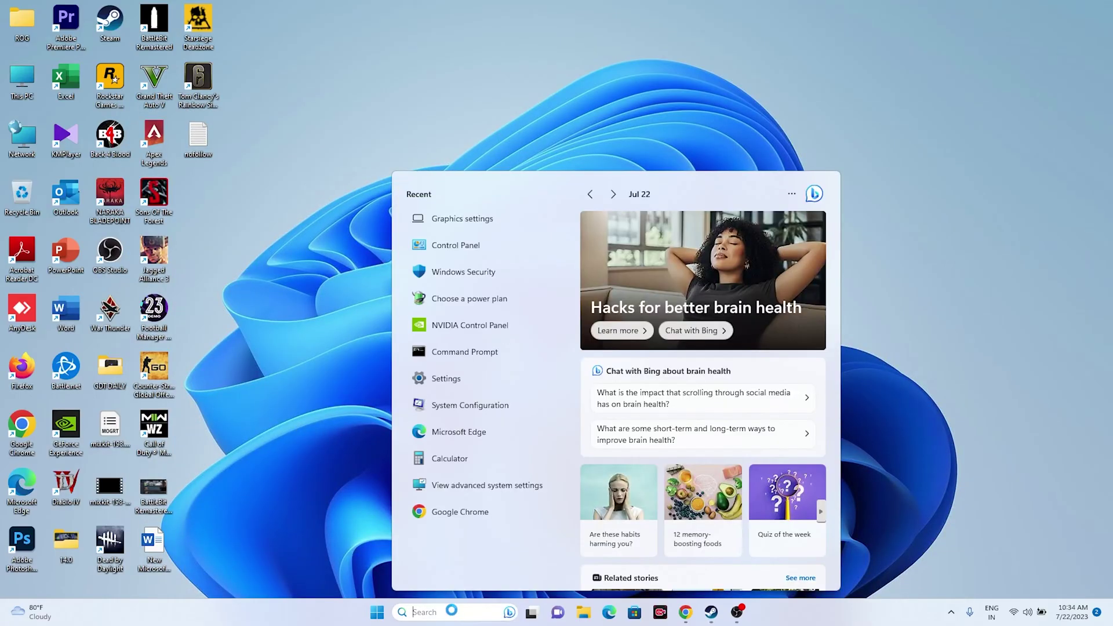
left_click(455, 247)
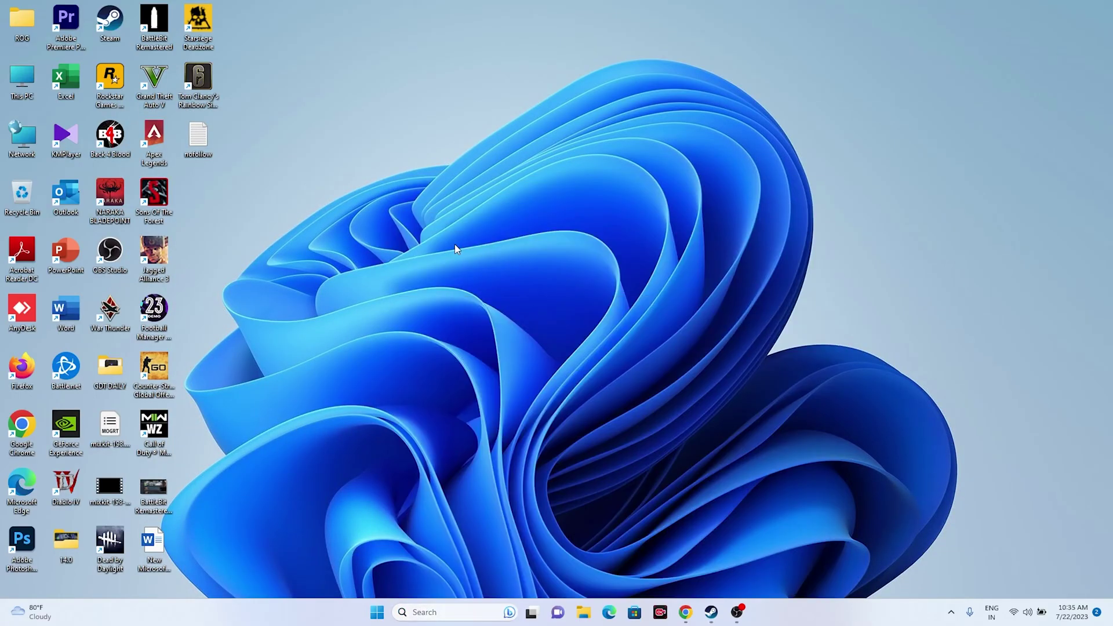
left_click(408, 96)
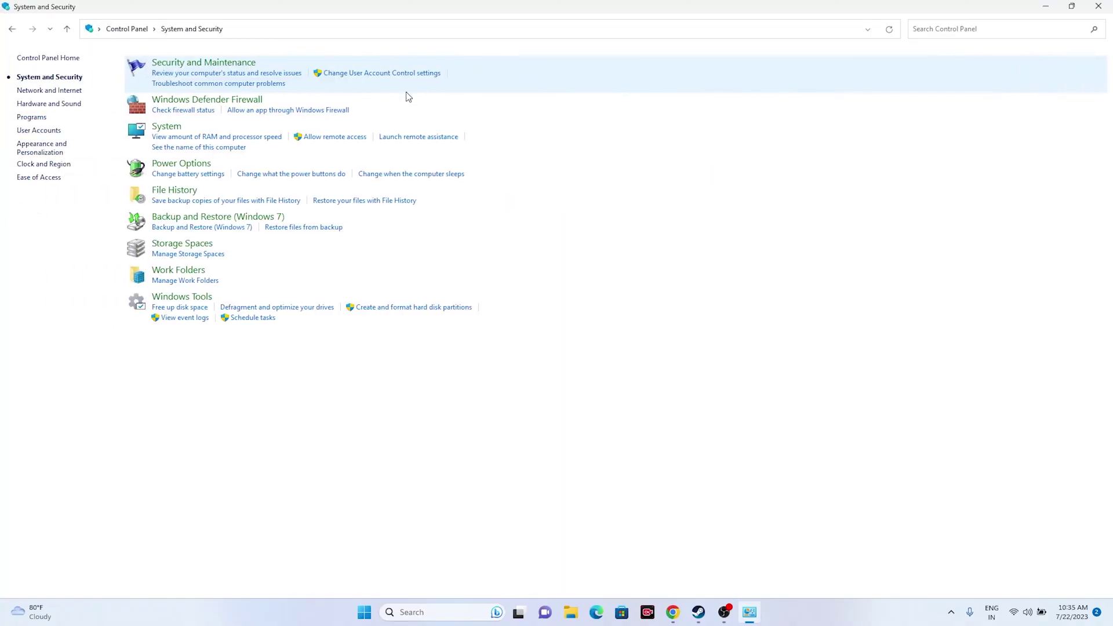
left_click(178, 106)
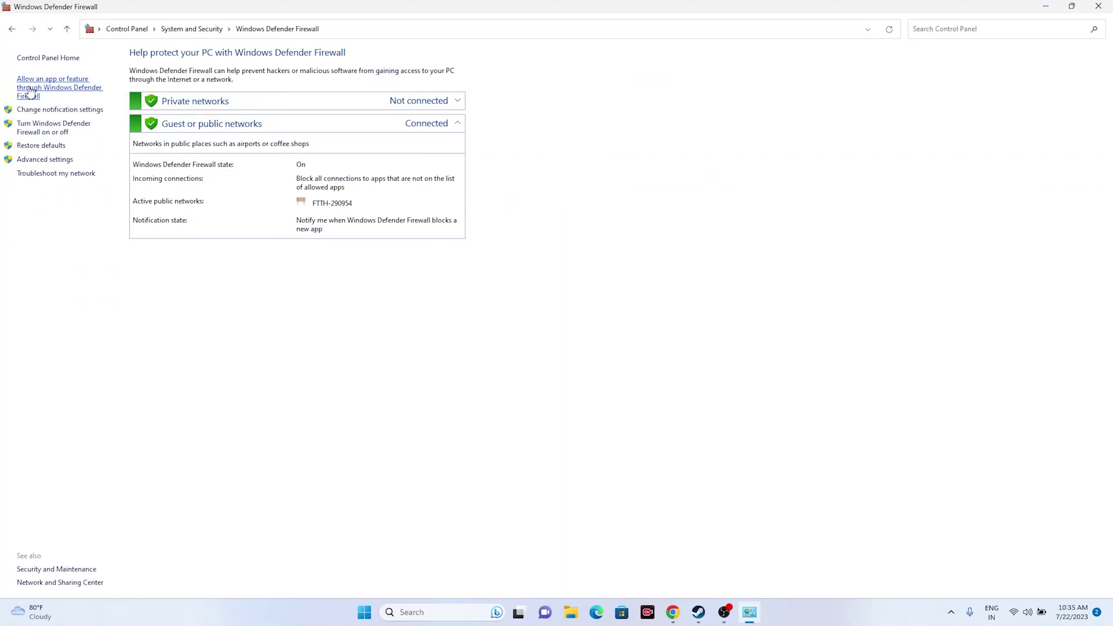
left_click(30, 92)
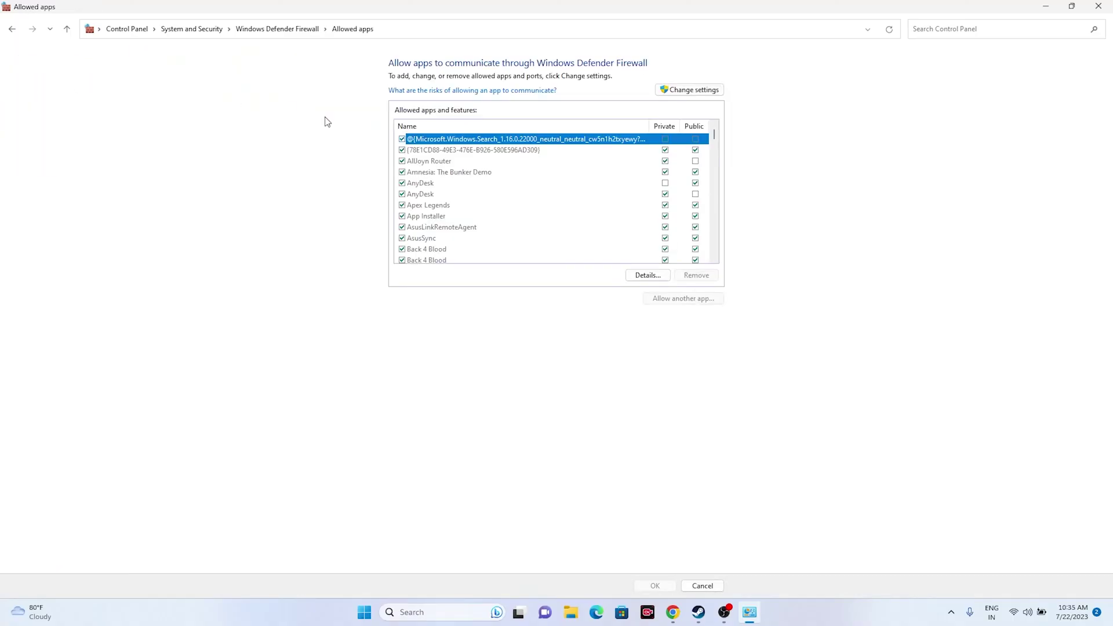
Step: Locate the NARAKA: BLADEPOINT entries among the allowed apps and unlock the firewall list for changes
scroll(517, 195, "down", 1)
scroll(480, 194, "down", 4)
scroll(456, 194, "down", 10)
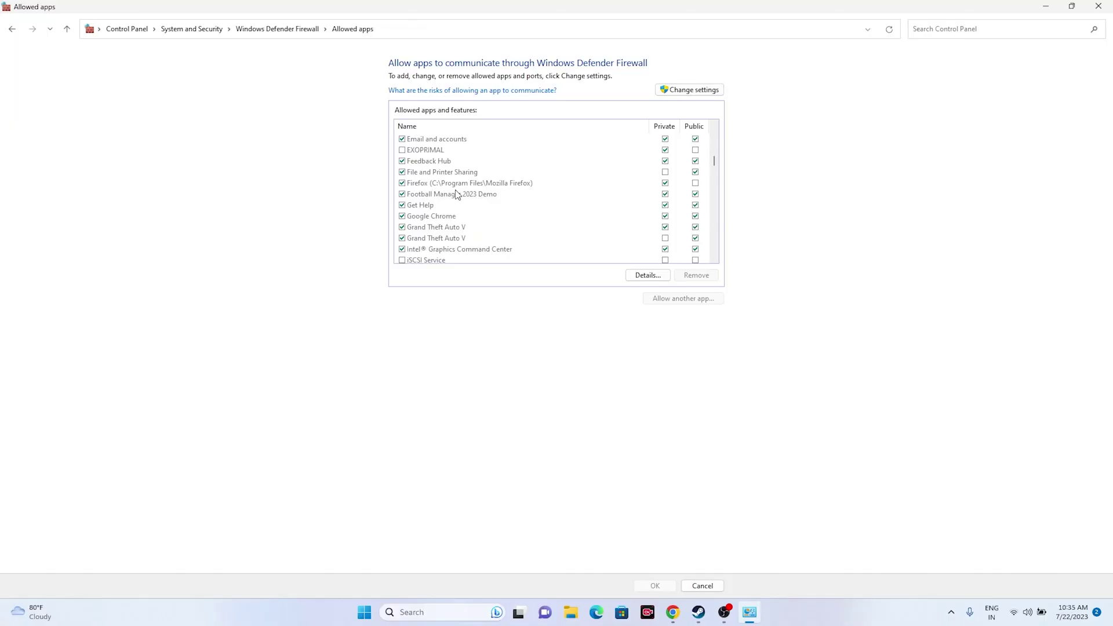
scroll(457, 194, "down", 8)
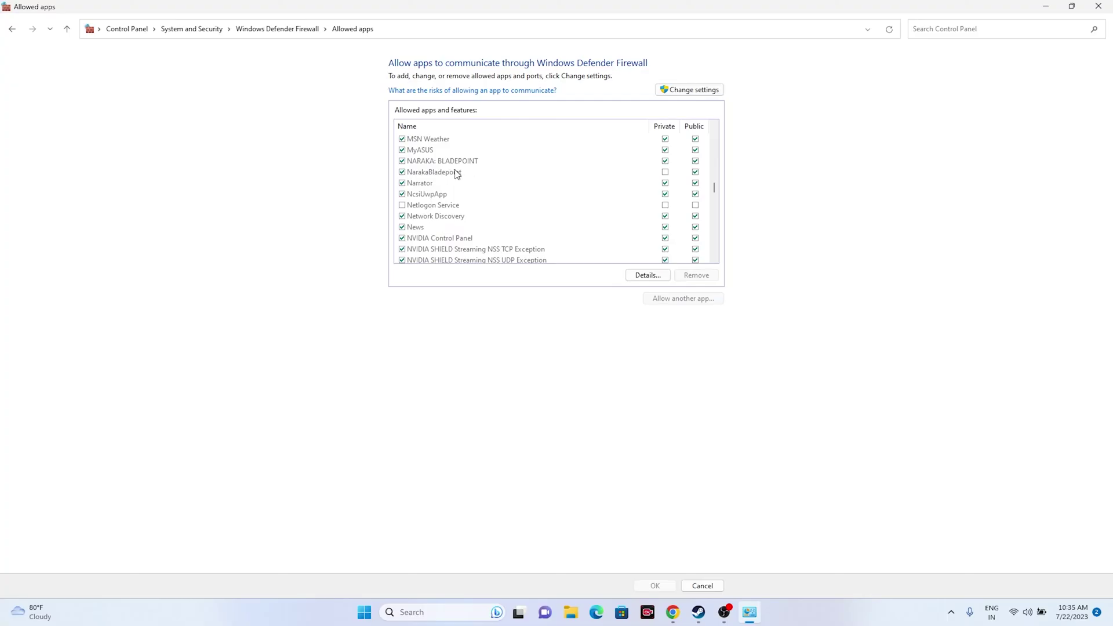
left_click(690, 93)
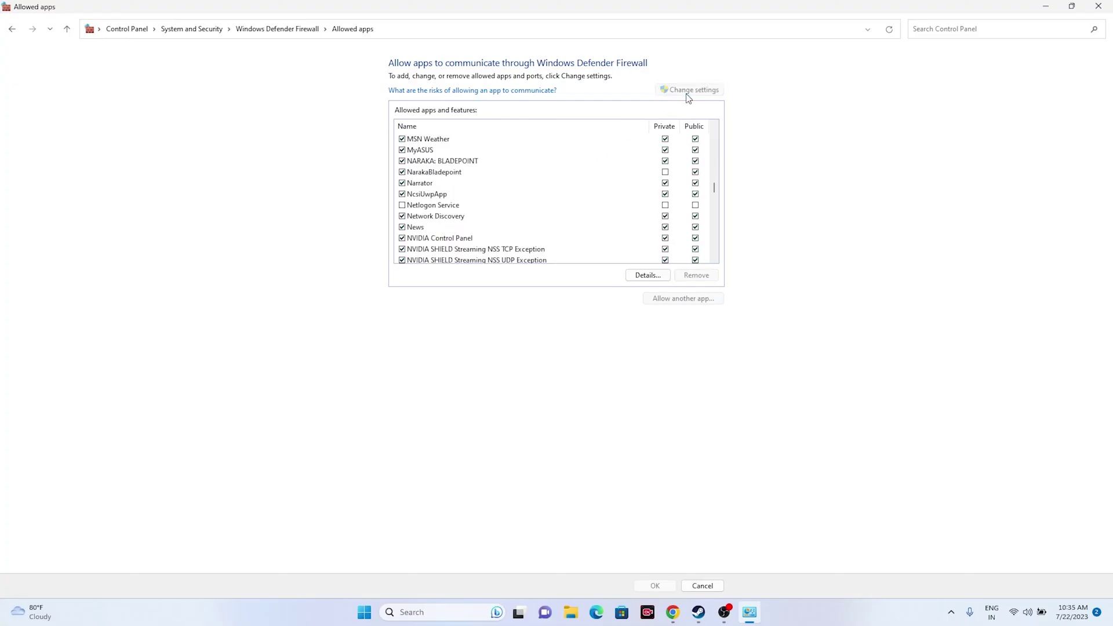
Step: Start allowing another app through the firewall and browse to C:\Program Files (x86)\Steam\steamapps\common
left_click(686, 299)
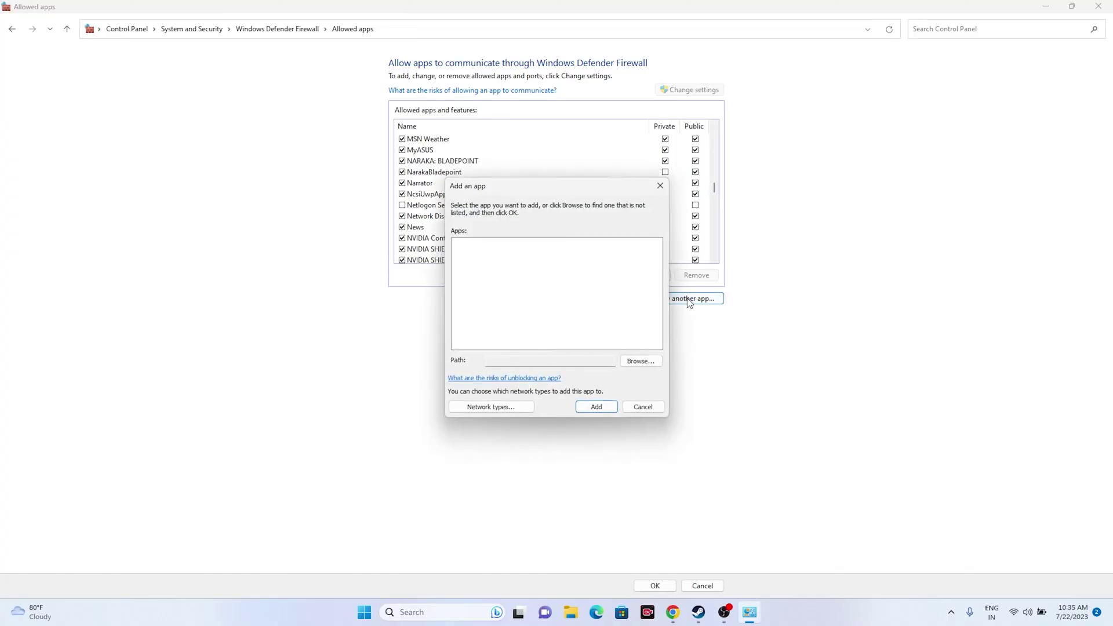
left_click(641, 361)
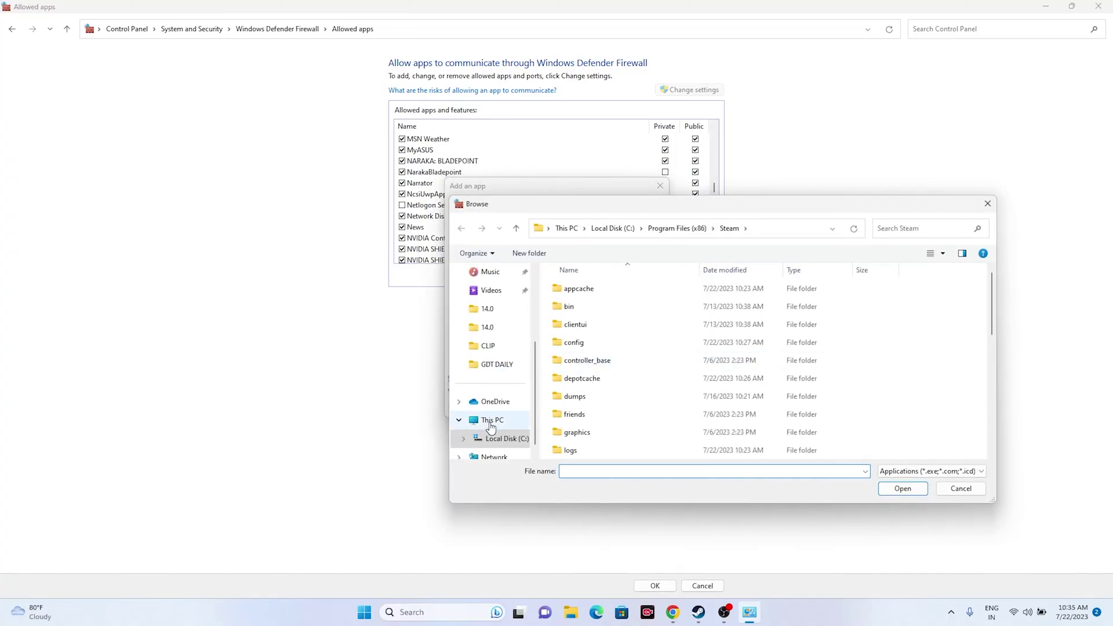
left_click(491, 423)
double_click(629, 298)
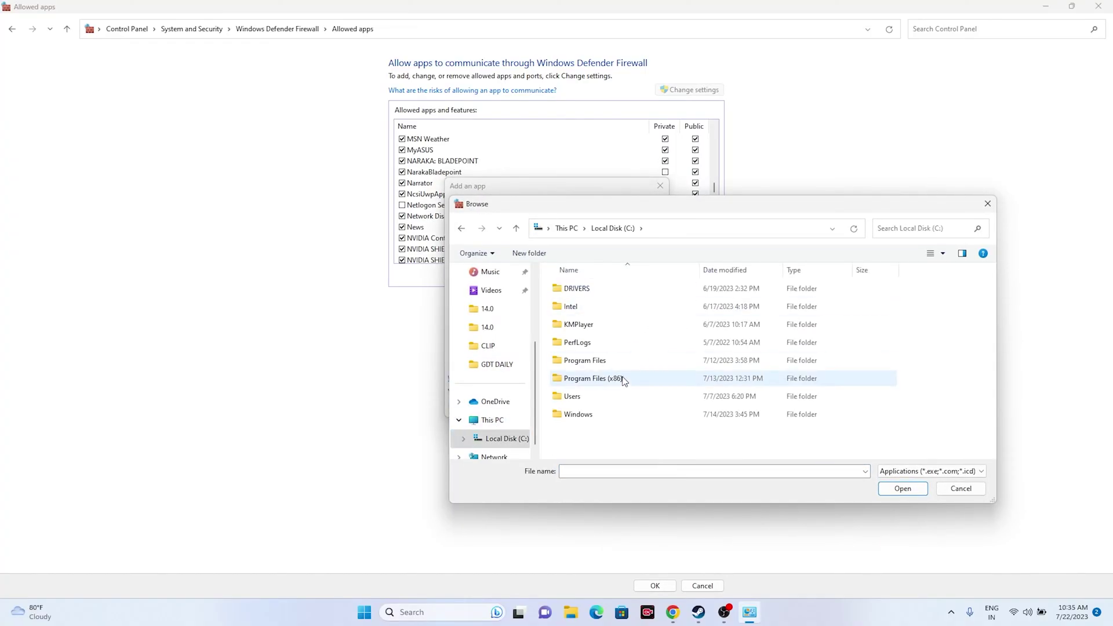
double_click(621, 380)
scroll(614, 355, "down", 4)
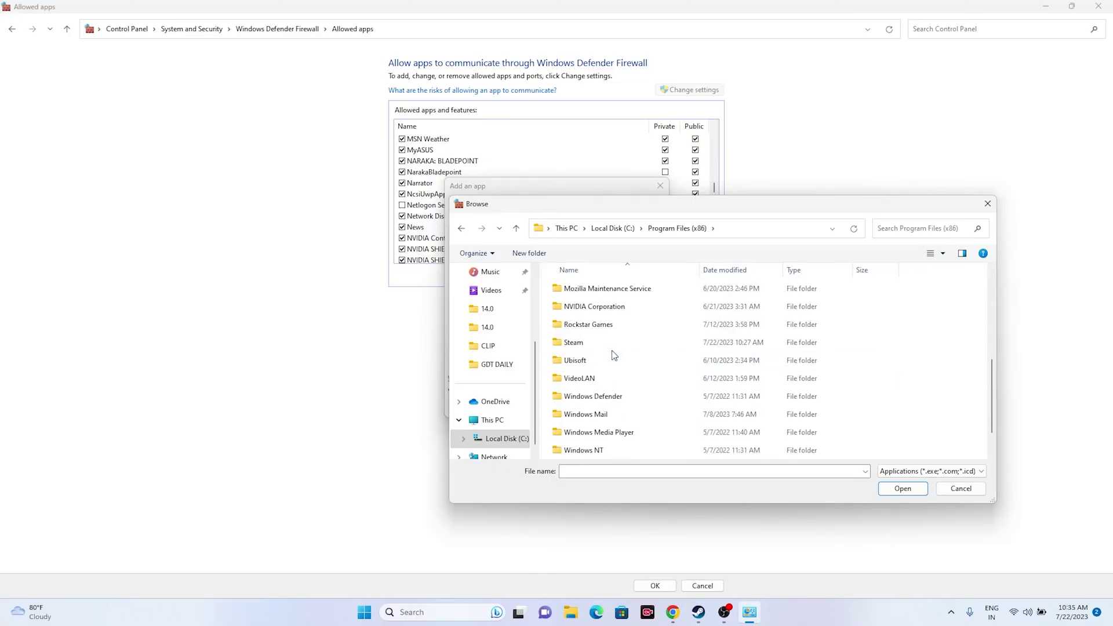
double_click(606, 343)
scroll(608, 359, "down", 4)
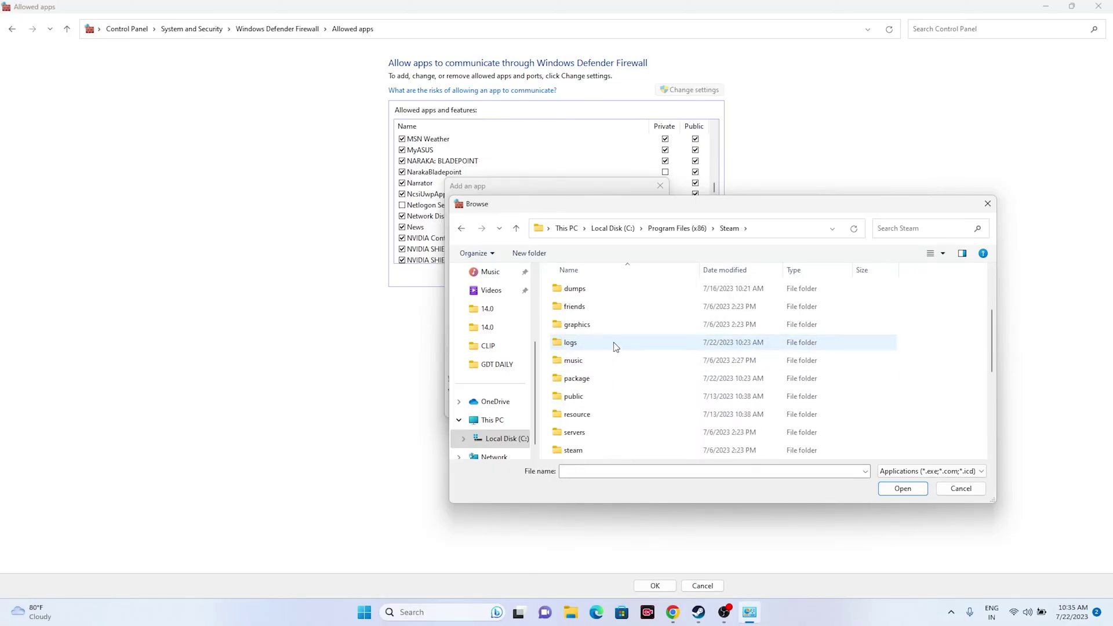
double_click(602, 415)
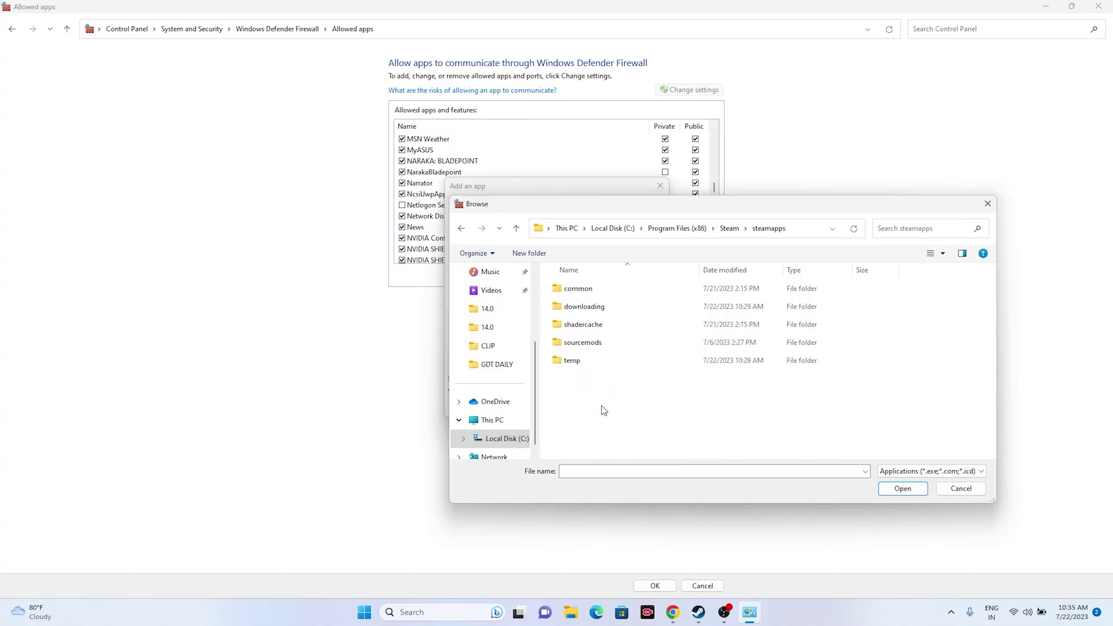
double_click(591, 289)
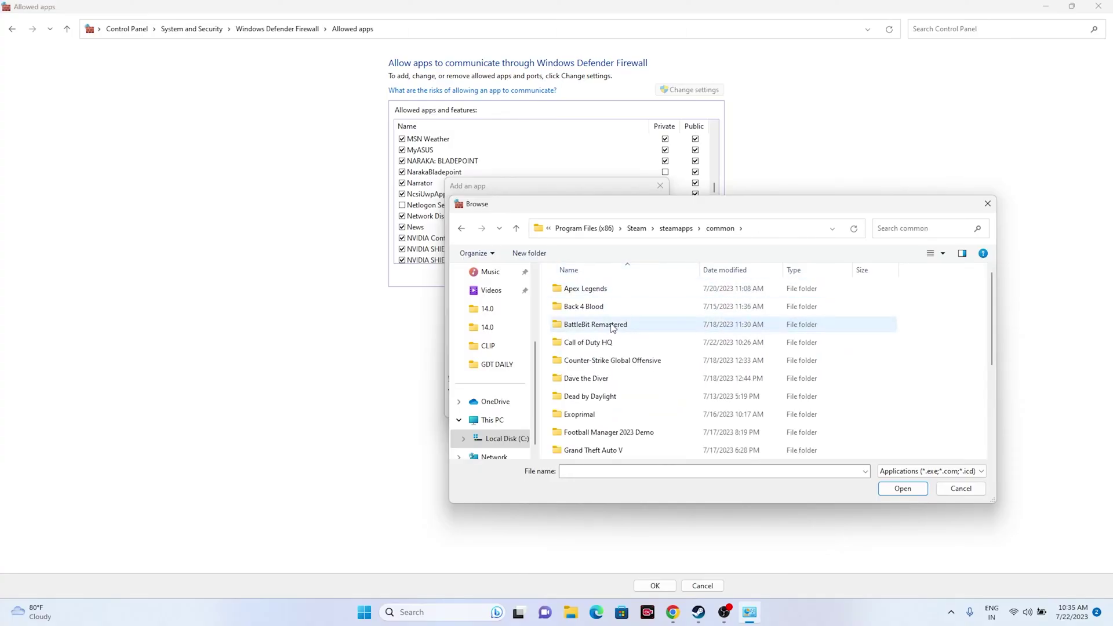
Step: Choose the NarakaBladepoint application in the NARAKA BLADEPOINT folder as the app to allow through the firewall
scroll(612, 349, "down", 1)
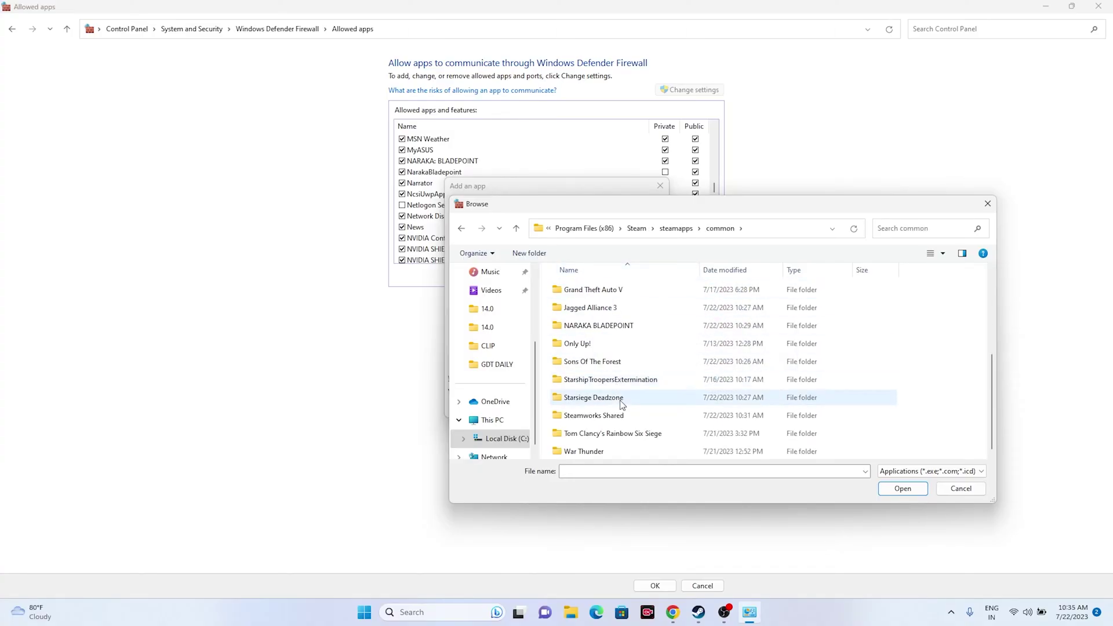
scroll(608, 342, "up", 1)
scroll(607, 342, "down", 1)
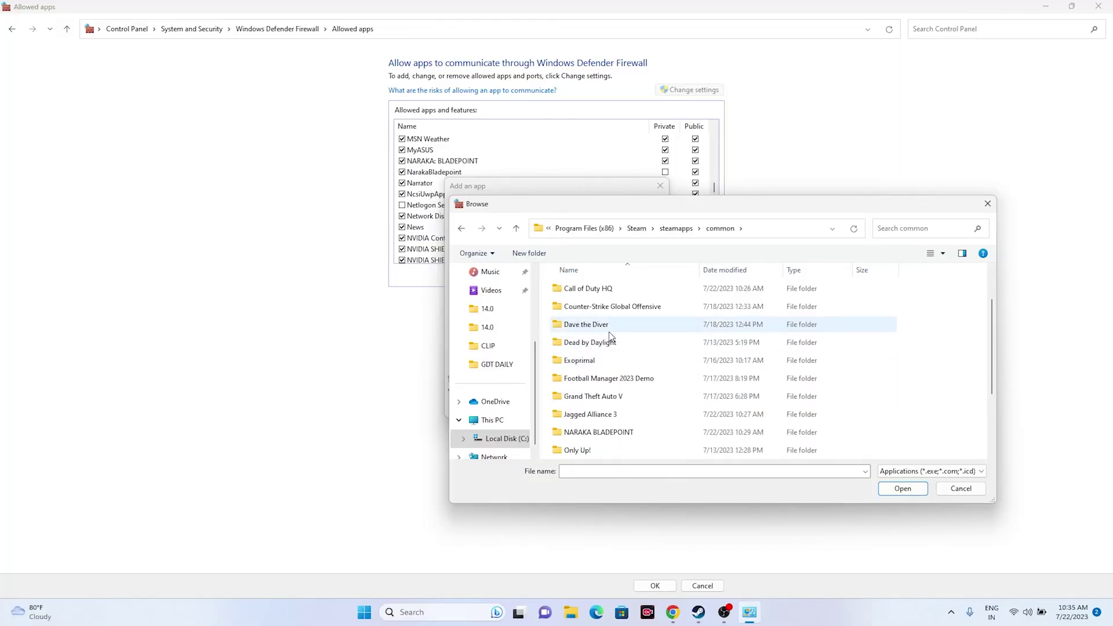
scroll(610, 346, "down", 2)
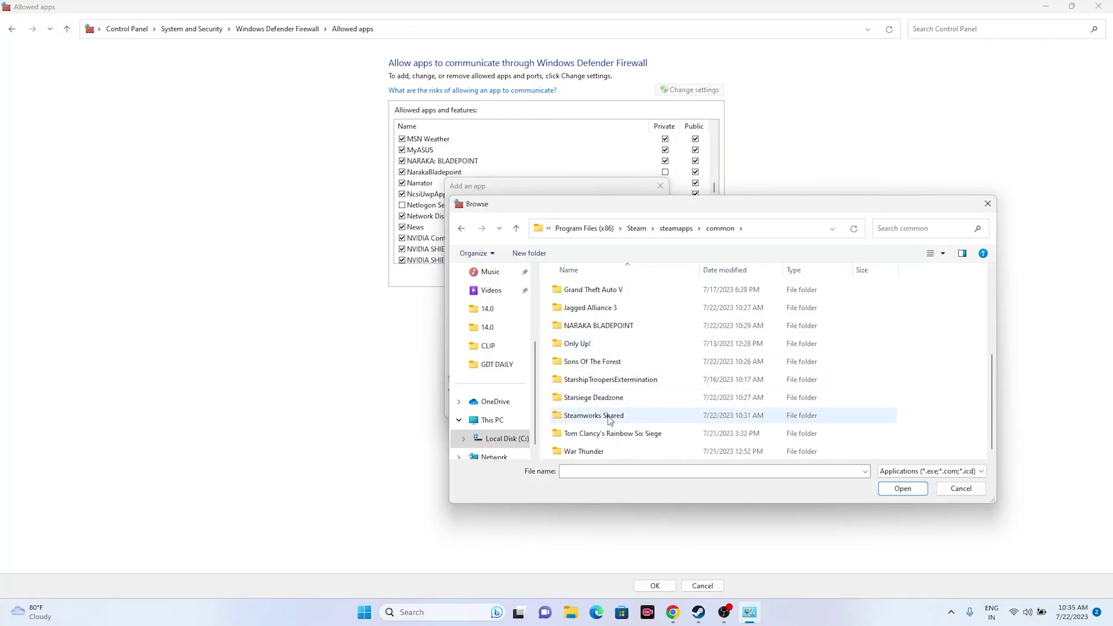
scroll(606, 374, "up", 3)
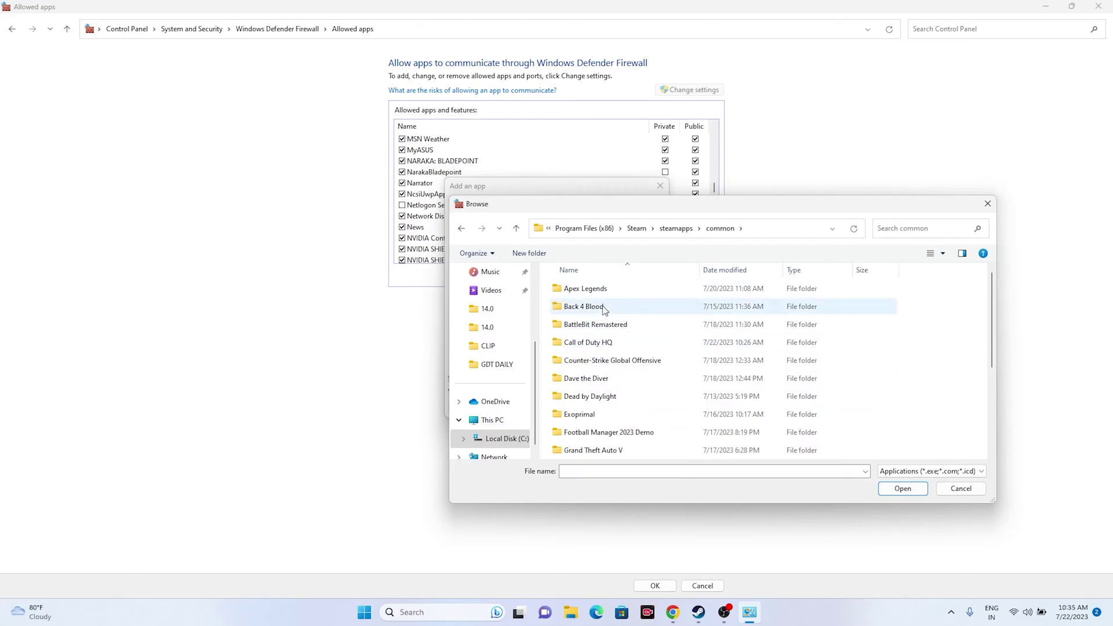
scroll(609, 347, "down", 1)
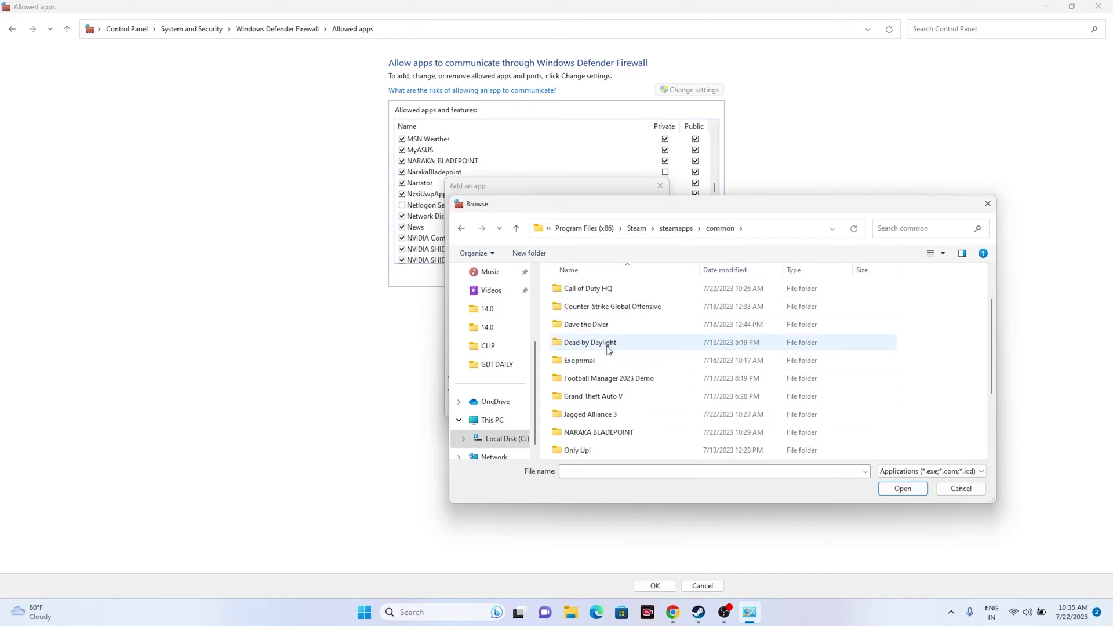
double_click(607, 432)
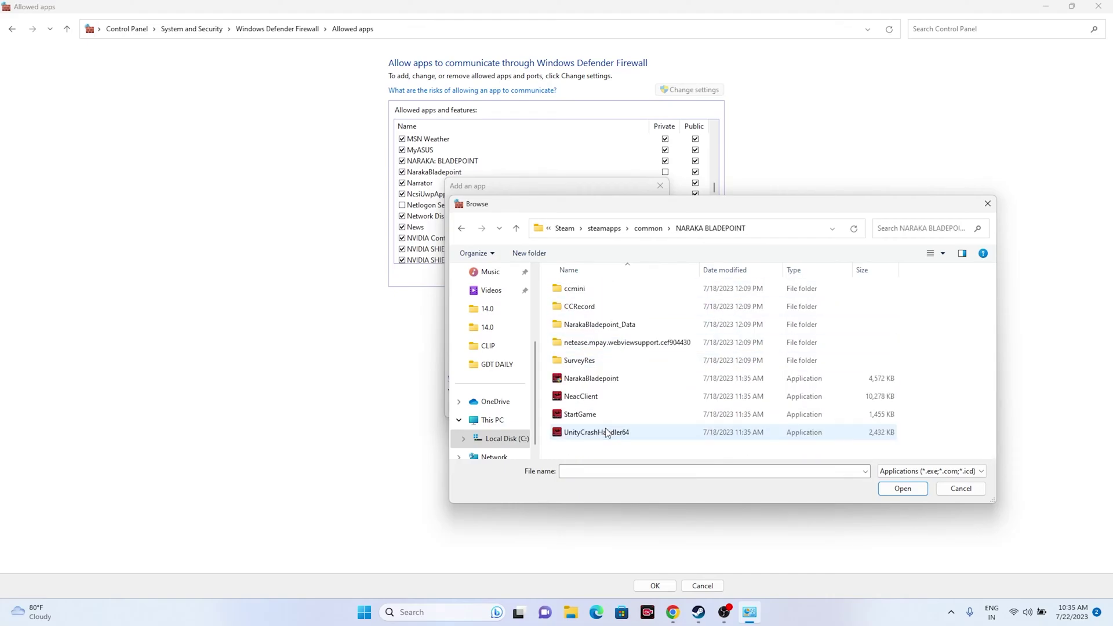
left_click(604, 378)
left_click(891, 491)
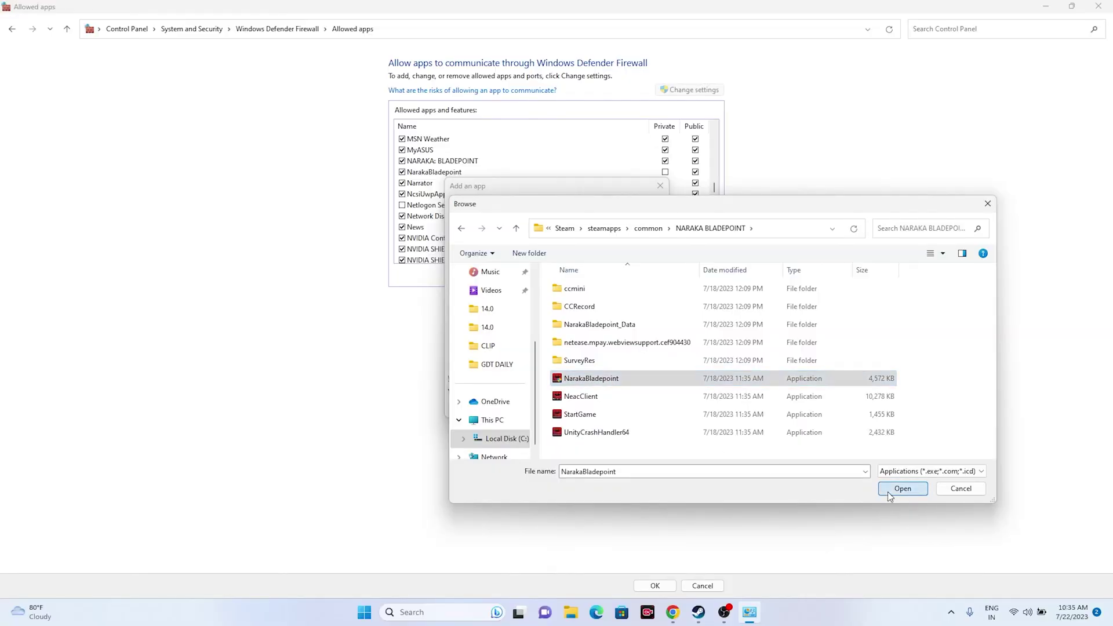
Step: Dismiss the Add an app dialog without adding NarakaBladepoint, and close the allowed apps window
left_click(590, 409)
left_click(625, 343)
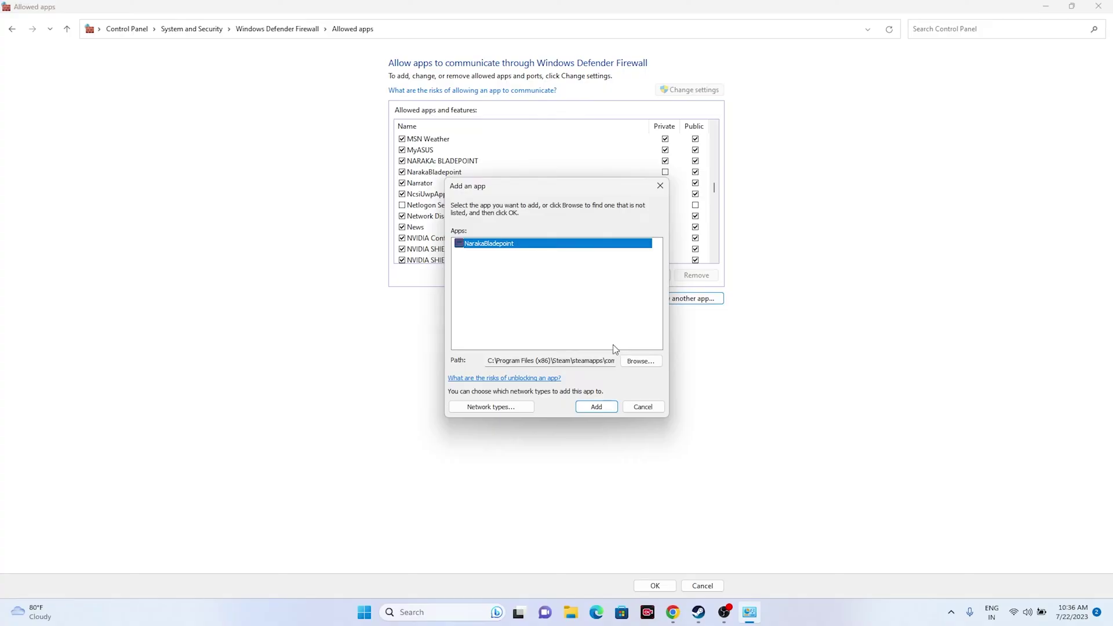
left_click(659, 185)
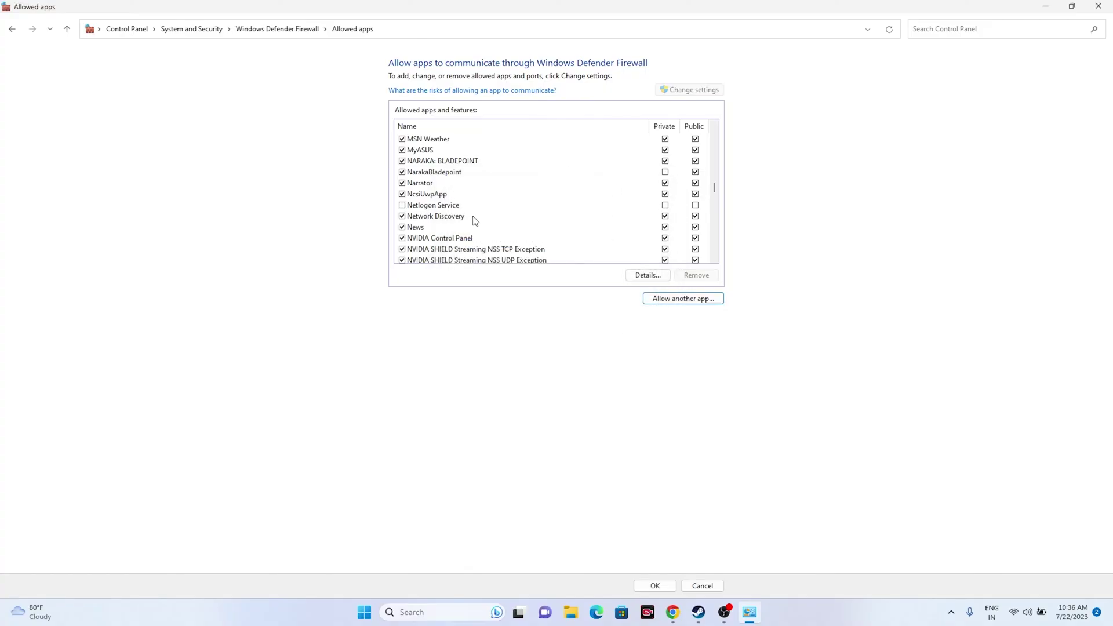
left_click(1098, 6)
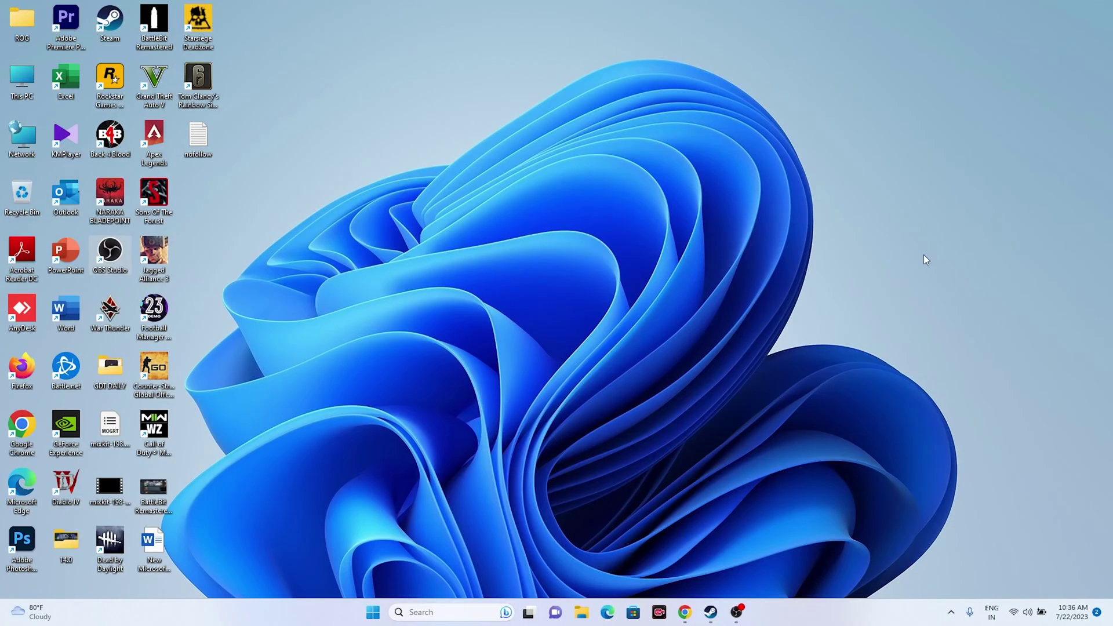
left_click(710, 612)
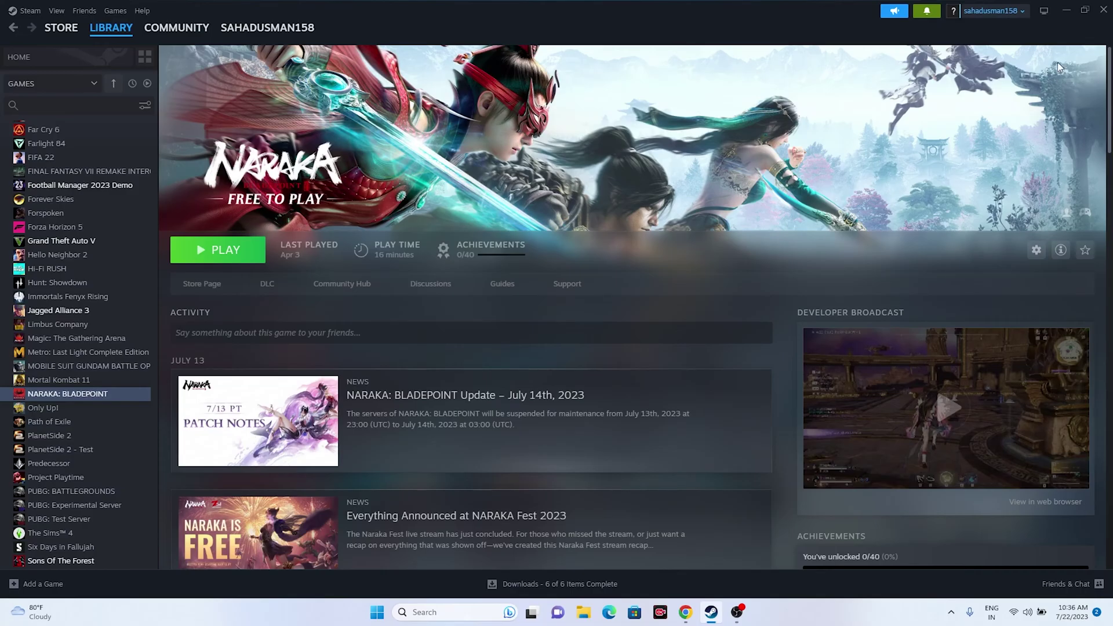
left_click(1068, 16)
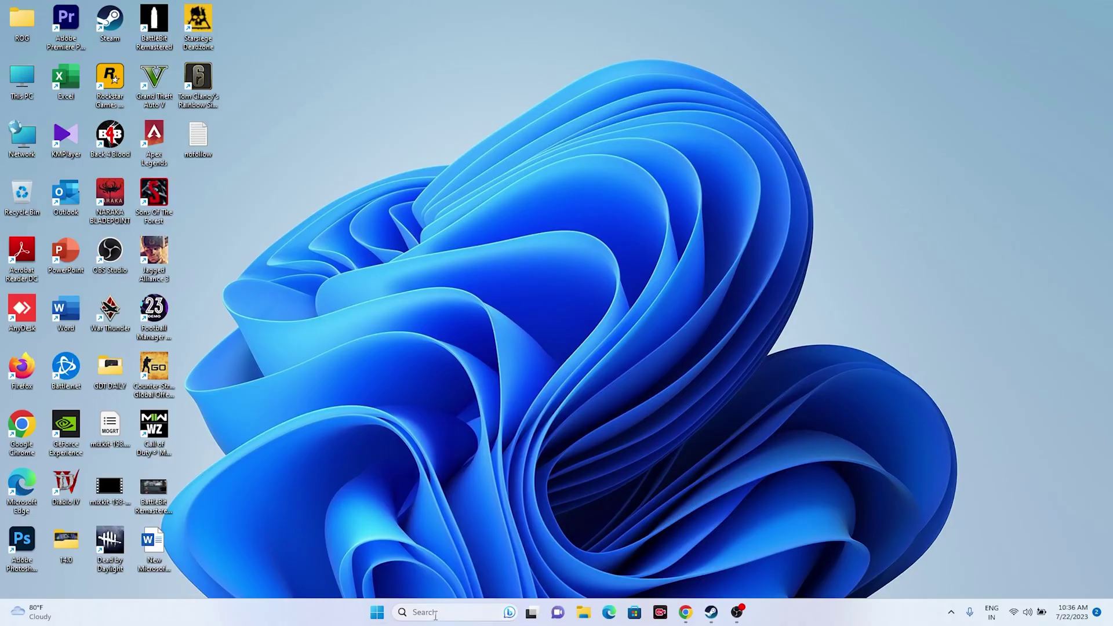
Step: Disable all services in System Configuration and hide all Microsoft services from the list
left_click(436, 614)
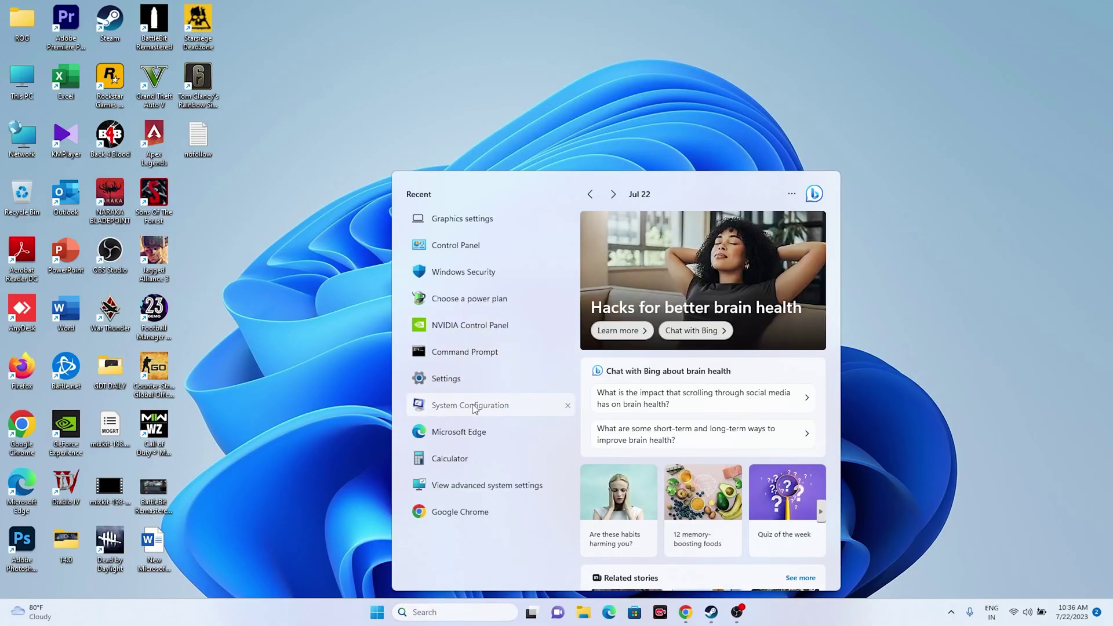
left_click(474, 406)
left_click(464, 214)
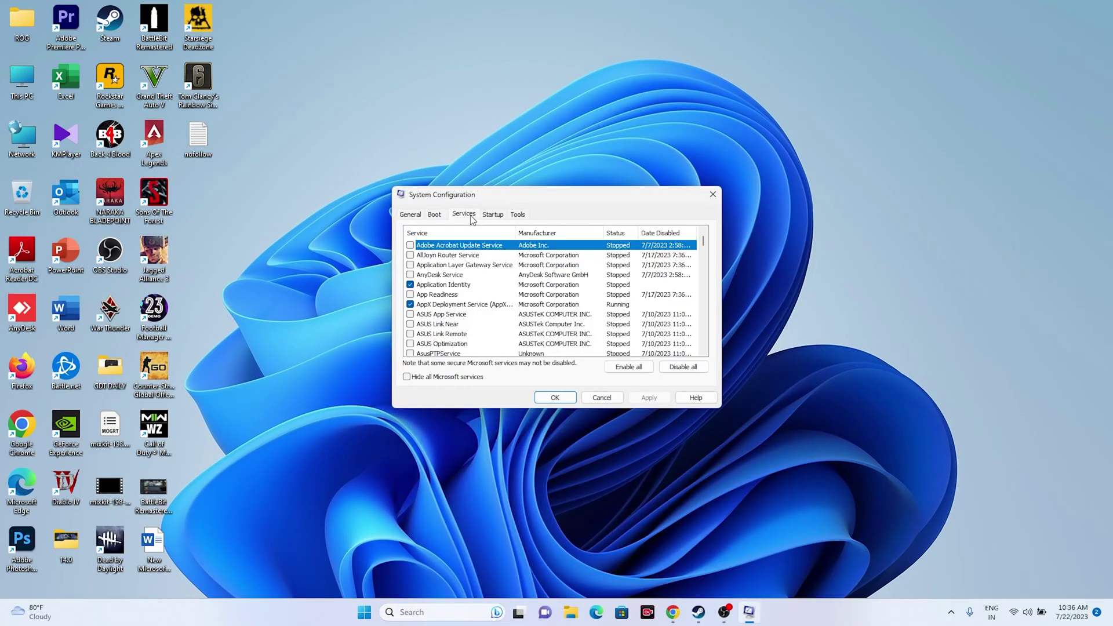
left_click(684, 371)
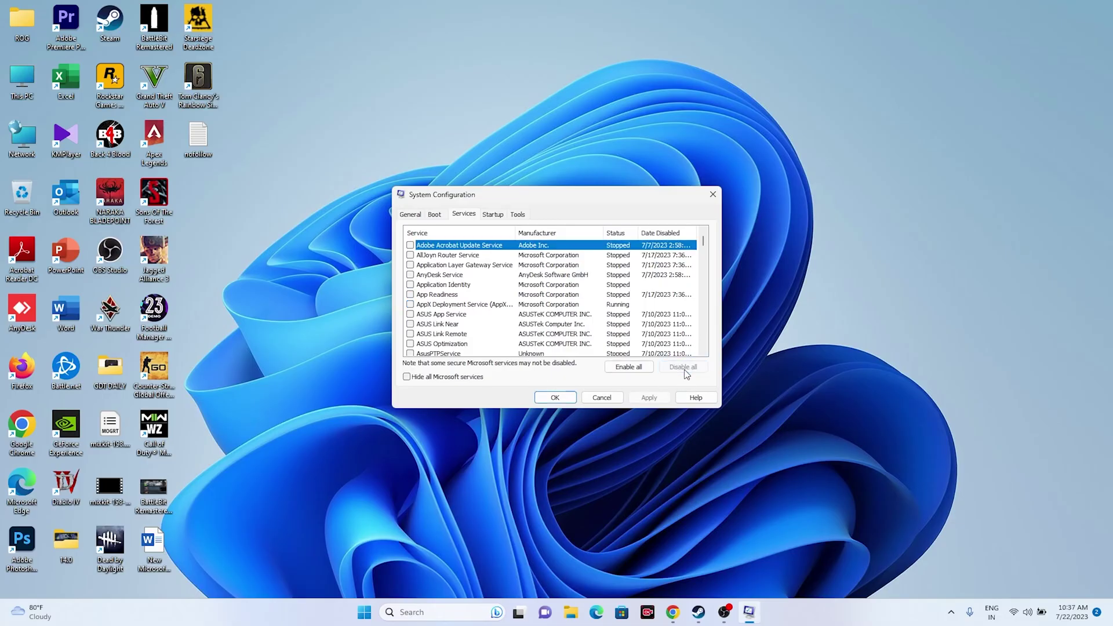
left_click(426, 378)
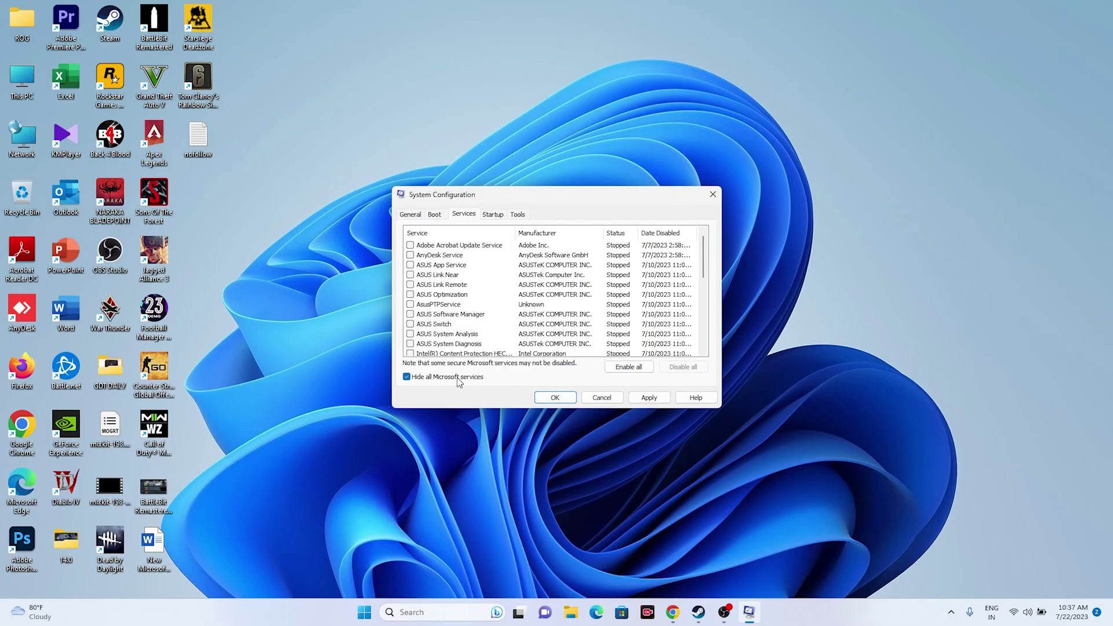
Step: Apply the service changes and exit System Configuration without restarting the computer
left_click(646, 397)
left_click(556, 398)
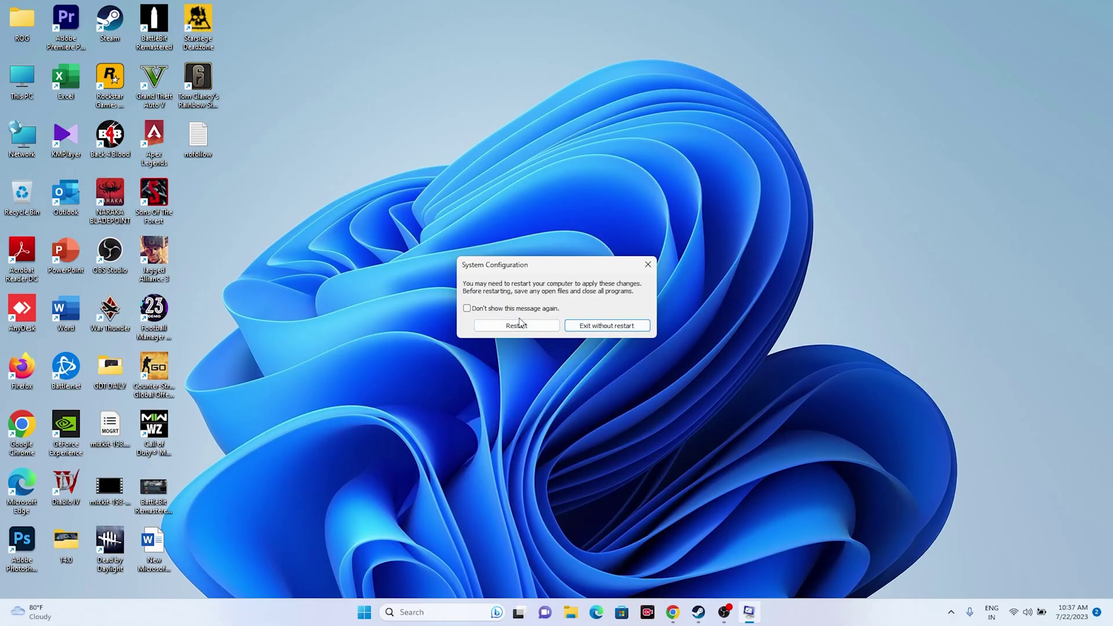
left_click(611, 326)
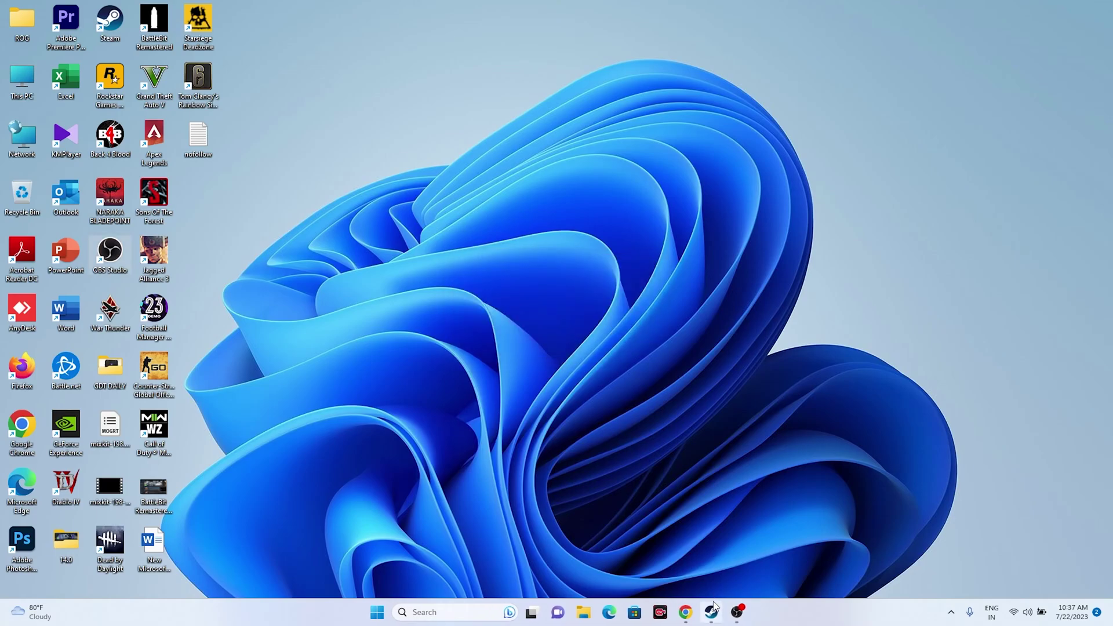
Step: Switch to Steam and set the launch options in the NARAKA: BLADEPOINT properties to -dx11
left_click(711, 611)
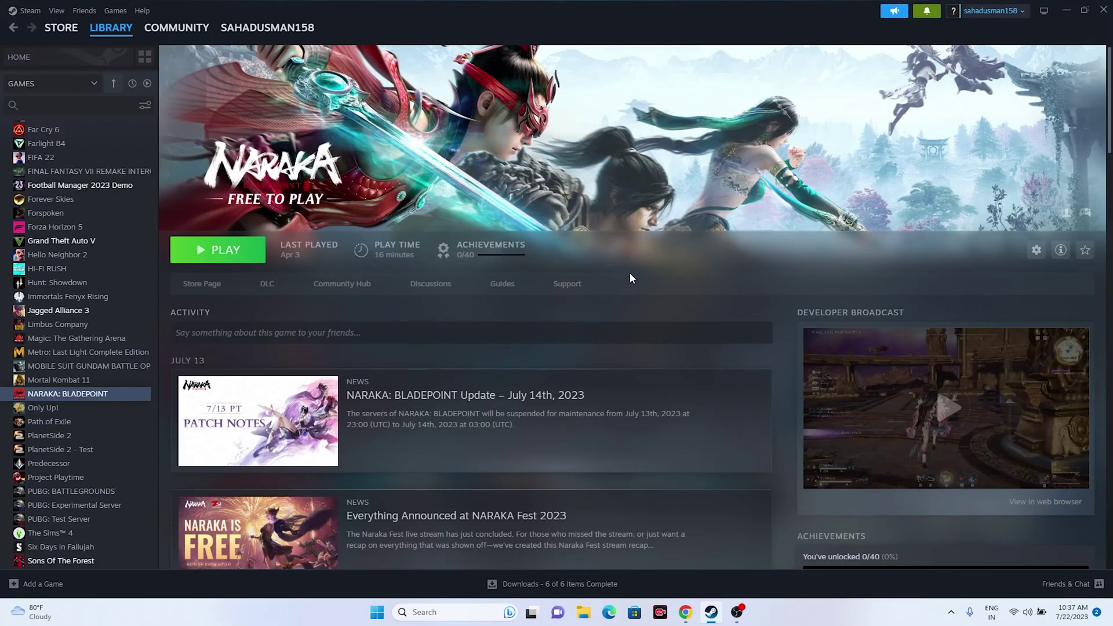
right_click(85, 400)
left_click(113, 485)
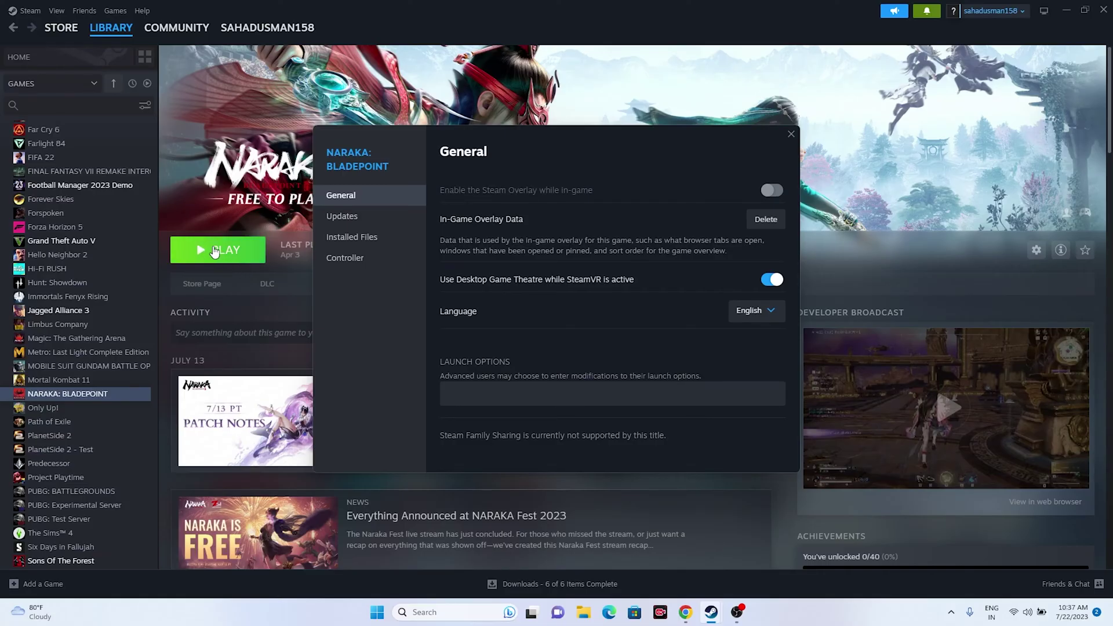
left_click(462, 393)
type("-dx11")
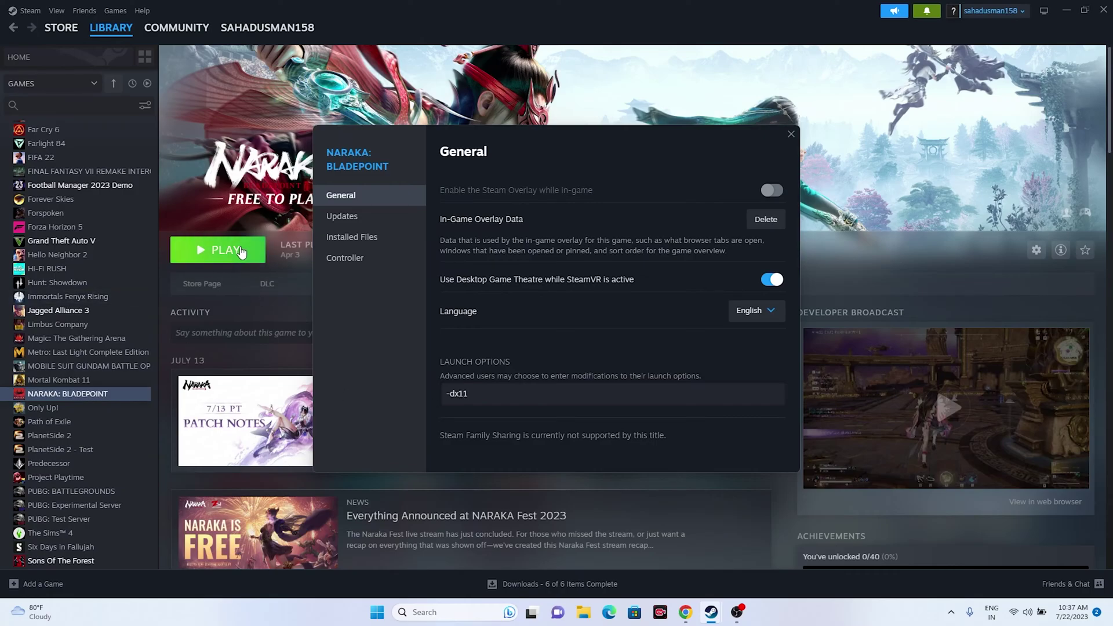
Step: Change the game's launch option to -dx12, then close its properties and minimize Steam
key("BackSpace")
key("BackSpace")
type("12")
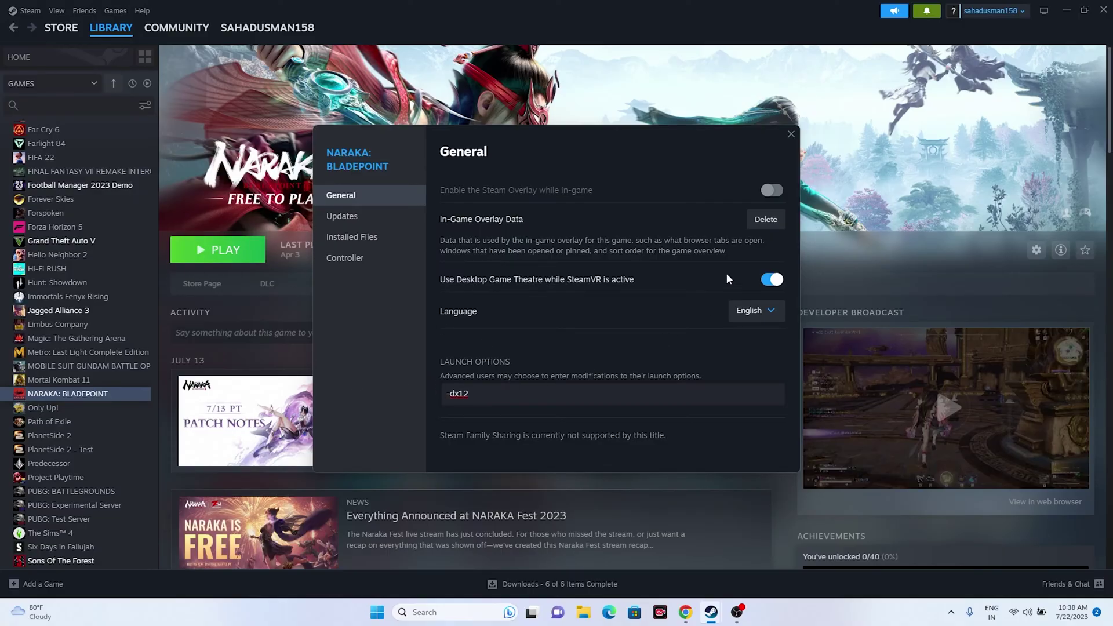
left_click(790, 135)
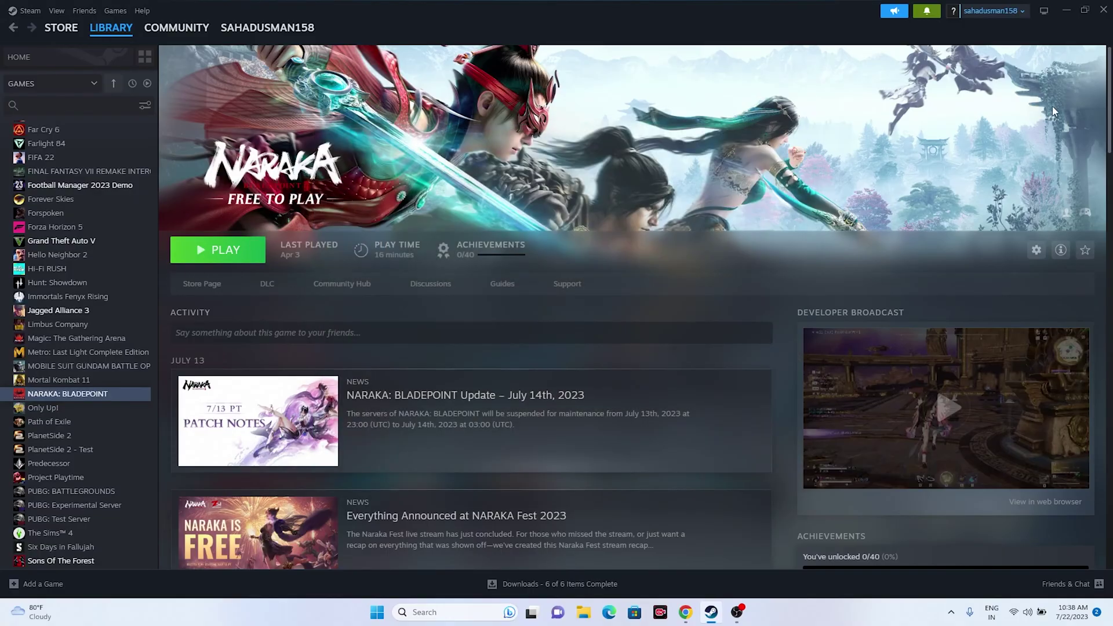
left_click(1066, 11)
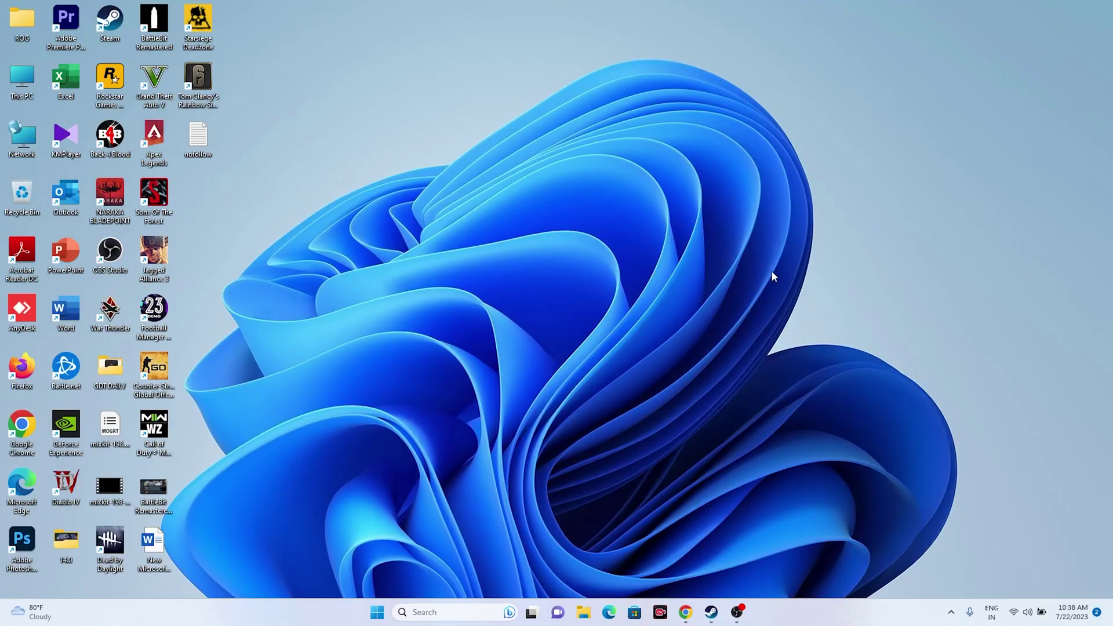
left_click(457, 614)
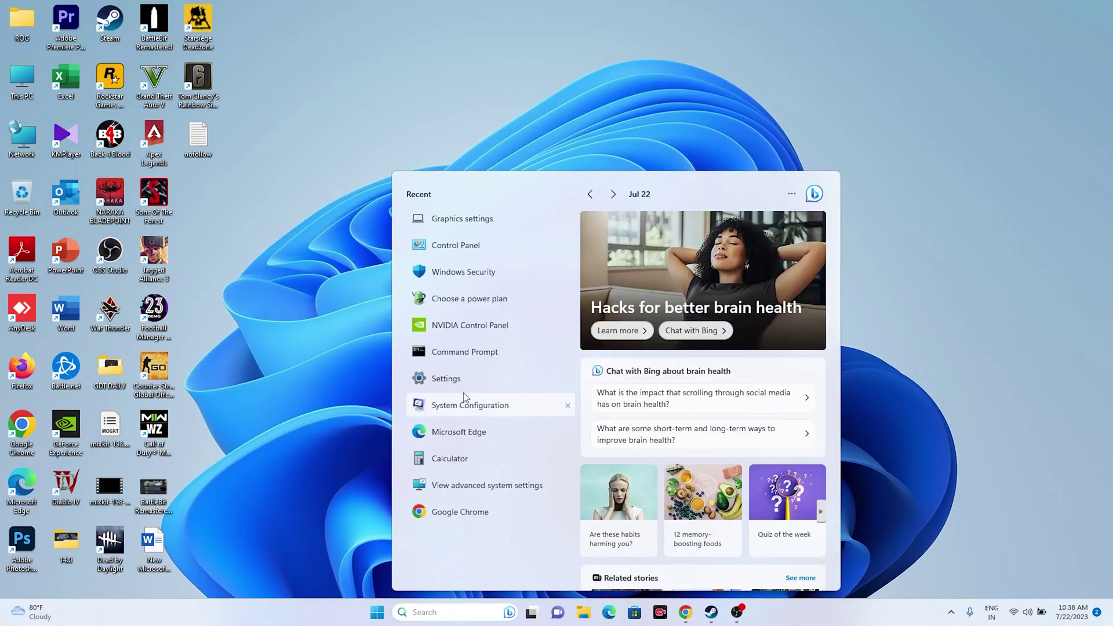
left_click(484, 383)
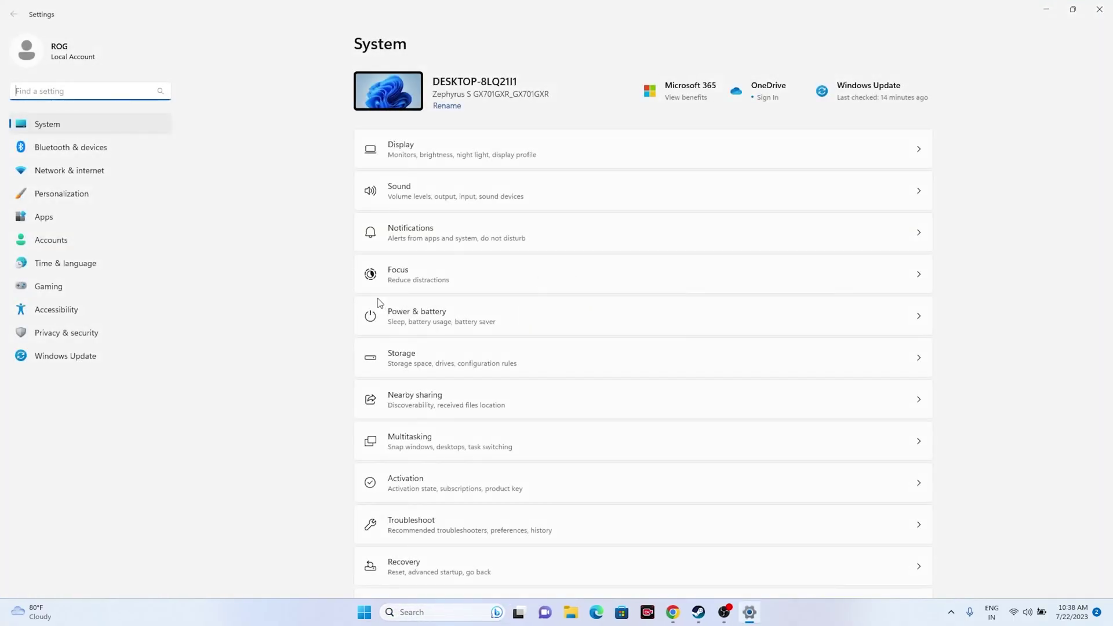
left_click(1099, 10)
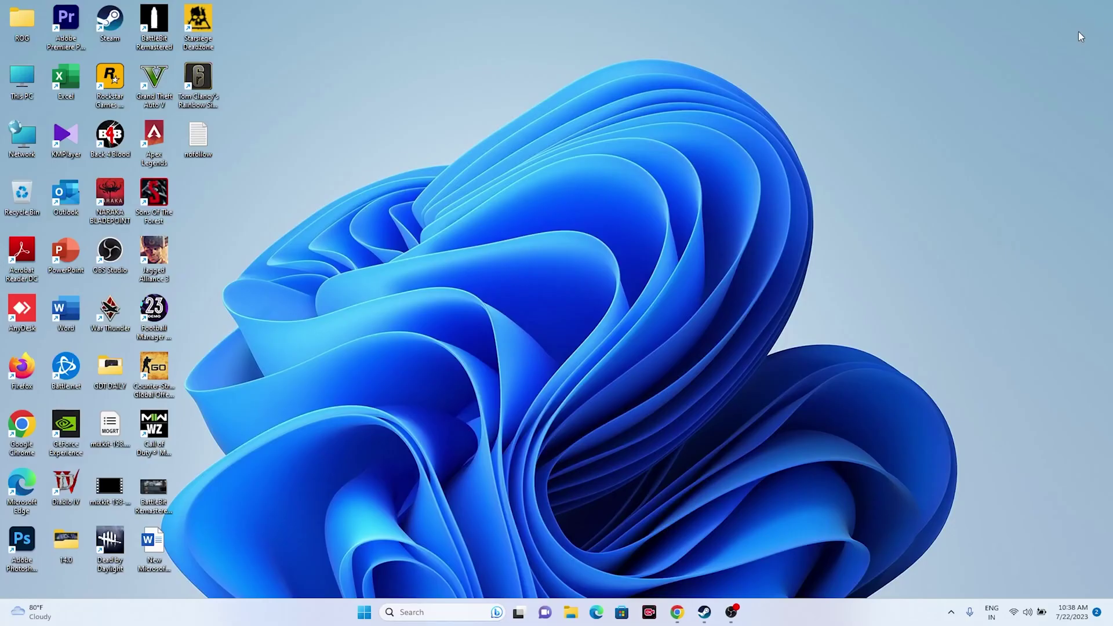
Step: Open the Windows Graphics settings and start browsing for a desktop app to add
left_click(438, 612)
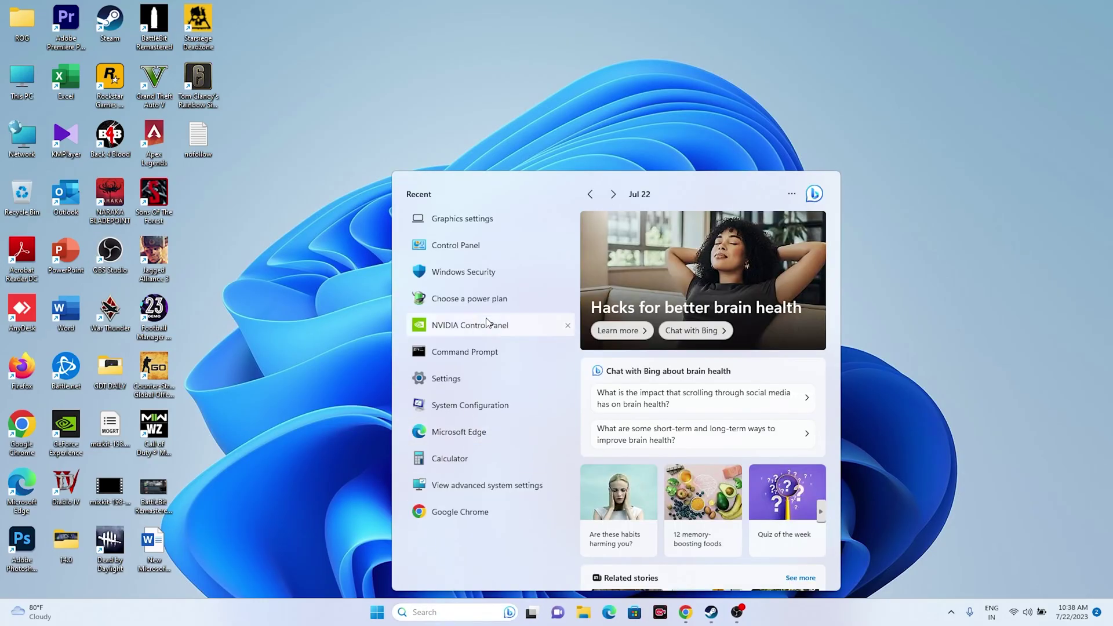
left_click(477, 224)
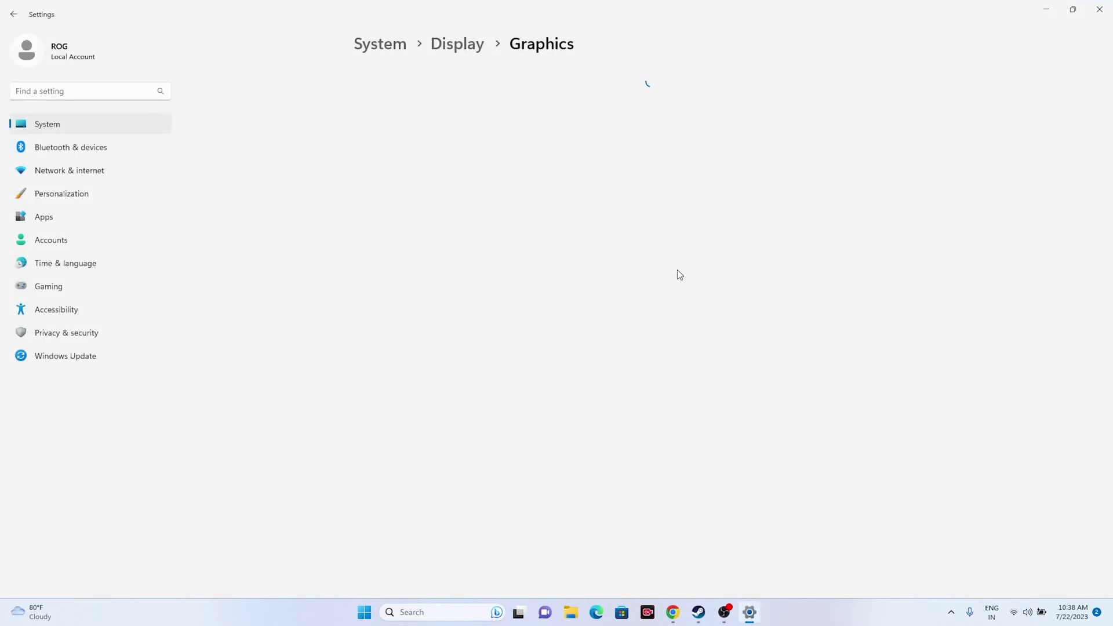
scroll(882, 281, "down", 4)
scroll(884, 282, "up", 3)
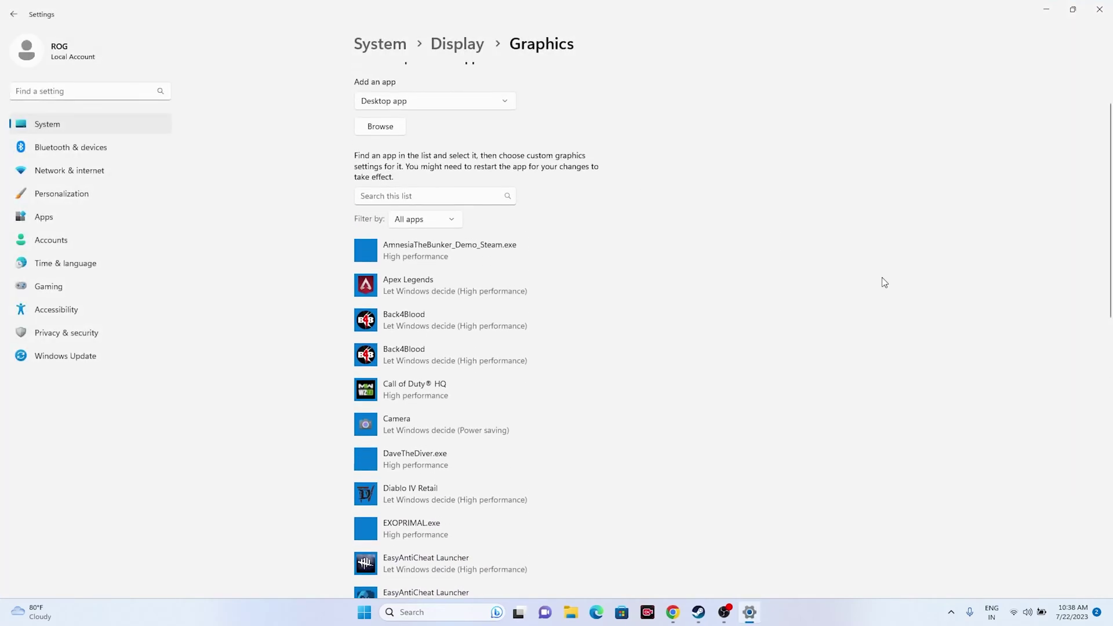
left_click(399, 210)
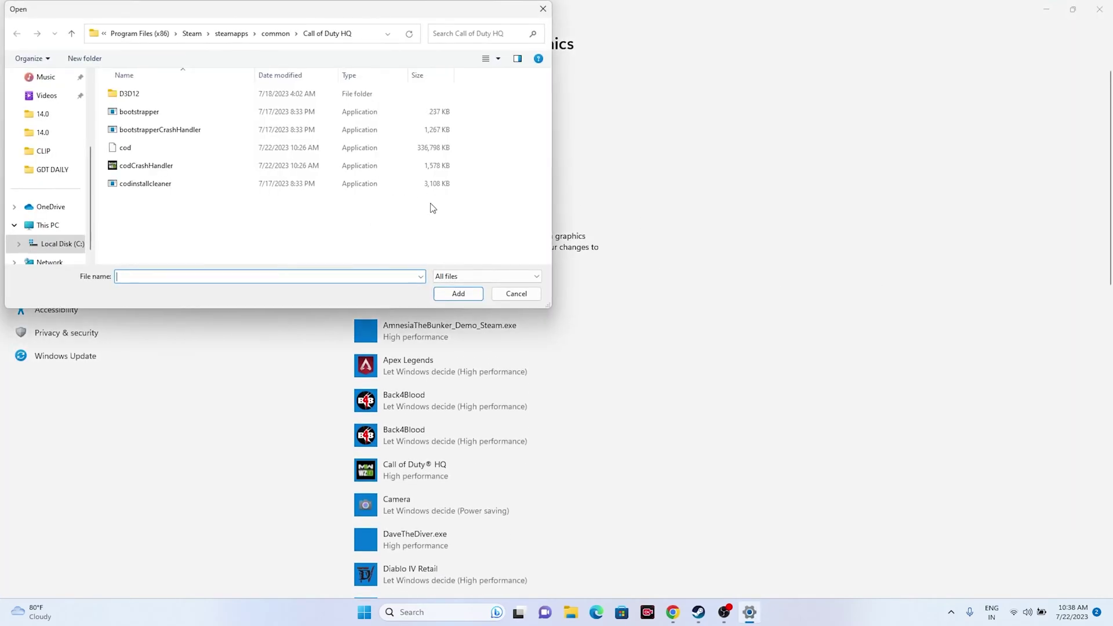
Step: Browse to the folder C:\Program Files (x86)\Steam\steamapps\common for the app to add
left_click(57, 227)
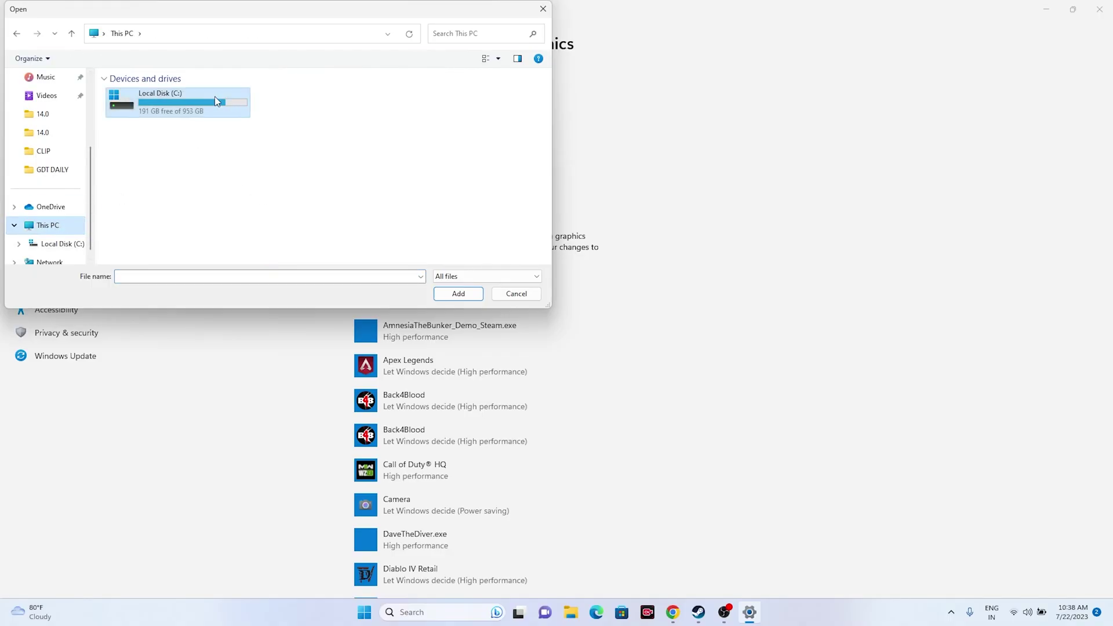
double_click(186, 100)
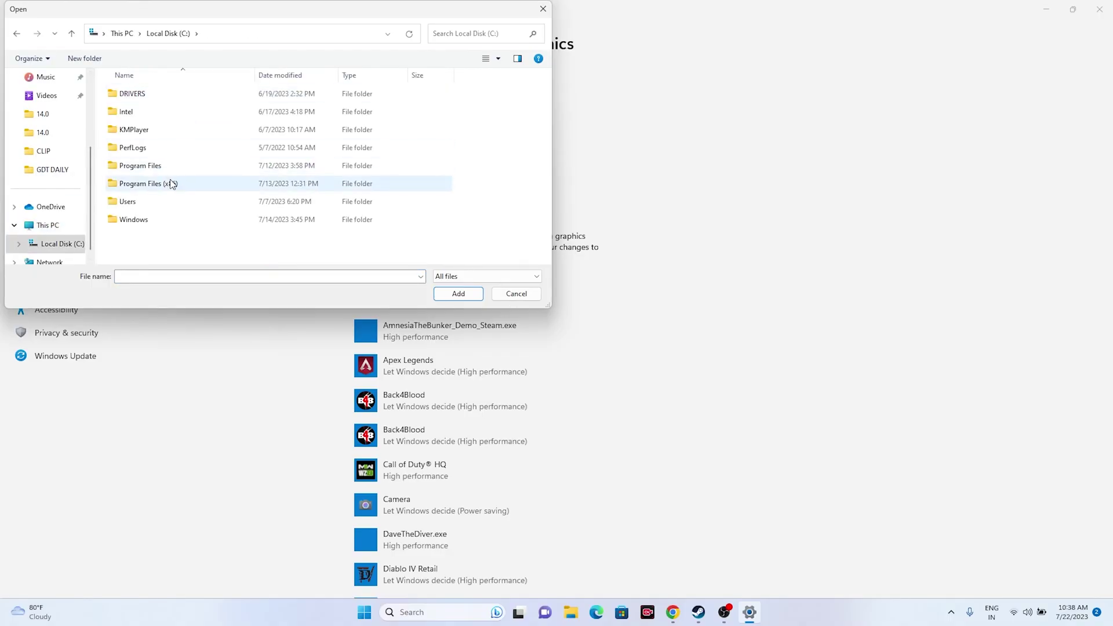
double_click(169, 182)
scroll(169, 180, "down", 7)
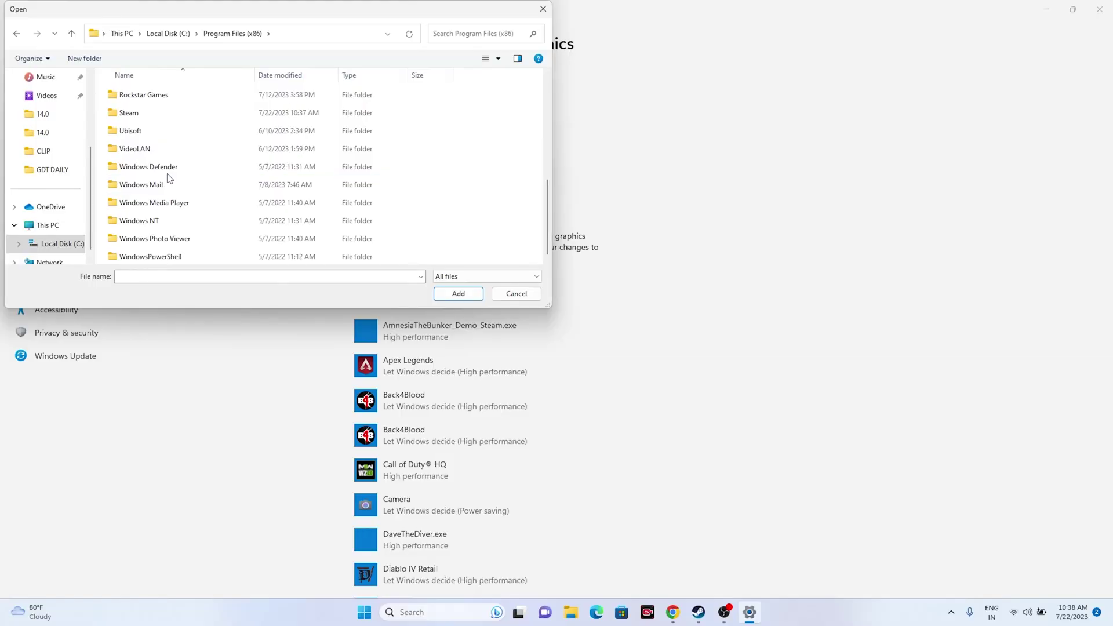
double_click(134, 111)
scroll(154, 151, "down", 3)
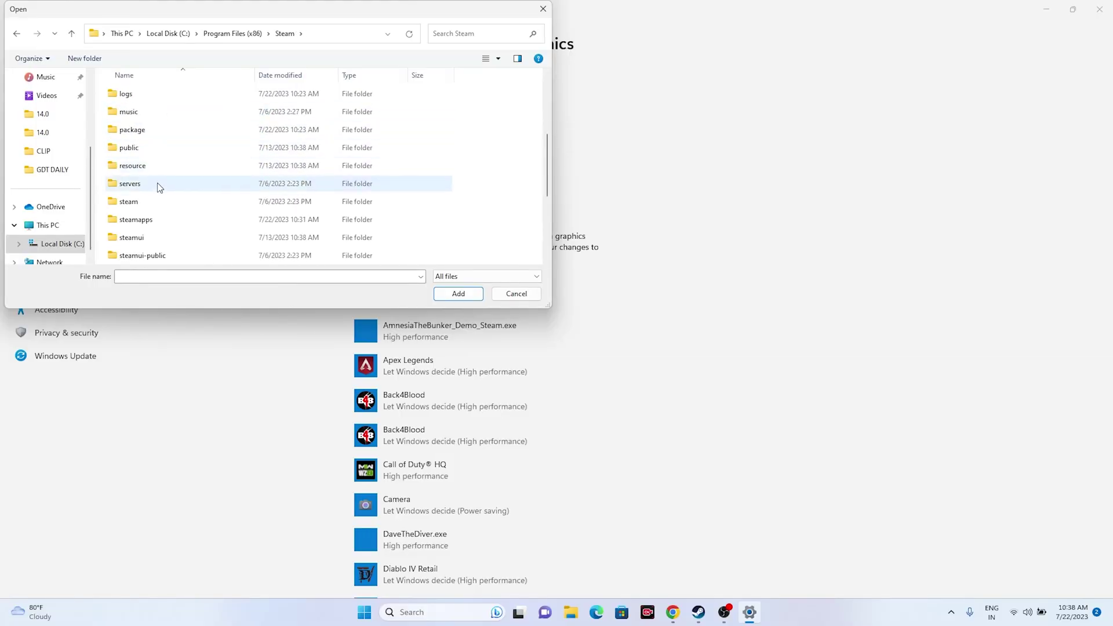
double_click(159, 217)
double_click(146, 95)
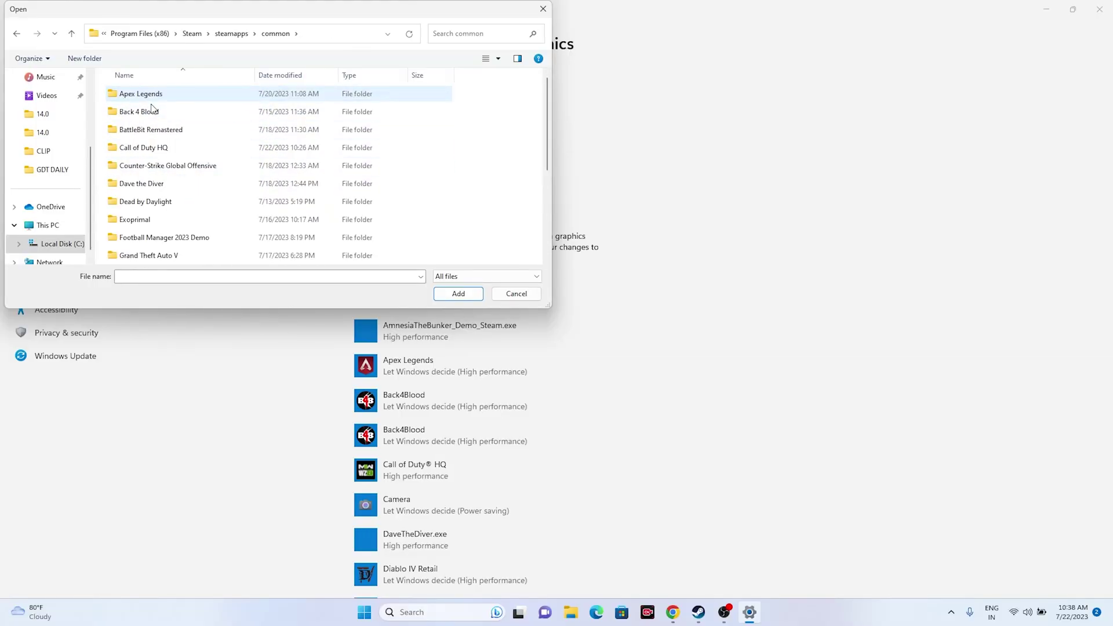
Step: Add the NarakaBladepoint application from the NARAKA BLADEPOINT folder to the graphics app list
scroll(169, 200, "down", 1)
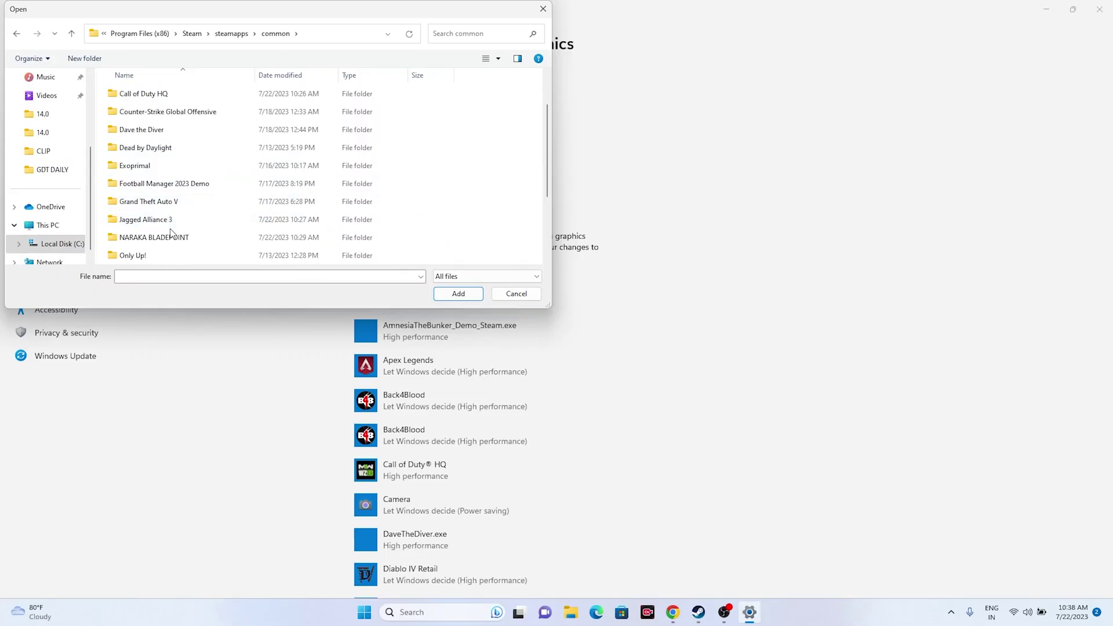
double_click(170, 235)
left_click(157, 184)
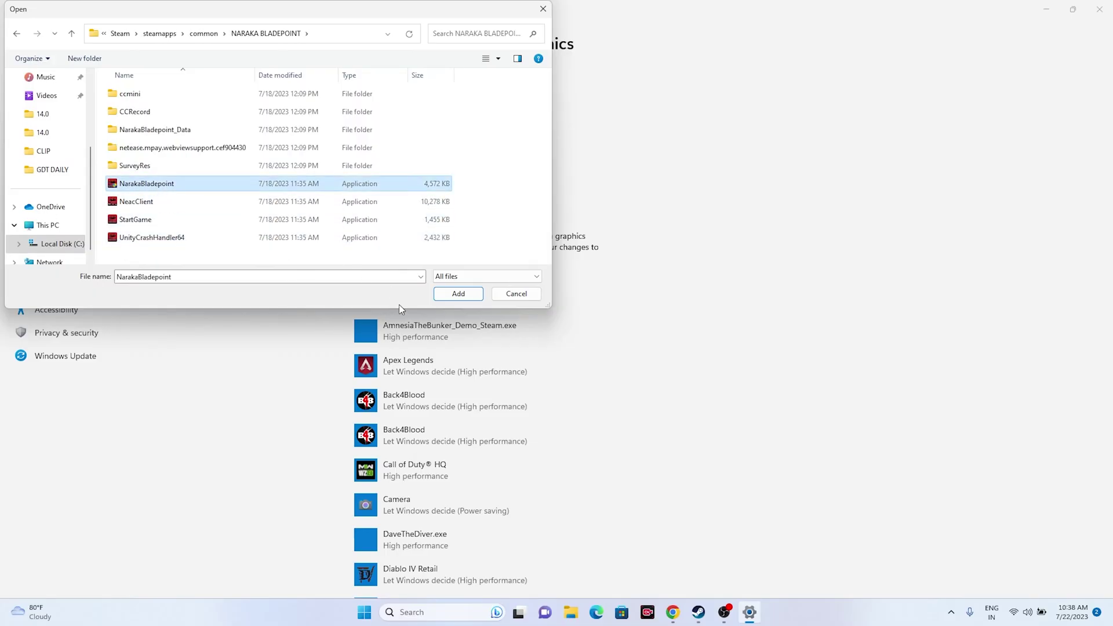
left_click(458, 293)
Step: Set the graphics preference of NarakaBladepoint to High performance, save it, and close Settings
scroll(748, 246, "down", 10)
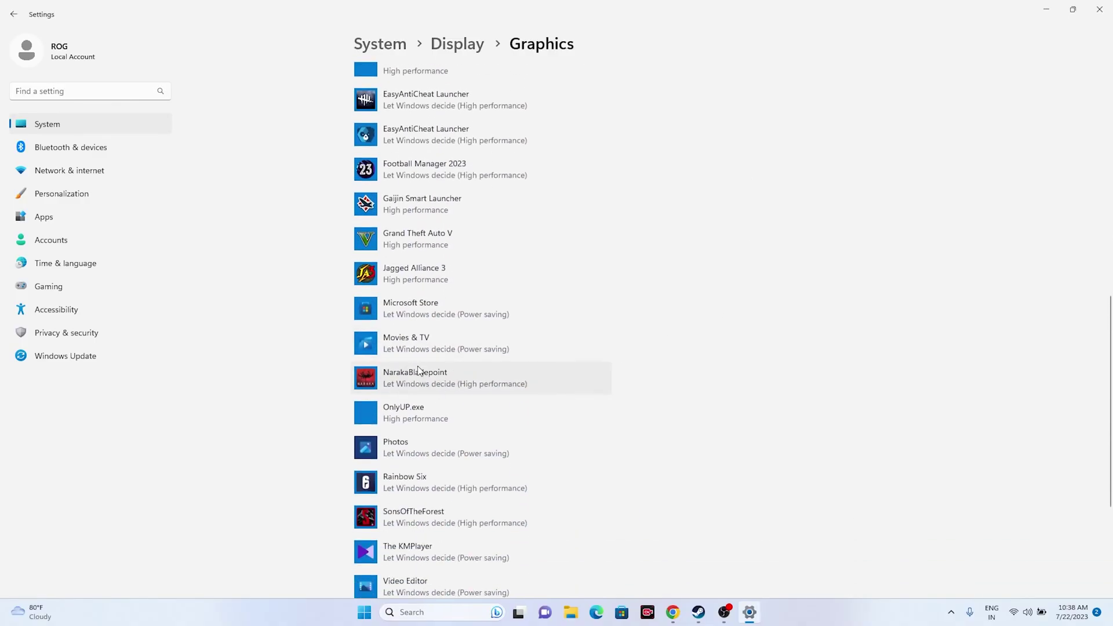
left_click(406, 377)
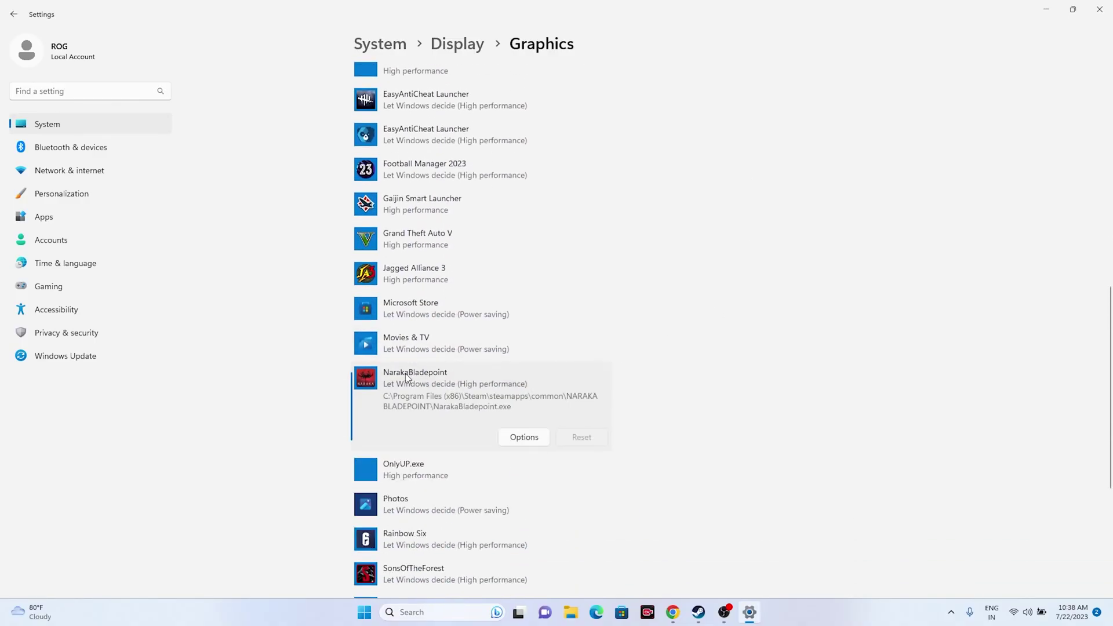
left_click(524, 441)
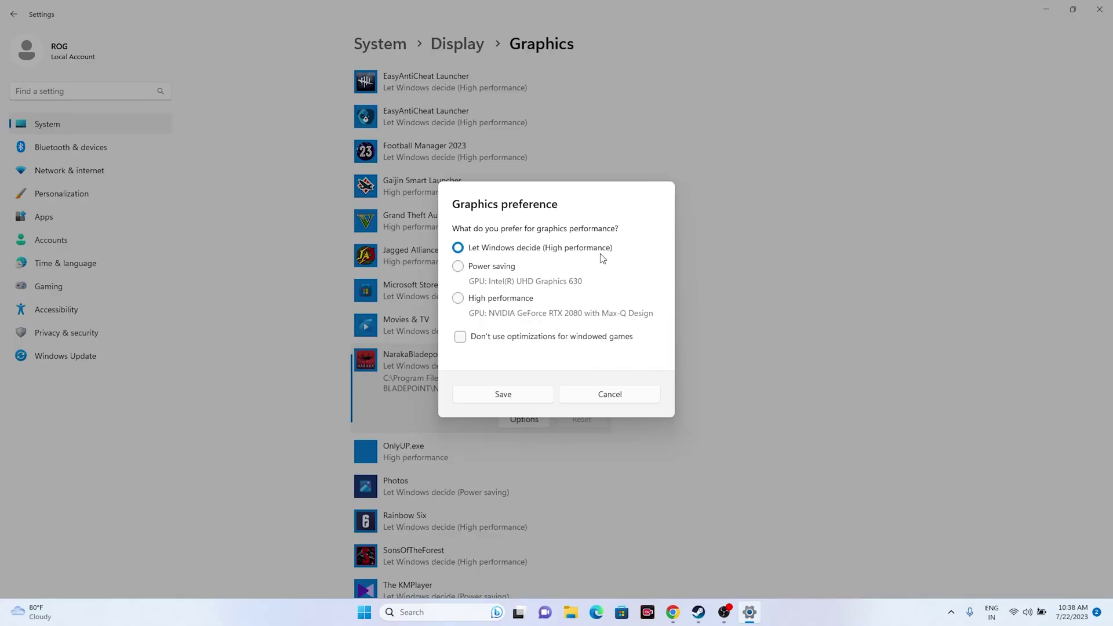
left_click(458, 299)
left_click(502, 395)
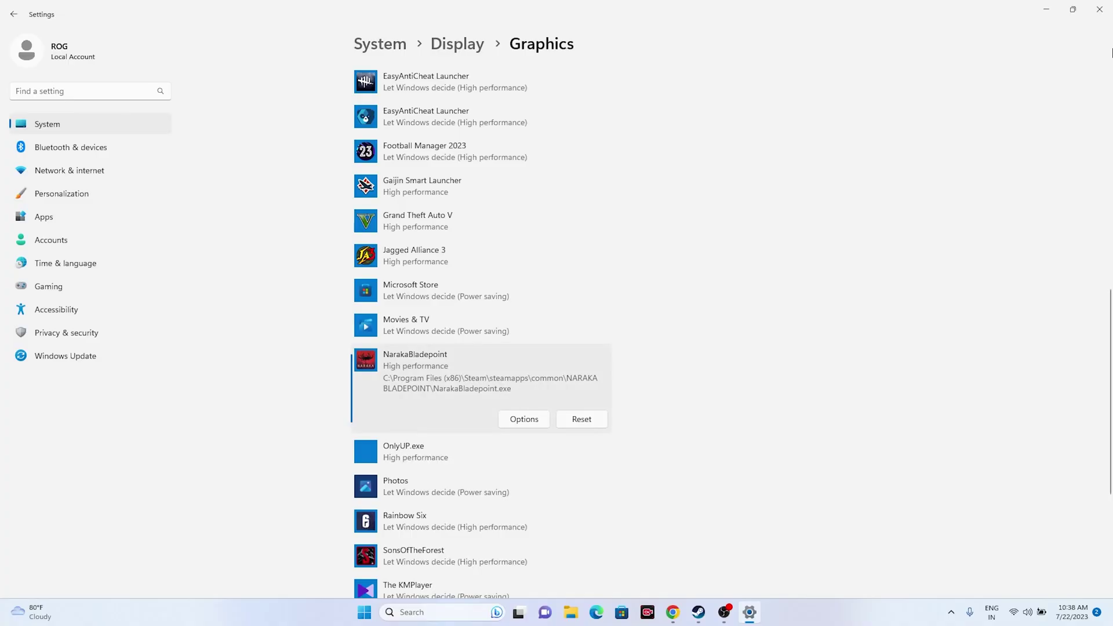
left_click(1100, 9)
left_click(712, 611)
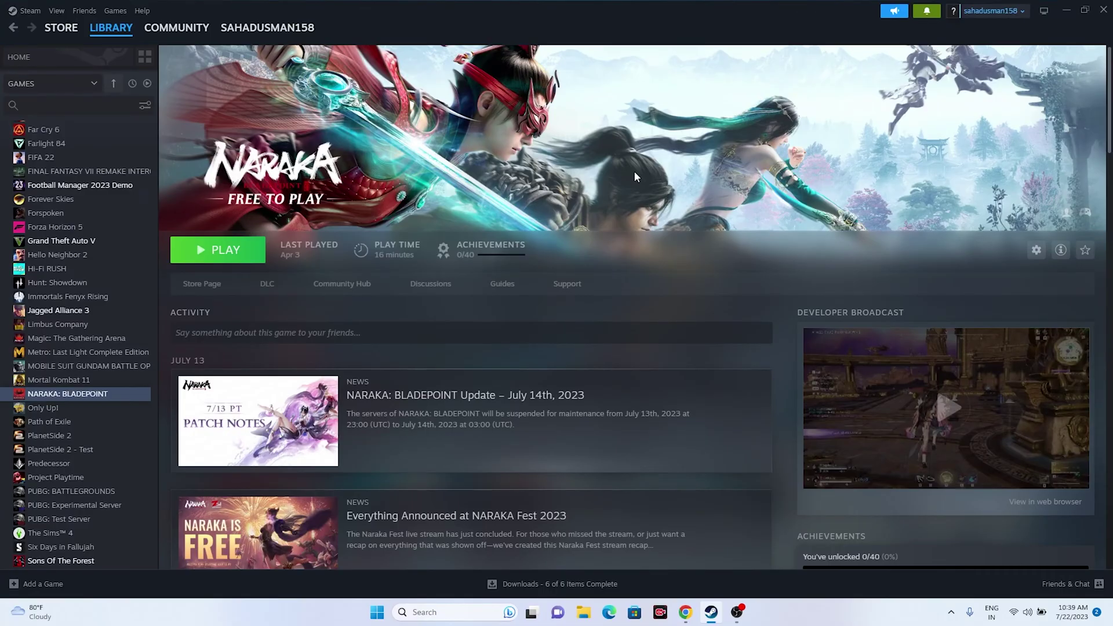
left_click(1068, 8)
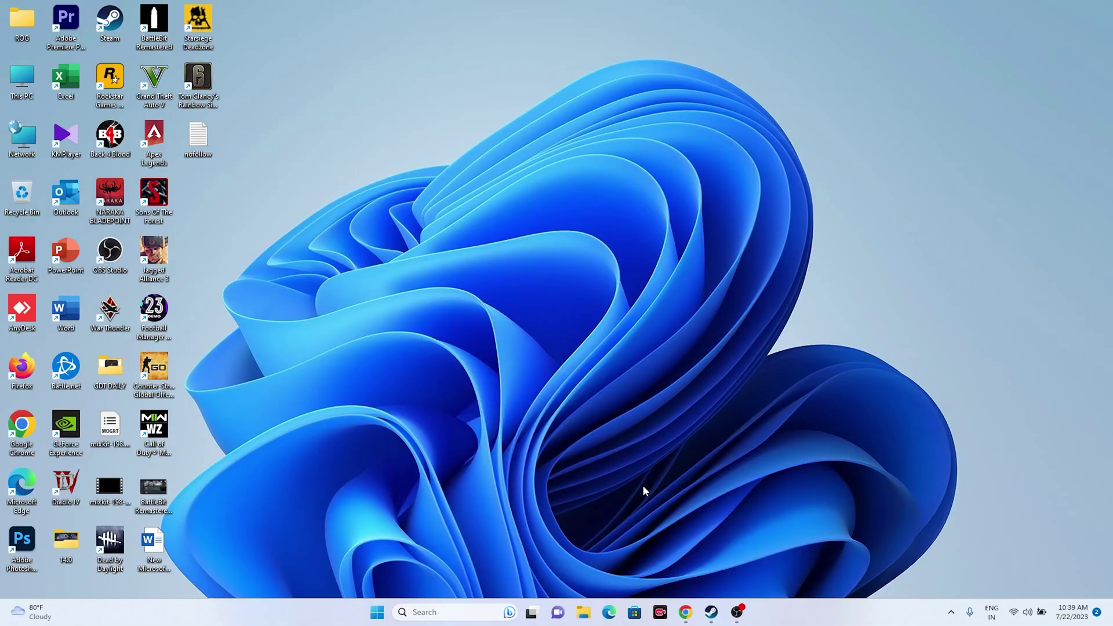
Step: Open the Virtual Memory dialog from the advanced system performance settings and choose a custom paging file size for drive C:
left_click(458, 611)
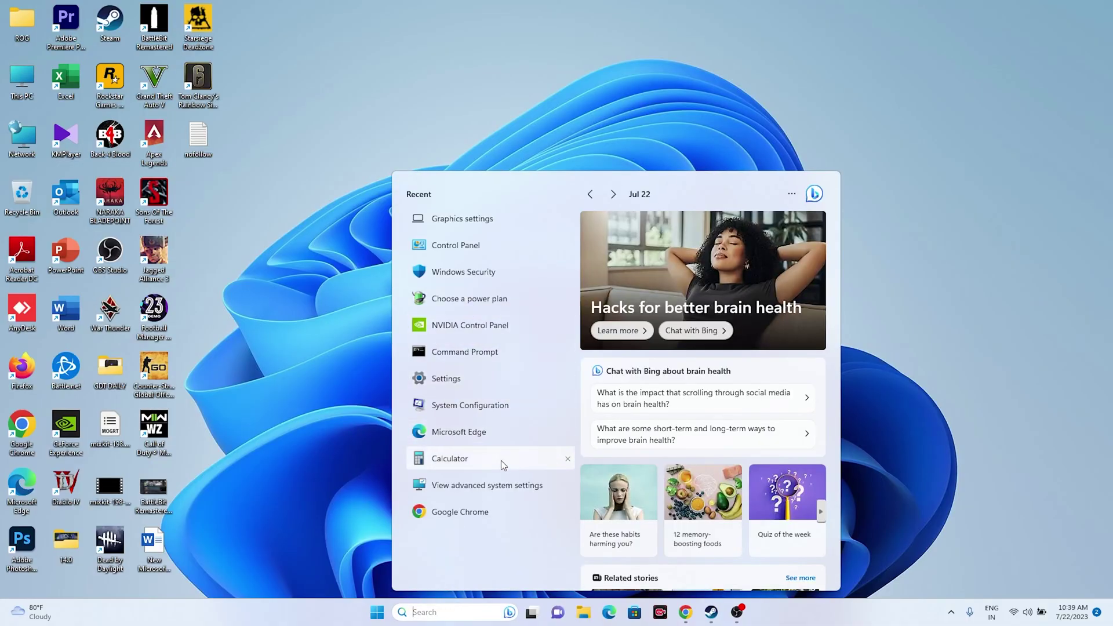
left_click(498, 487)
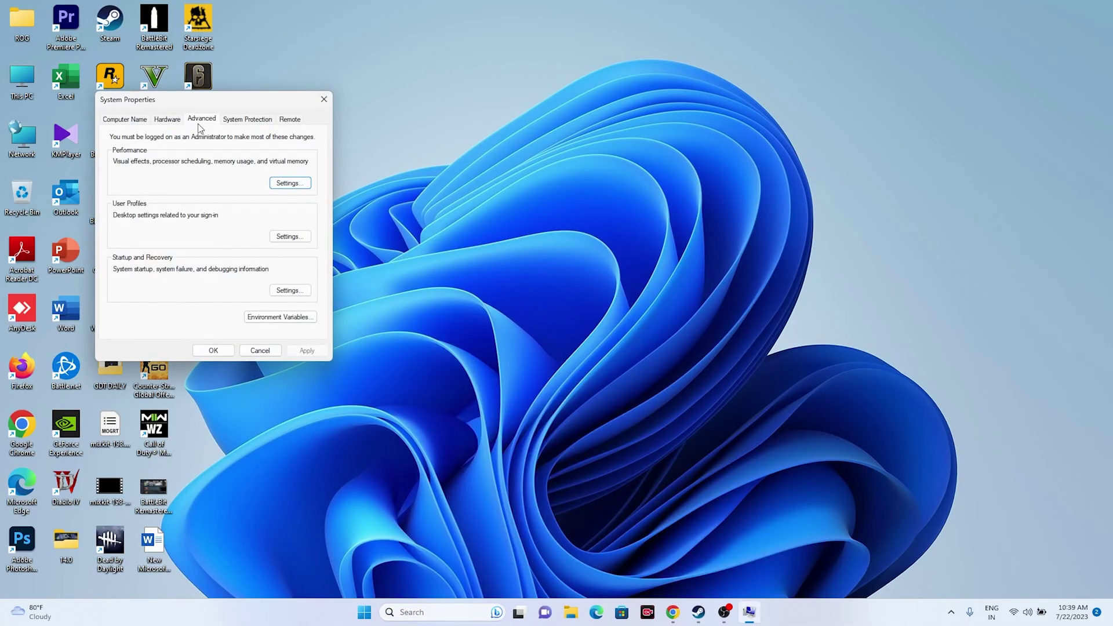
left_click(283, 184)
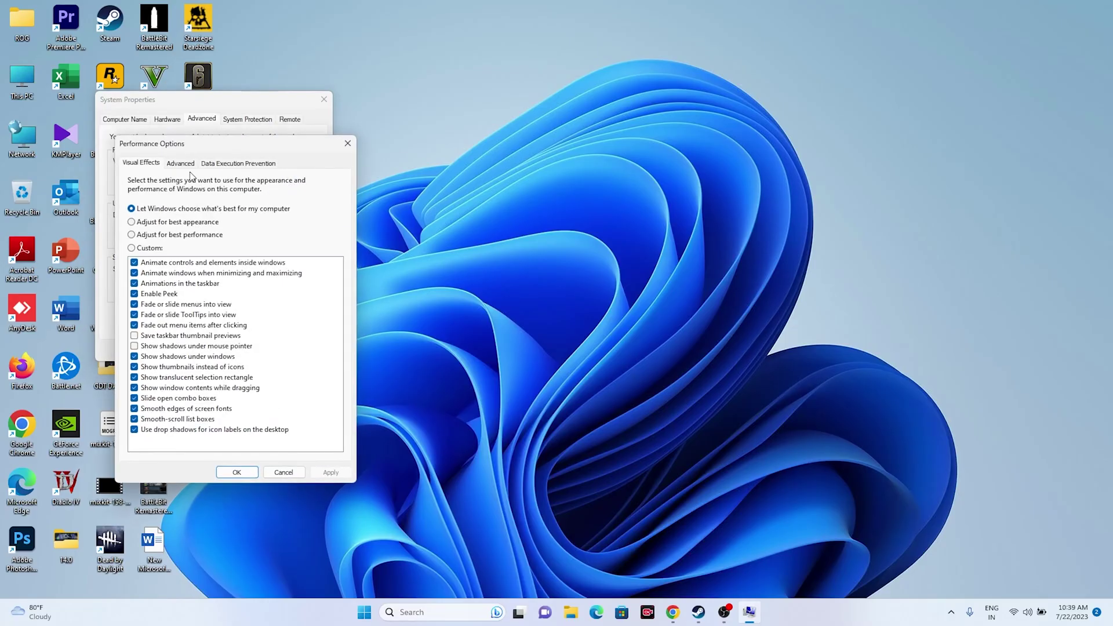
left_click(181, 164)
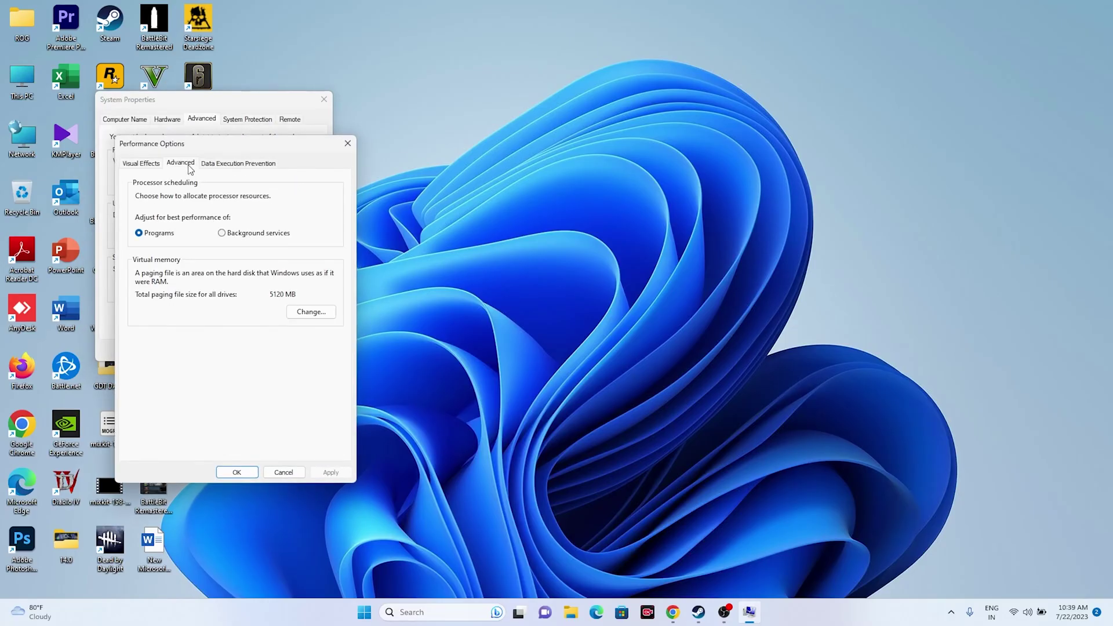
left_click(311, 313)
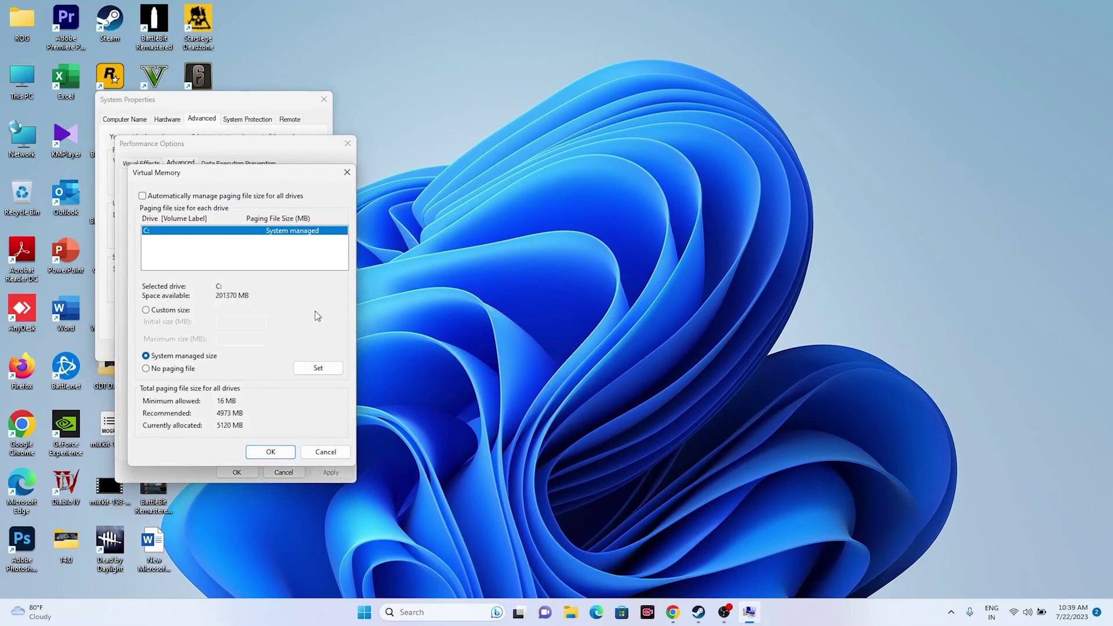
left_click(147, 311)
left_click(235, 320)
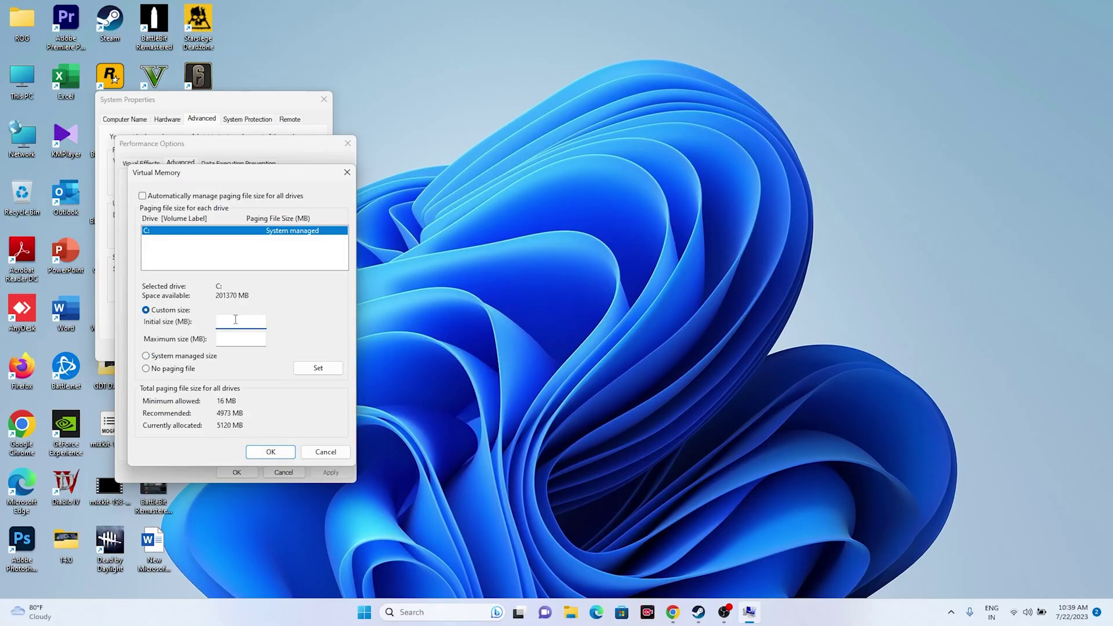
left_click(242, 340)
Step: Open Calculator and multiply 32 by 1024 to convert the RAM size to megabytes
left_click(440, 612)
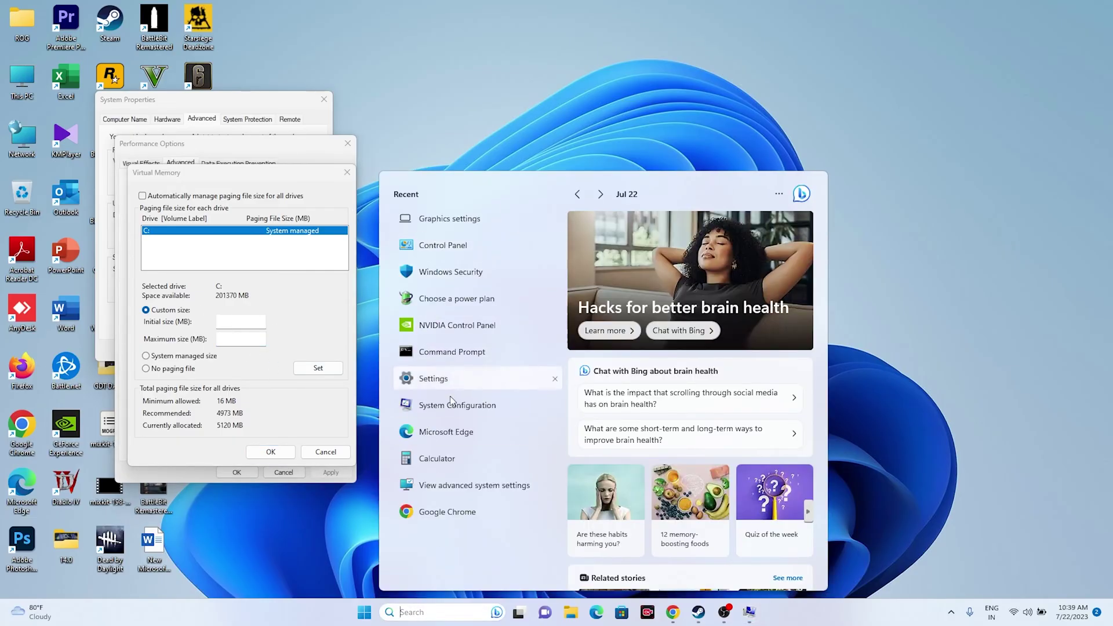
left_click(445, 460)
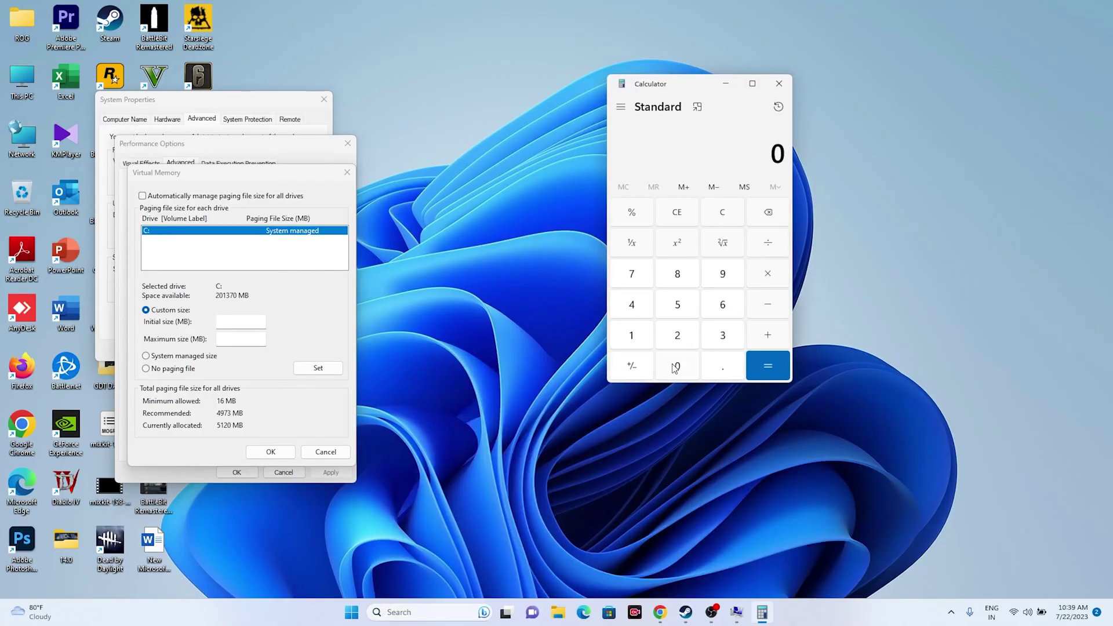
left_click(718, 338)
left_click(681, 342)
left_click(764, 280)
left_click(631, 338)
left_click(661, 367)
left_click(672, 343)
left_click(638, 313)
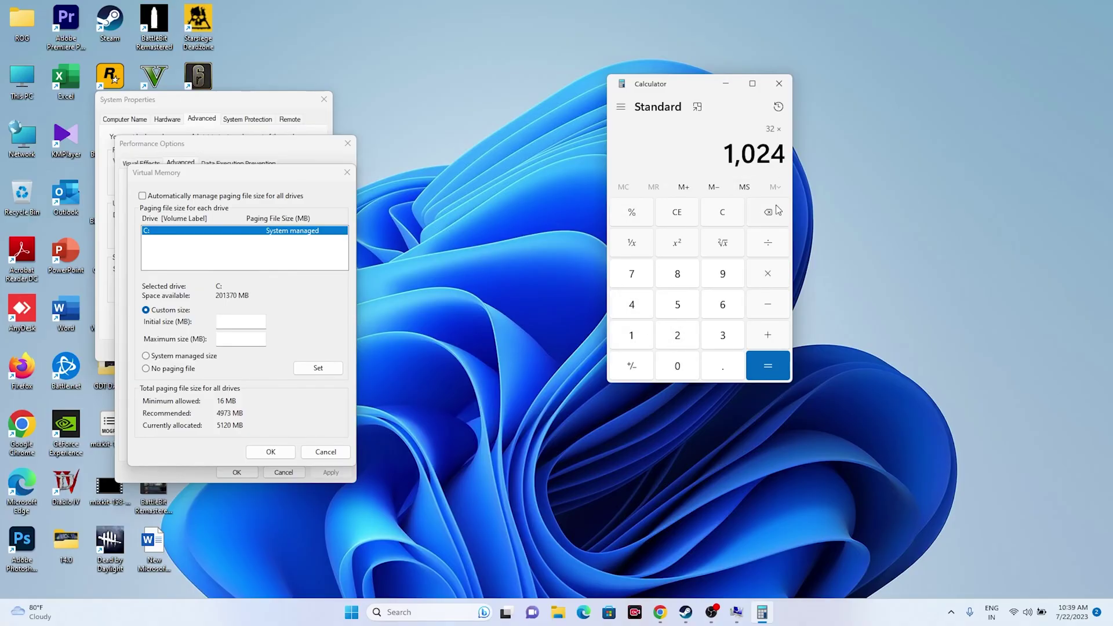
left_click(772, 372)
Step: Multiply the result by 1.5 and copy it into the paging file's initial size as 49,152 MB
left_click(771, 281)
left_click(642, 334)
left_click(709, 363)
left_click(677, 312)
left_click(762, 364)
left_click_drag(717, 152, 781, 152)
right_click(781, 152)
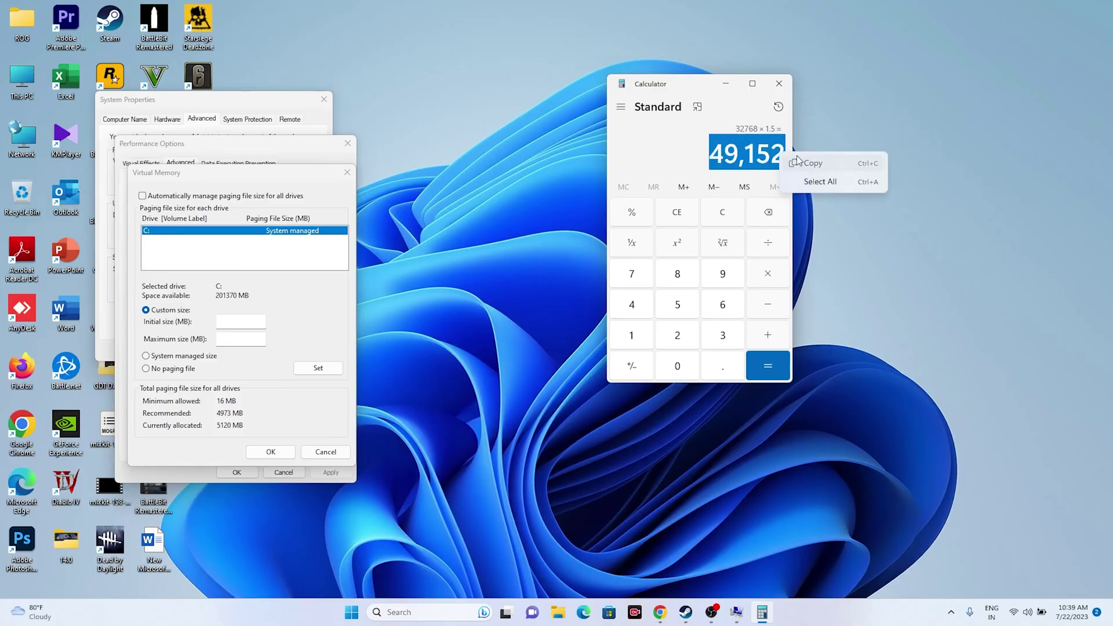
left_click(800, 162)
right_click(252, 324)
left_click(273, 373)
key("Tab")
Step: Clear the calculator and compute 32 × 1024 again for the maximum paging file size
left_click(660, 210)
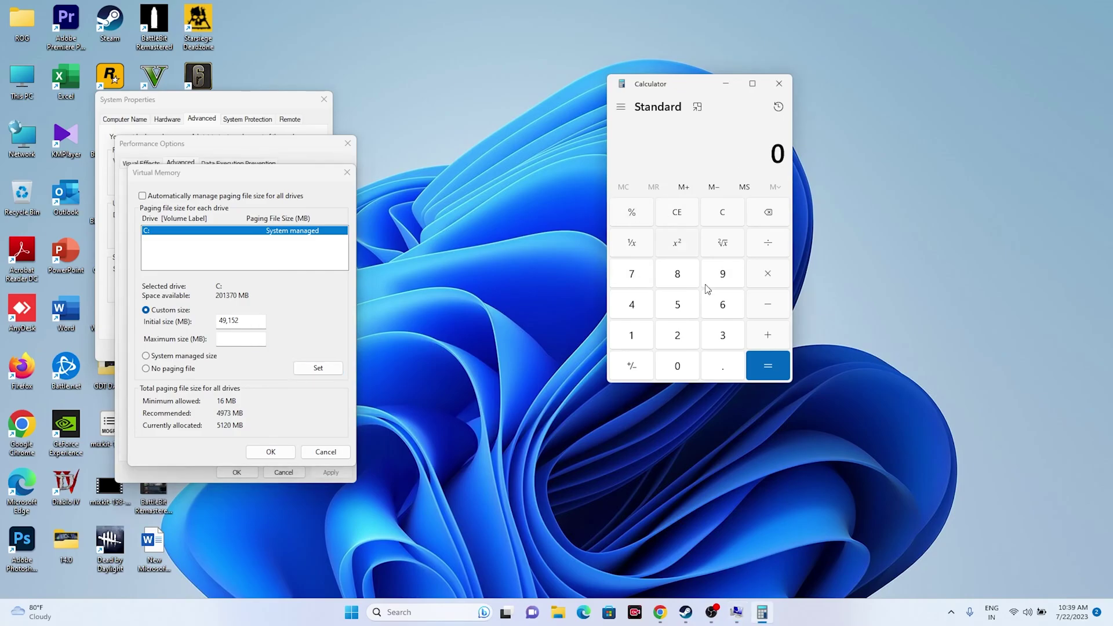
left_click(717, 346)
left_click(675, 343)
left_click(753, 284)
left_click(629, 346)
left_click(668, 362)
left_click(676, 336)
left_click(633, 305)
left_click(766, 365)
Step: Multiply the result by 3 and copy it into the paging file's maximum size as 98,304 MB
left_click(768, 276)
left_click(729, 345)
left_click(768, 365)
left_click_drag(706, 154, 778, 159)
right_click(778, 160)
left_click(800, 172)
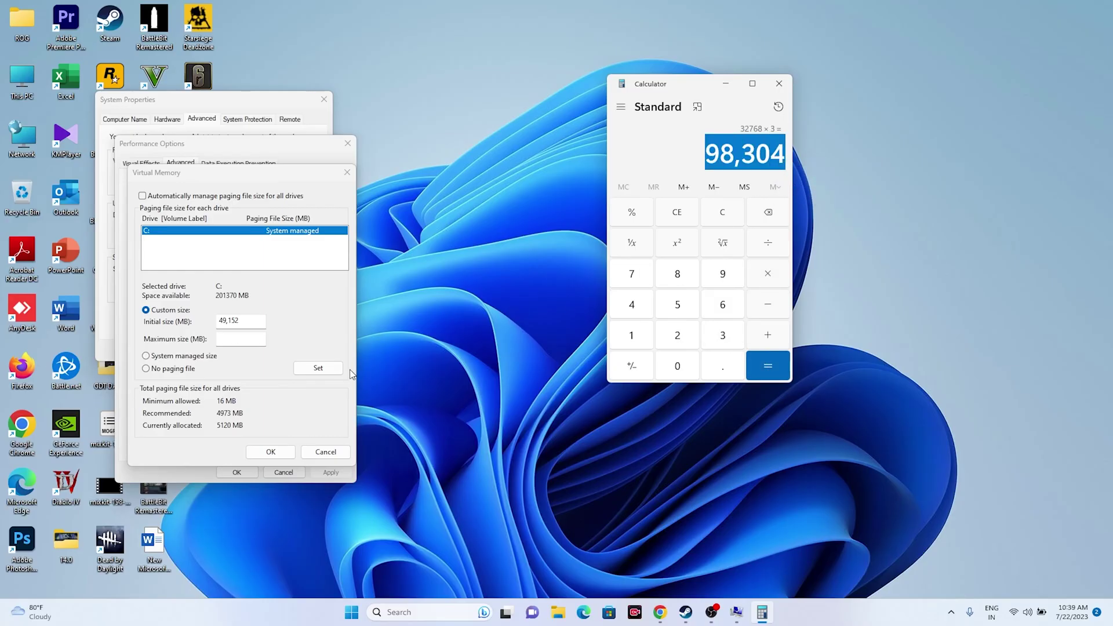
right_click(259, 341)
left_click(289, 393)
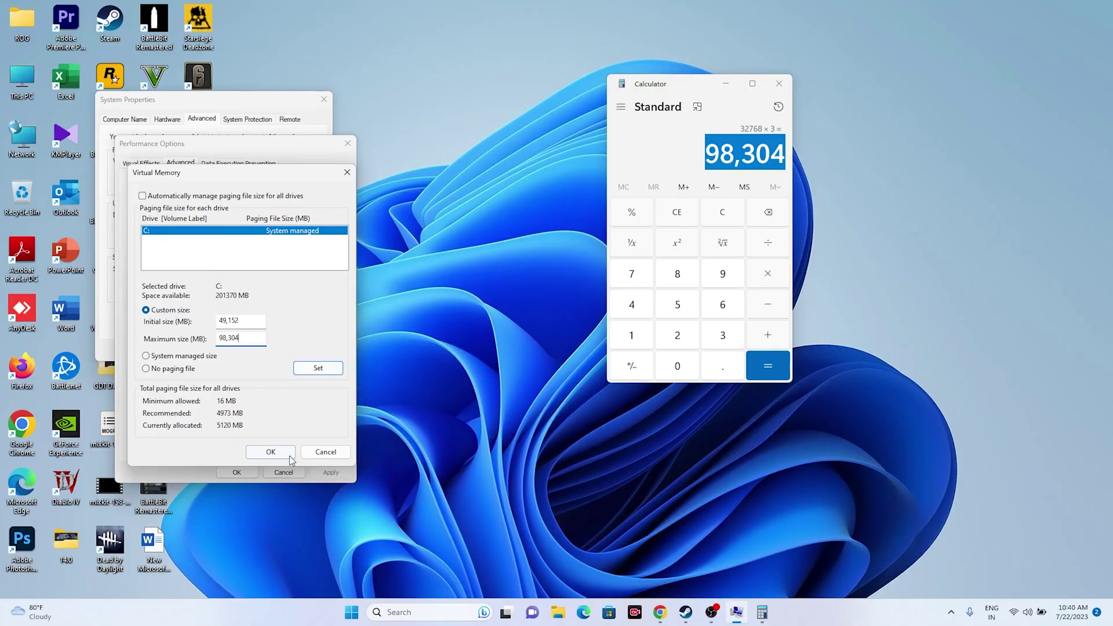
Step: Accept the virtual memory values and close Performance Options, System Properties and Calculator
left_click(271, 452)
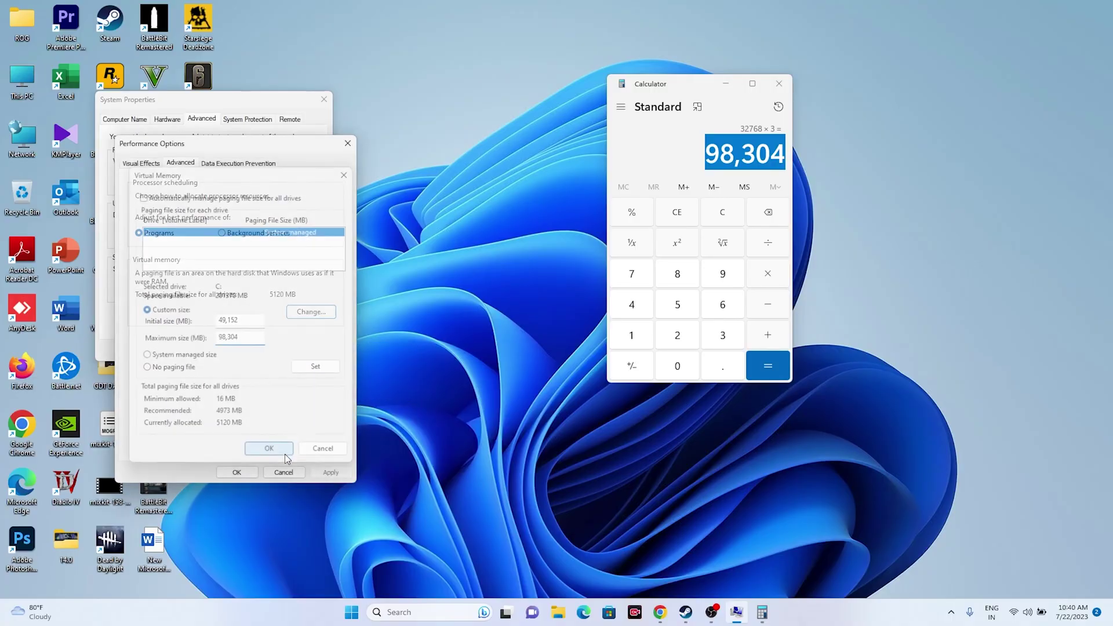
left_click(282, 471)
left_click(324, 99)
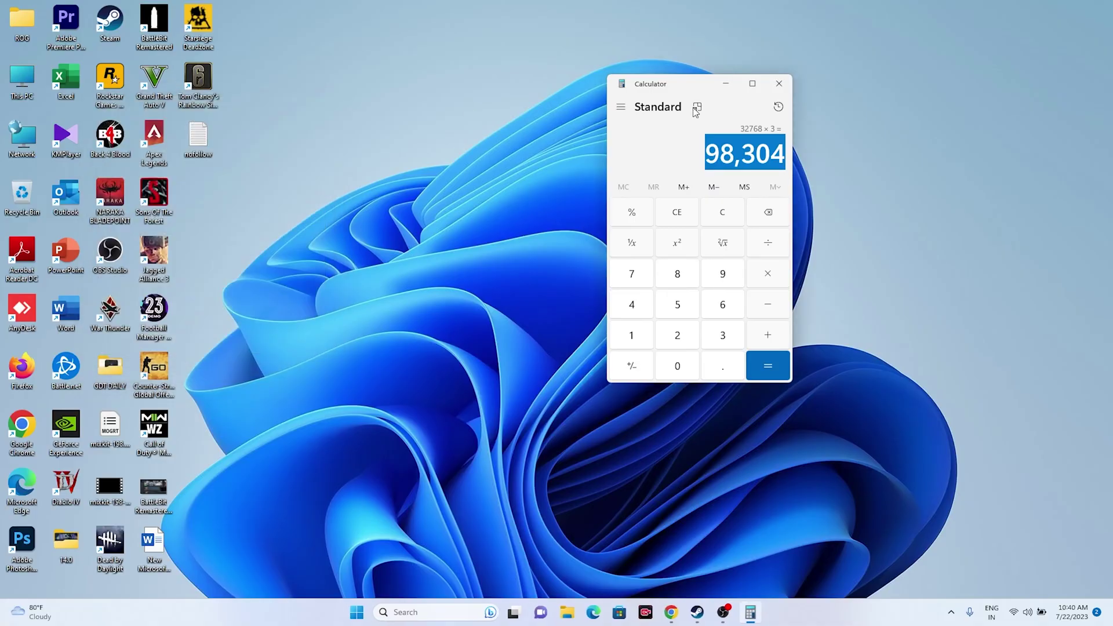
left_click(779, 83)
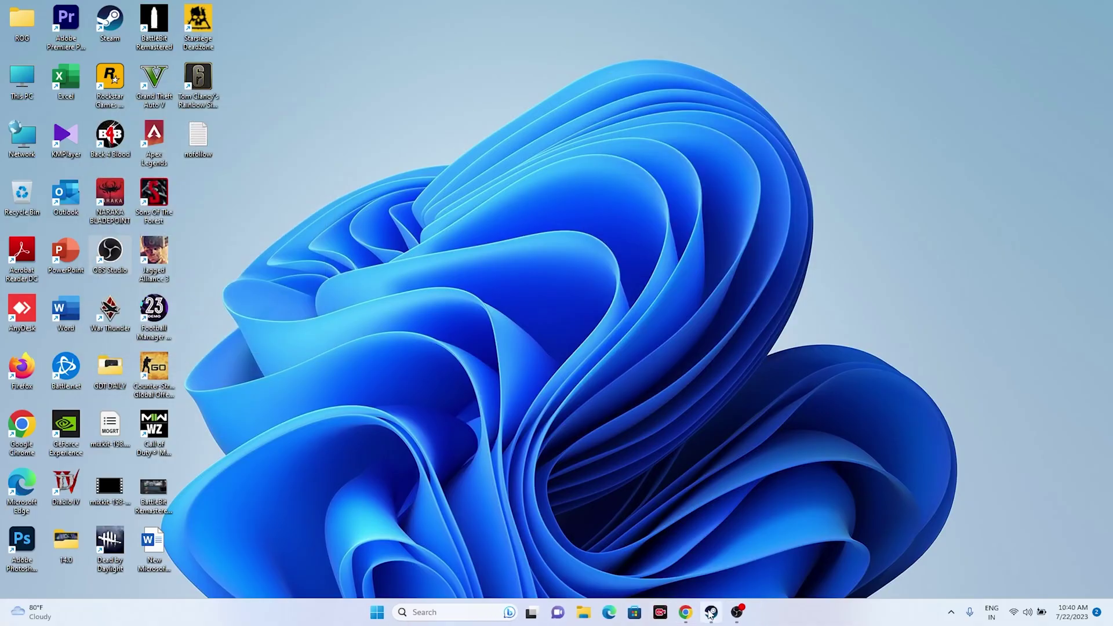
left_click(711, 612)
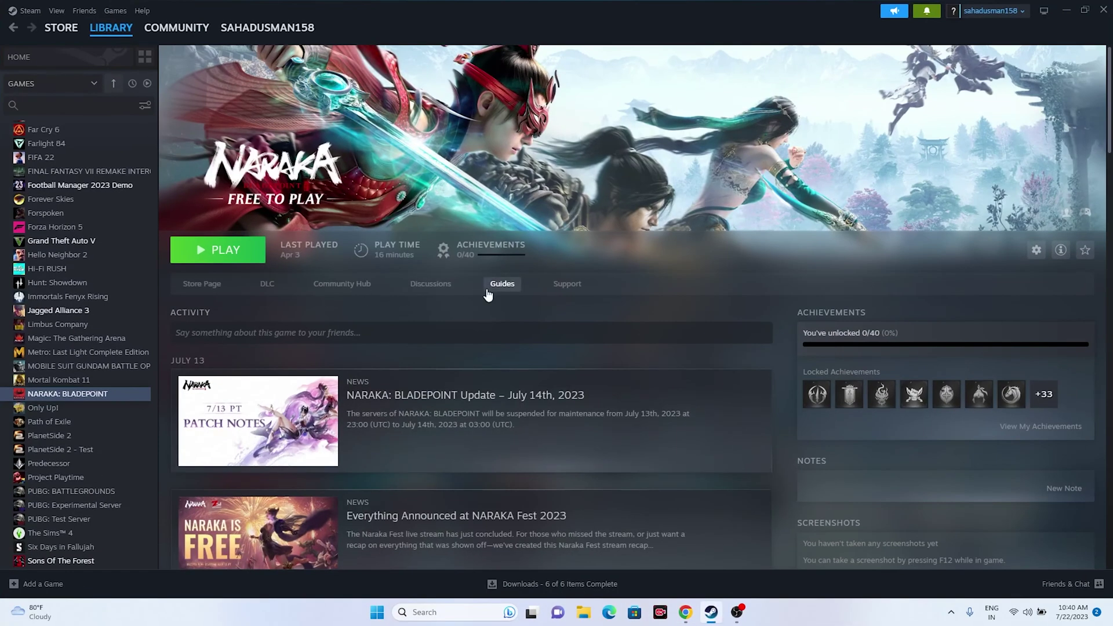
left_click(1061, 10)
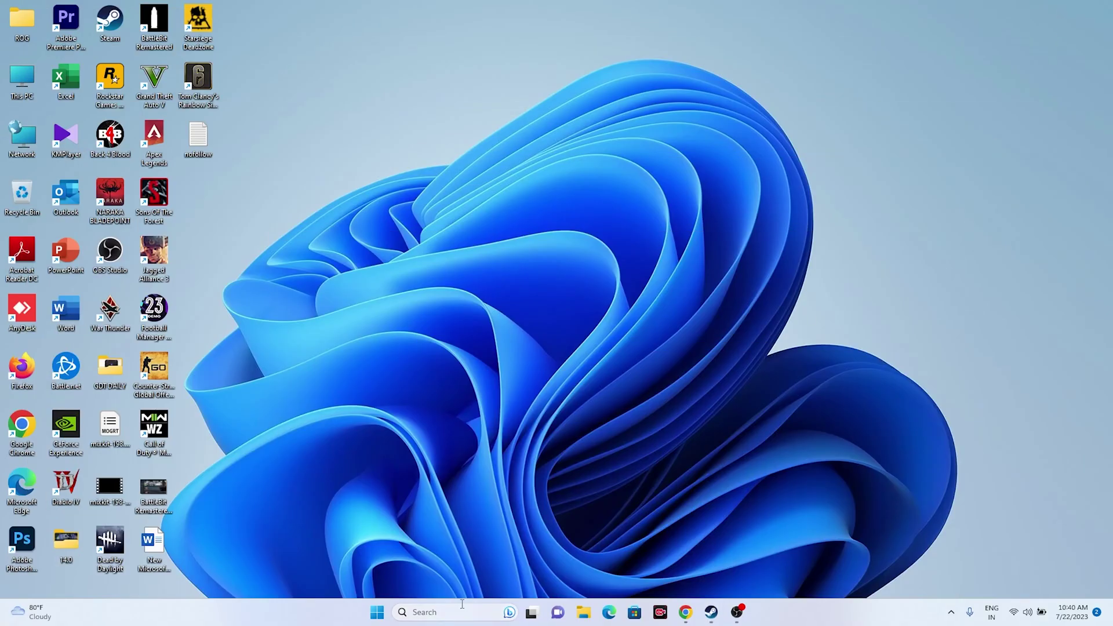
Step: Open Windows Update in Settings to review the update status, and close Settings
left_click(460, 604)
left_click(467, 380)
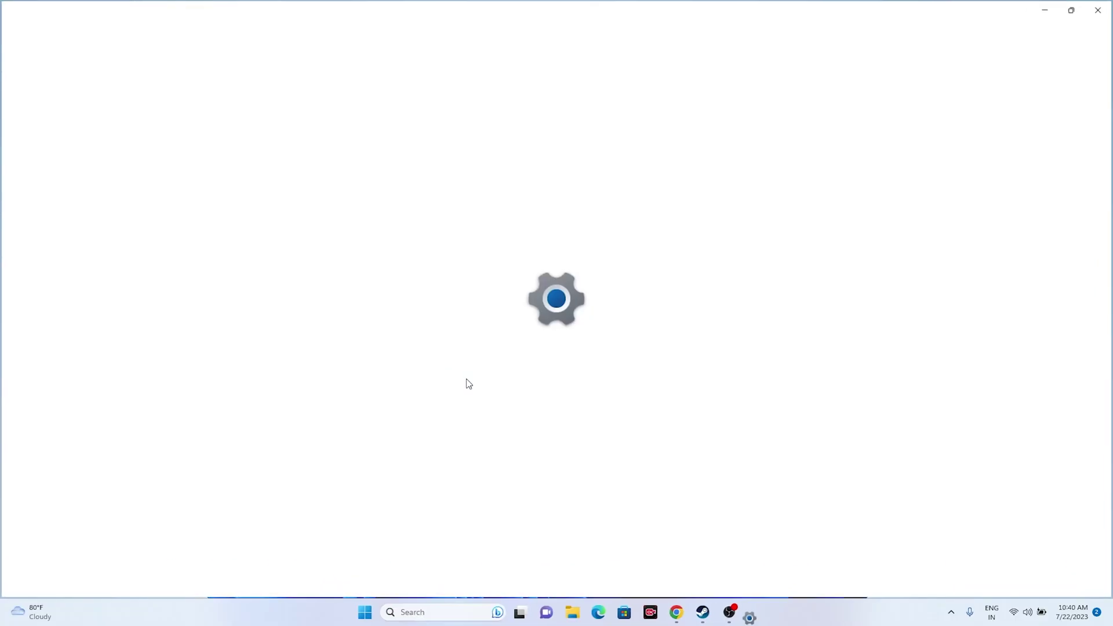
left_click(82, 356)
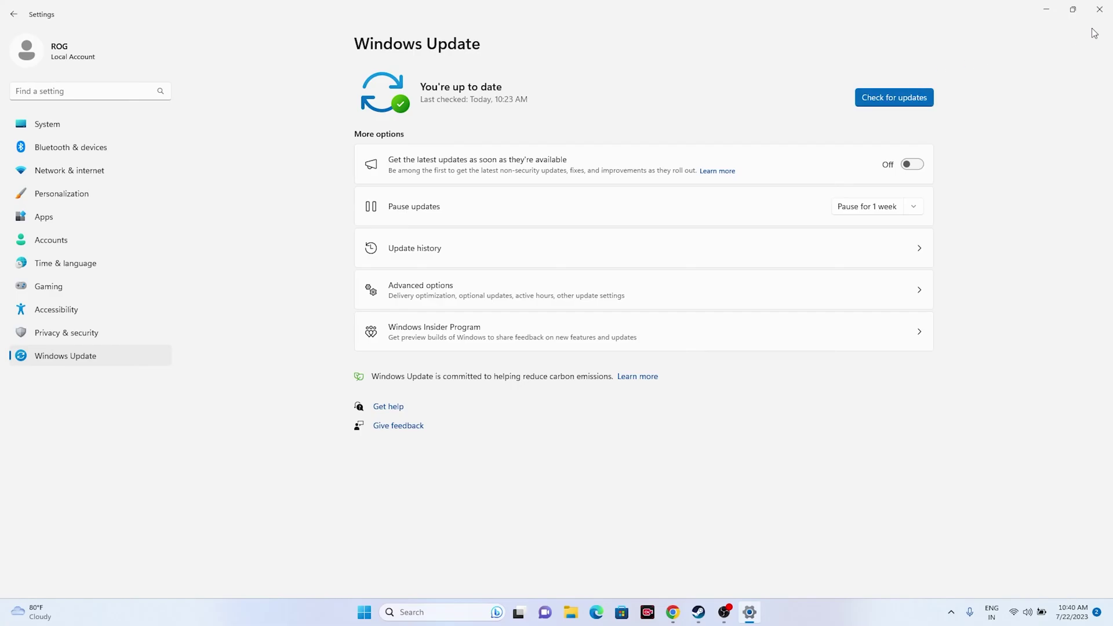
left_click(1100, 12)
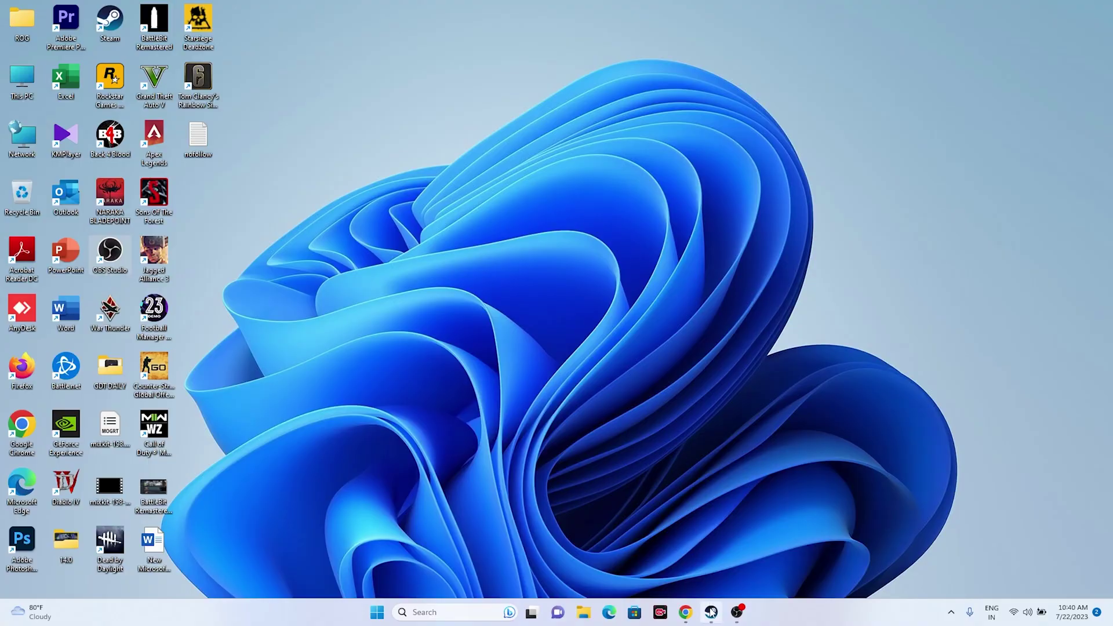
left_click(712, 612)
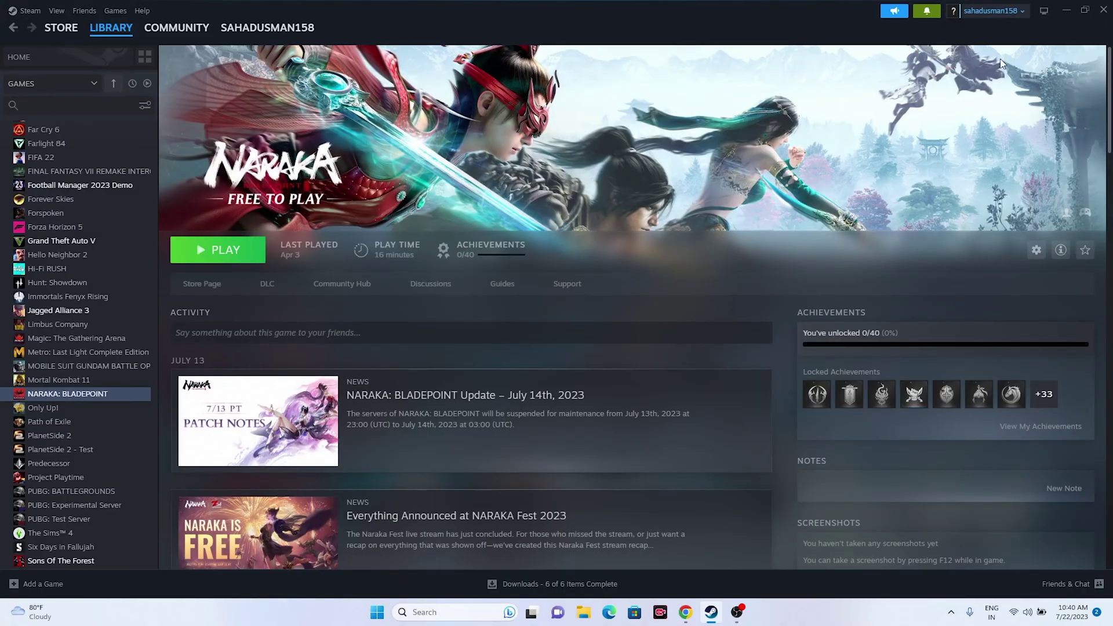
left_click(1059, 12)
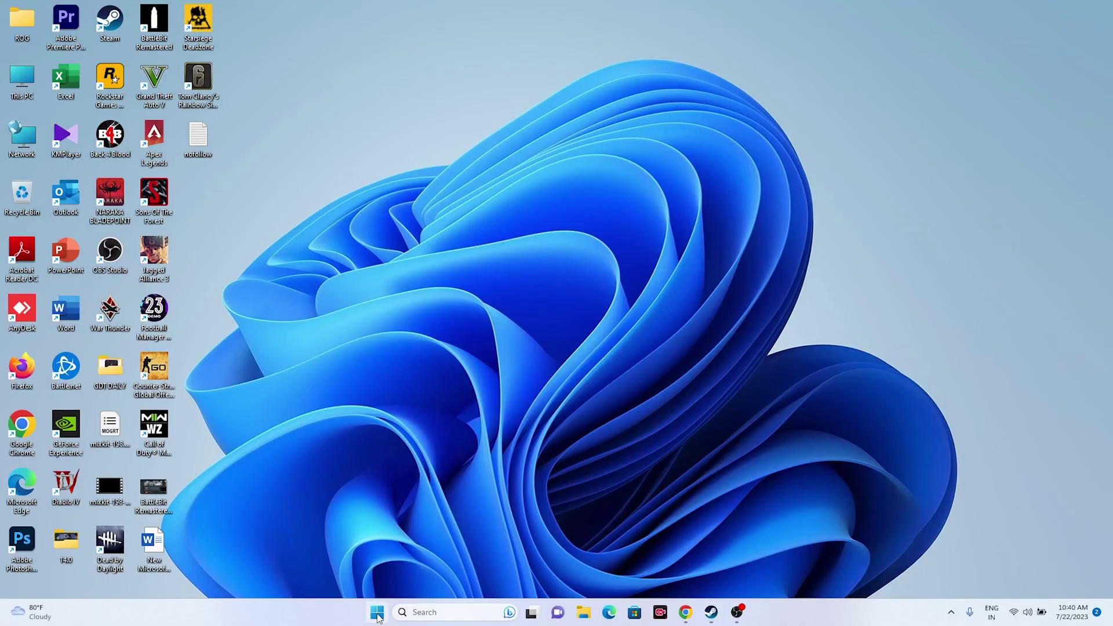
Step: Open Task Manager maximized, look through the running apps and background processes, and close it
right_click(377, 617)
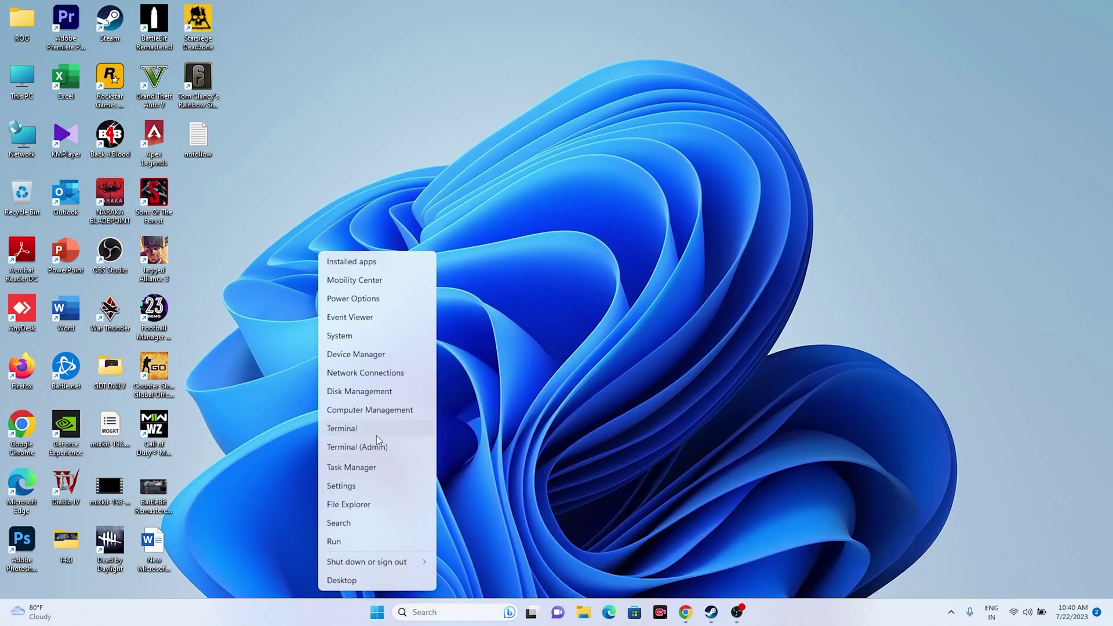
left_click(351, 467)
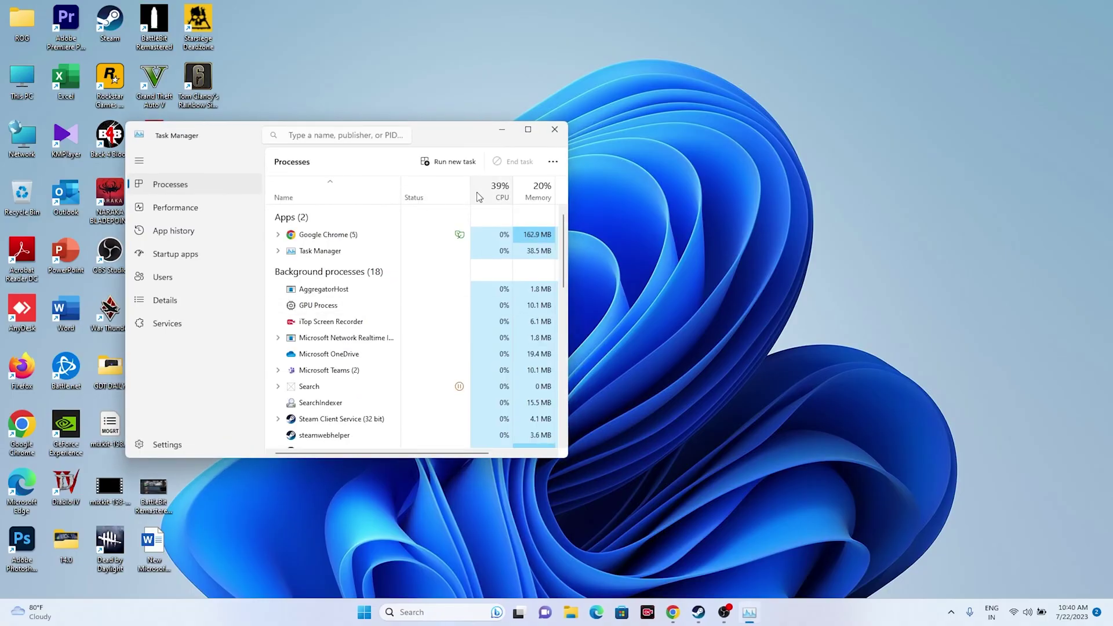
left_click(528, 130)
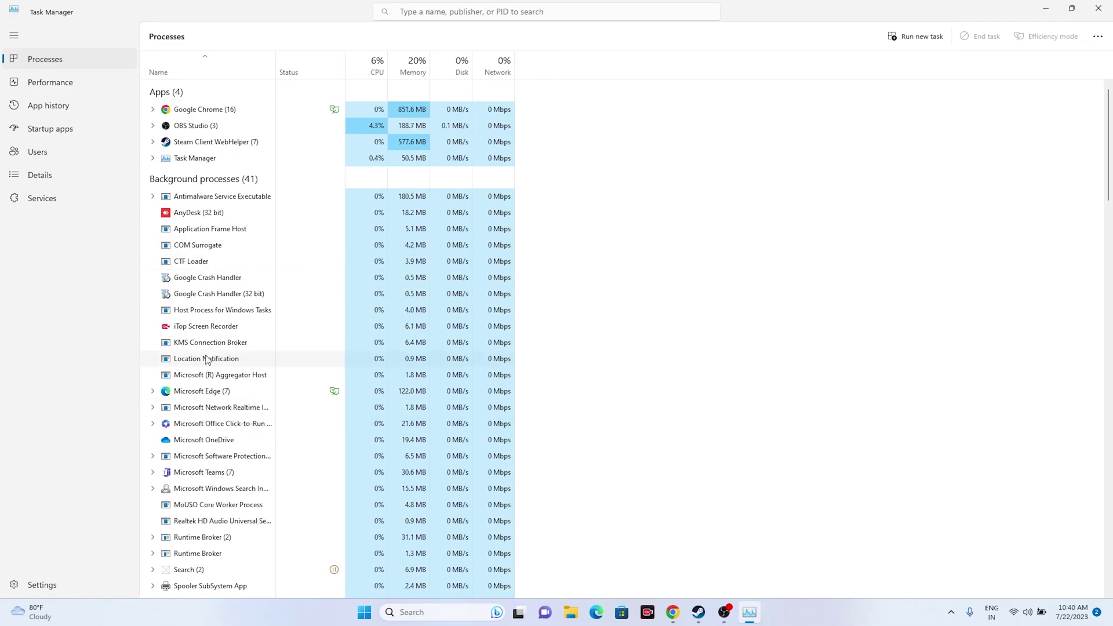
scroll(228, 326, "down", 4)
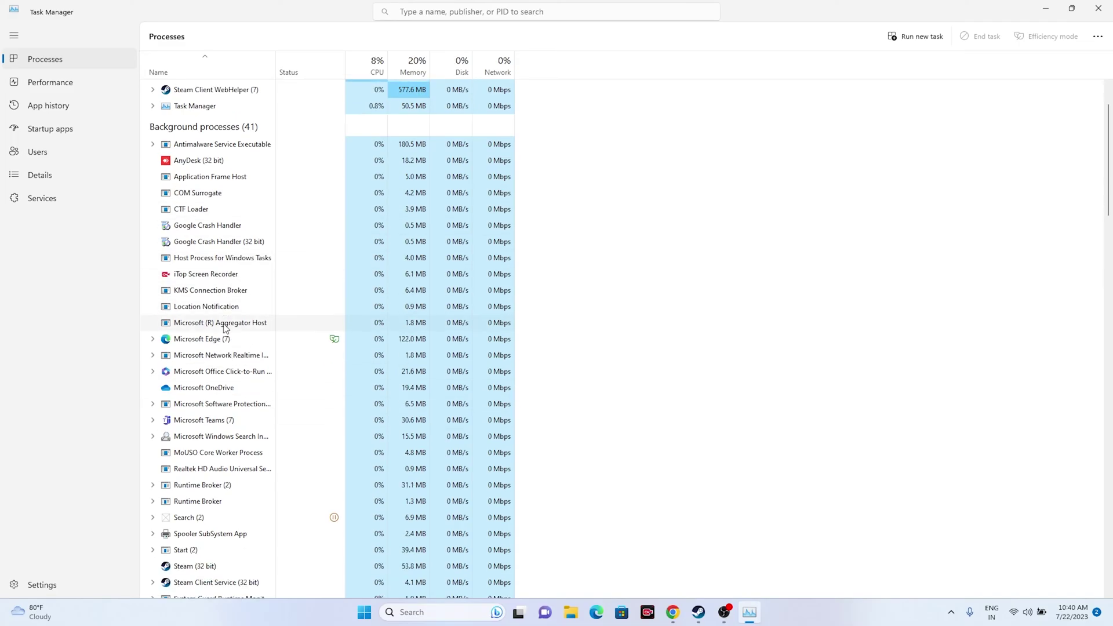
scroll(228, 328, "down", 4)
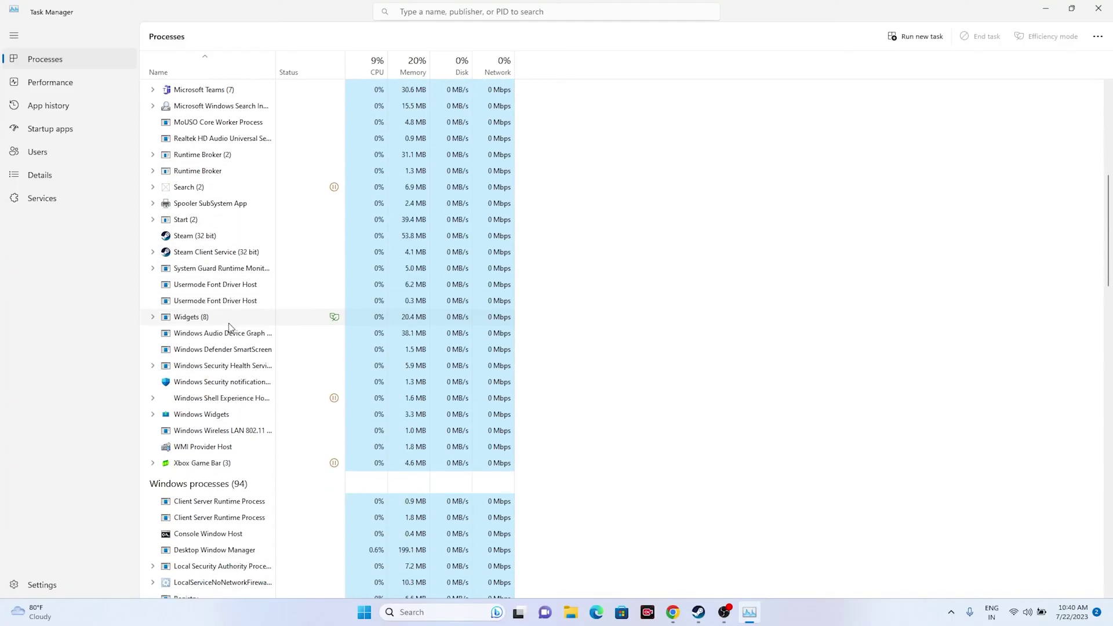
scroll(232, 328, "up", 8)
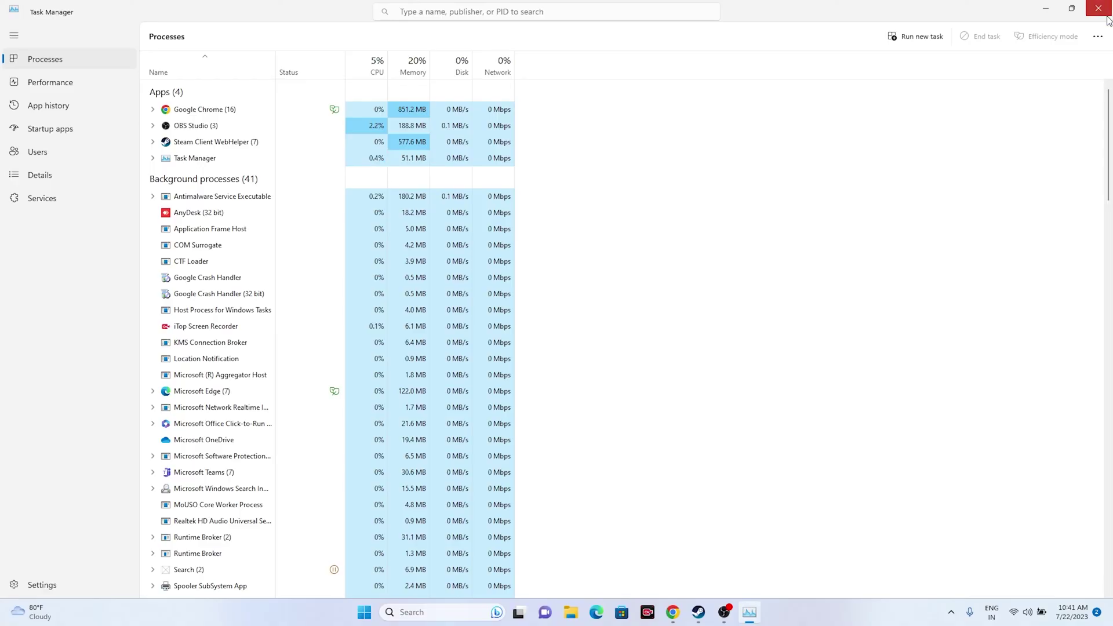
left_click(1105, 13)
Step: Switch to Steam, view the Manage options for NARAKA: BLADEPOINT in the library, and minimize Steam
left_click(710, 616)
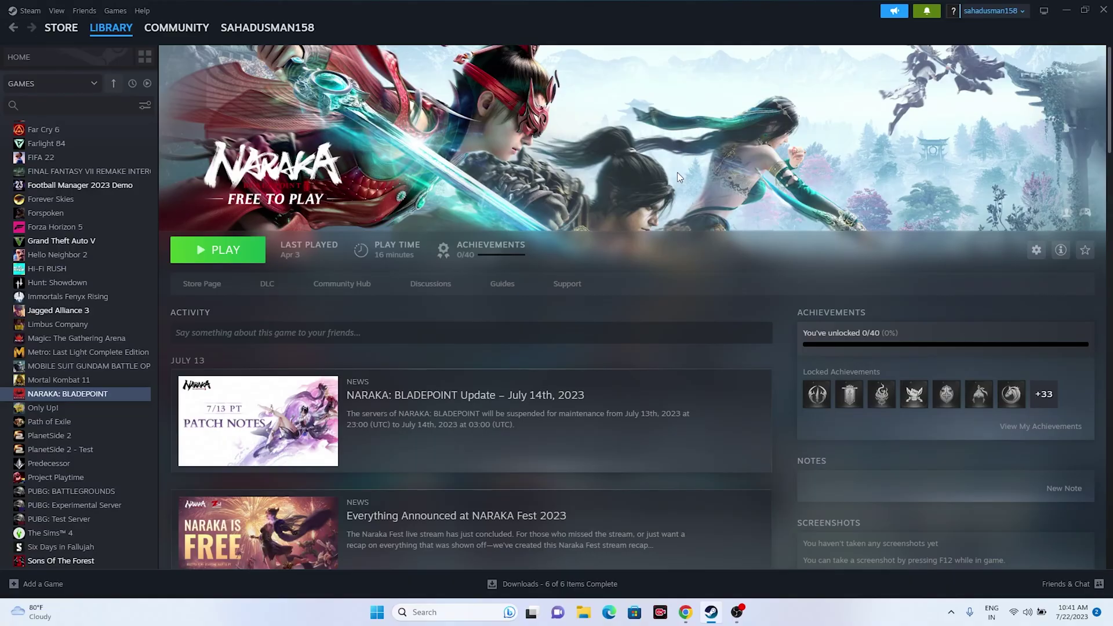
right_click(85, 396)
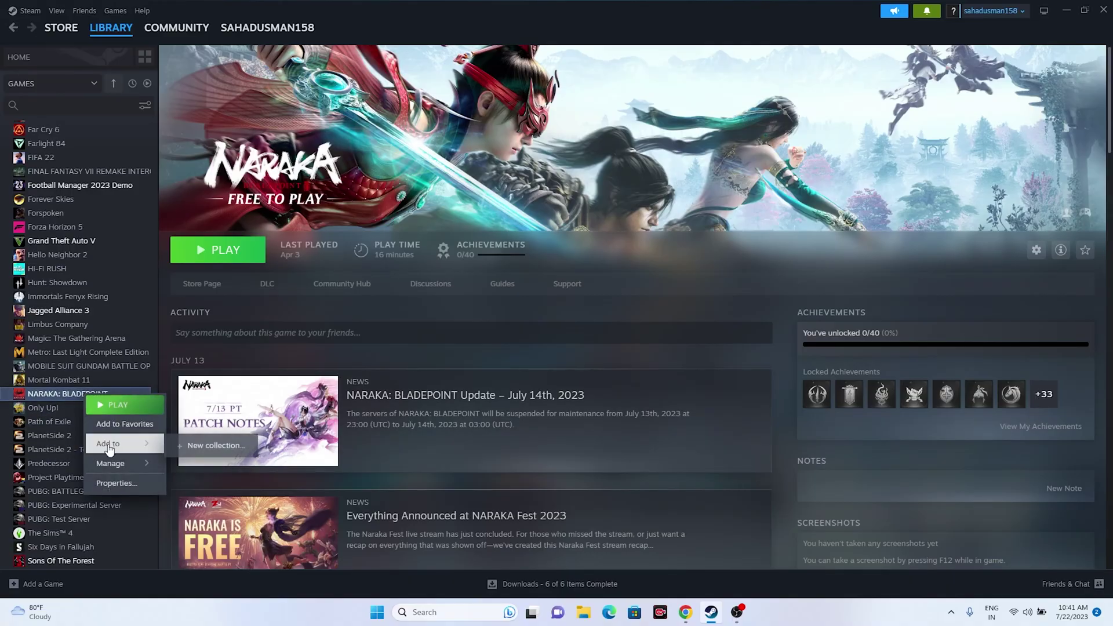
mouse_move(114, 464)
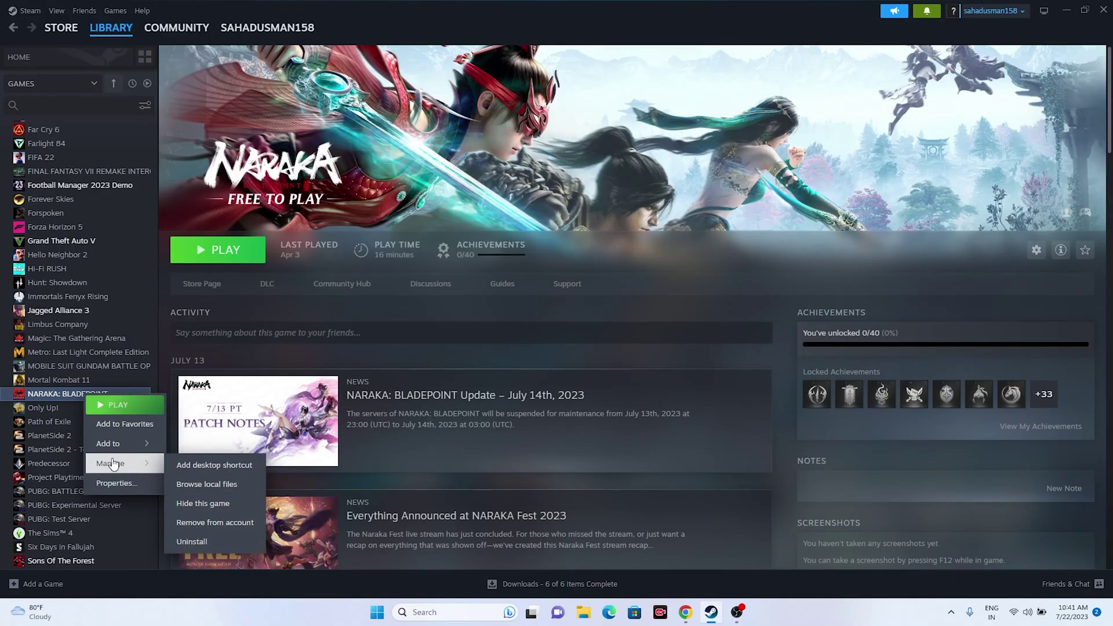
left_click(742, 335)
left_click(1073, 12)
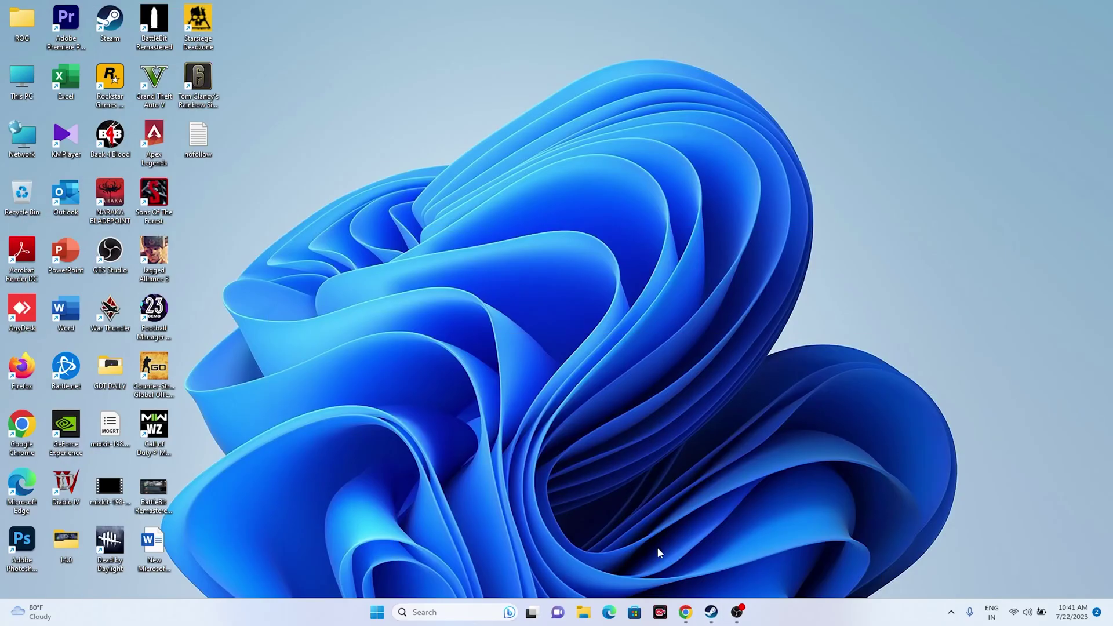
Step: Open This PC in File Explorer to check the free space on the local disk
key("super+e")
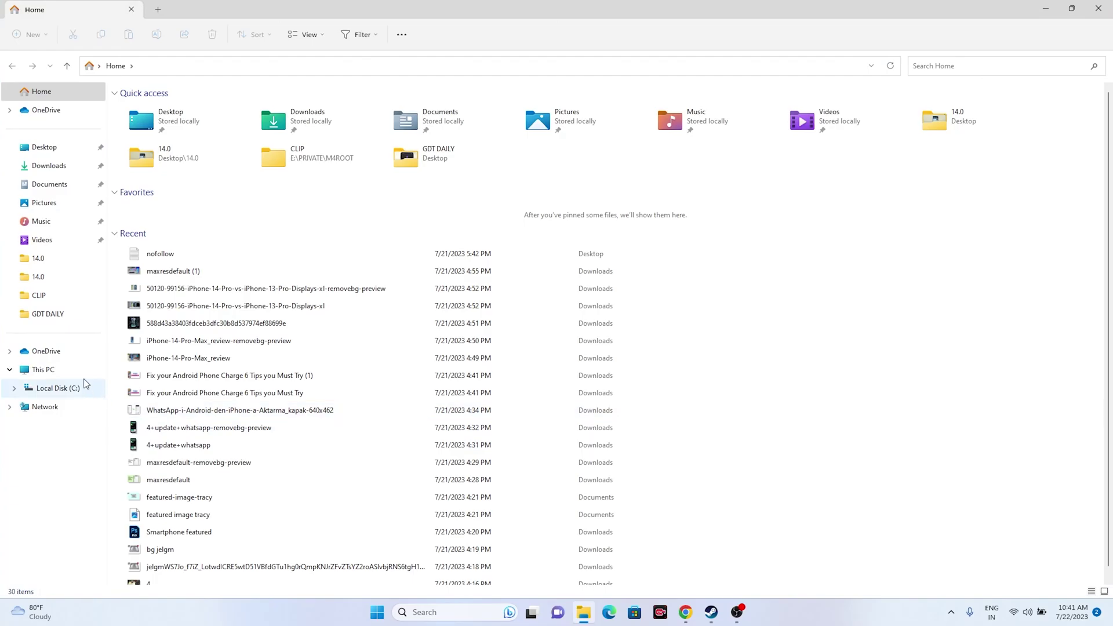
left_click(42, 369)
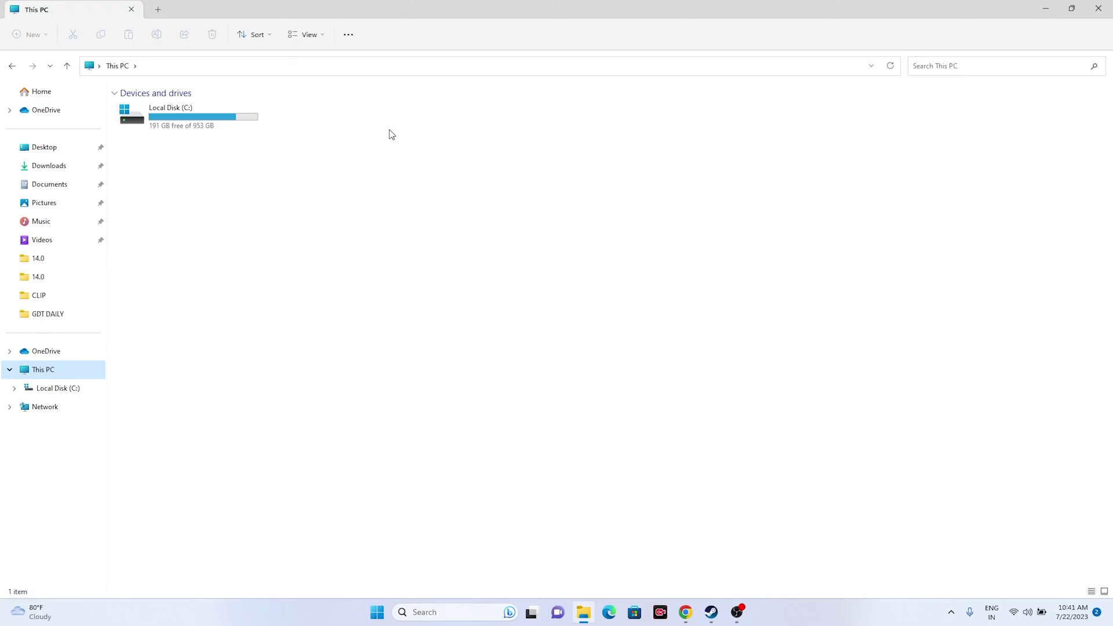
Step: Close File Explorer and switch to Chrome, passing by Steam
left_click(1099, 9)
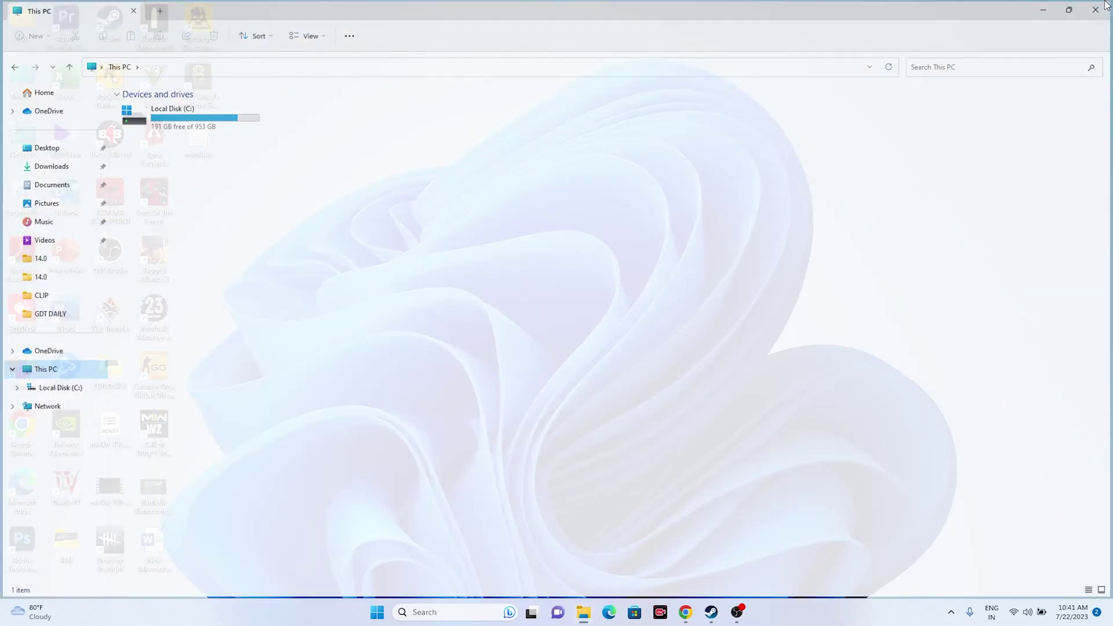
left_click(709, 615)
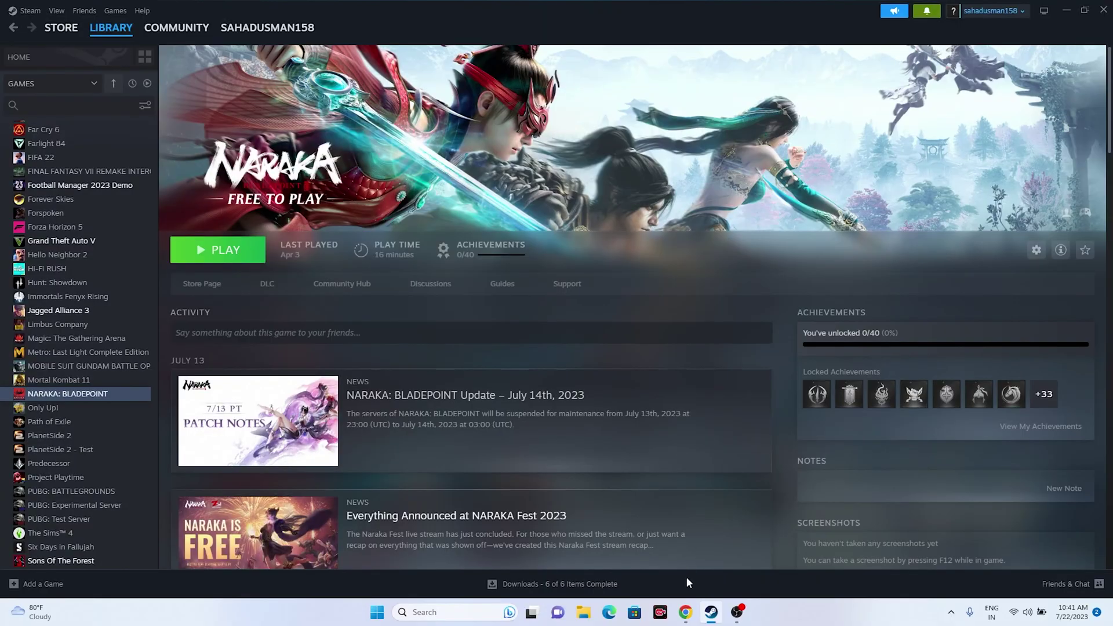
left_click(711, 613)
left_click(693, 616)
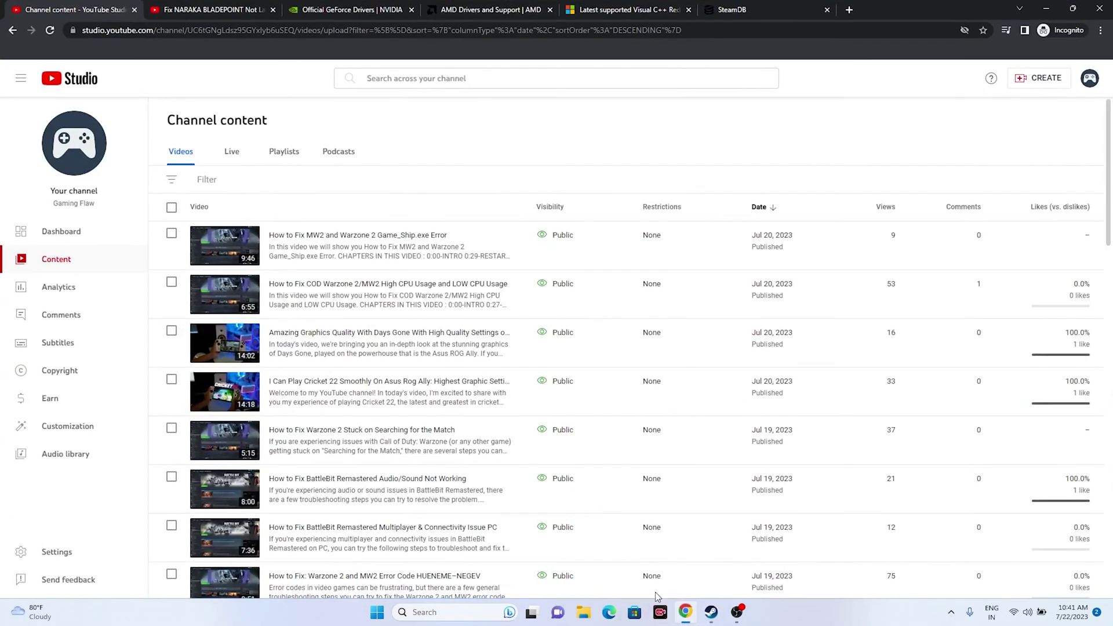
Step: Decline push notifications on the GeForce Drivers page, and view the AMD Drivers and Support page
left_click(343, 9)
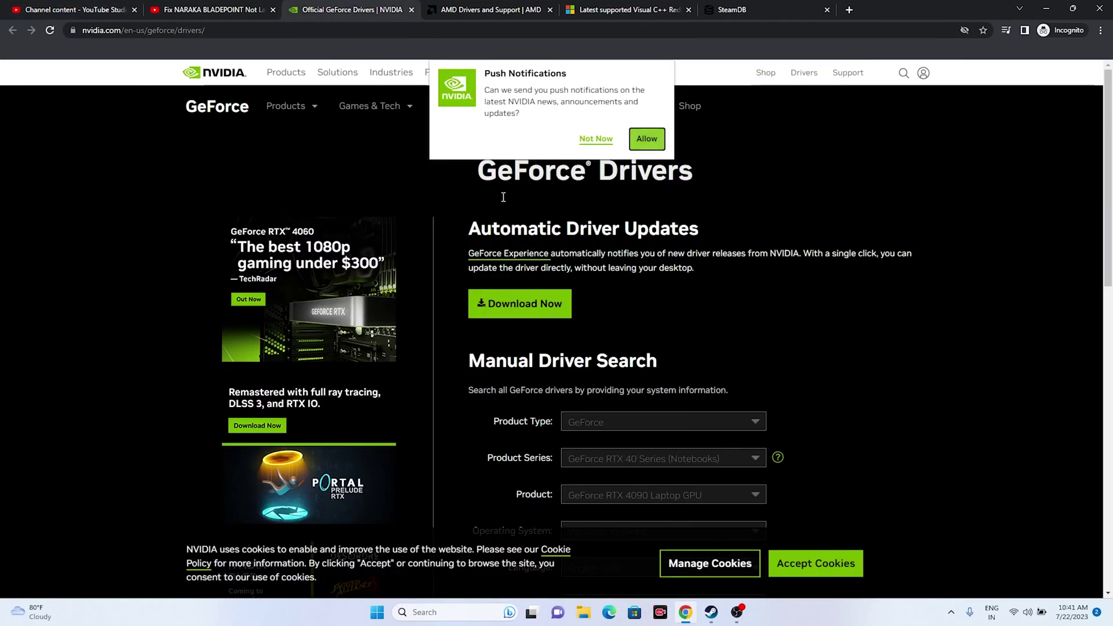
left_click(595, 139)
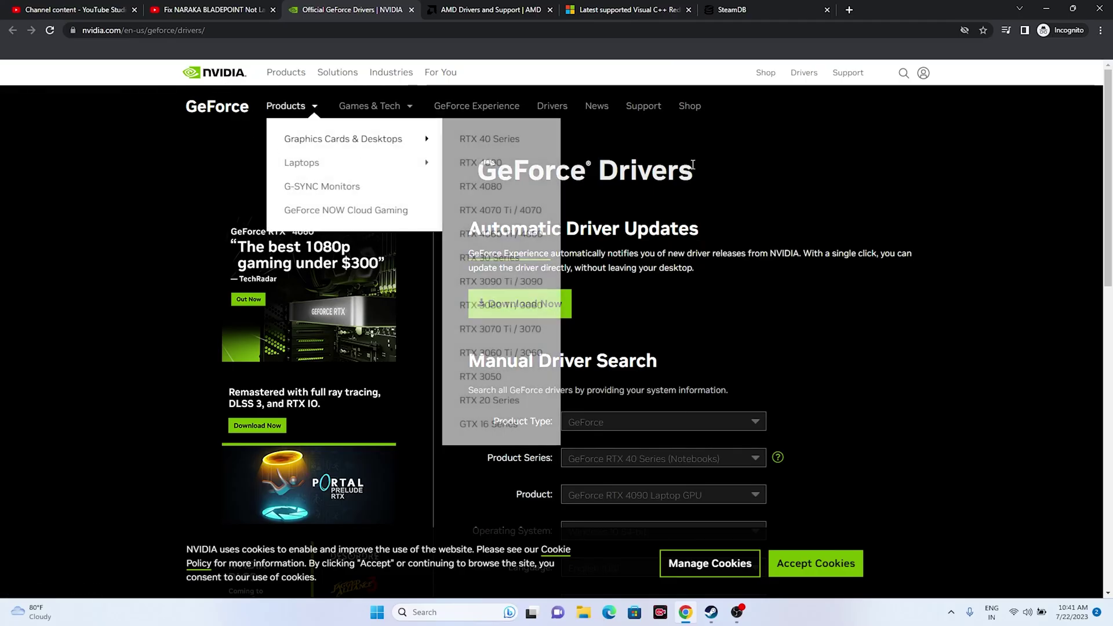
left_click(458, 8)
scroll(1062, 290, "up", 2)
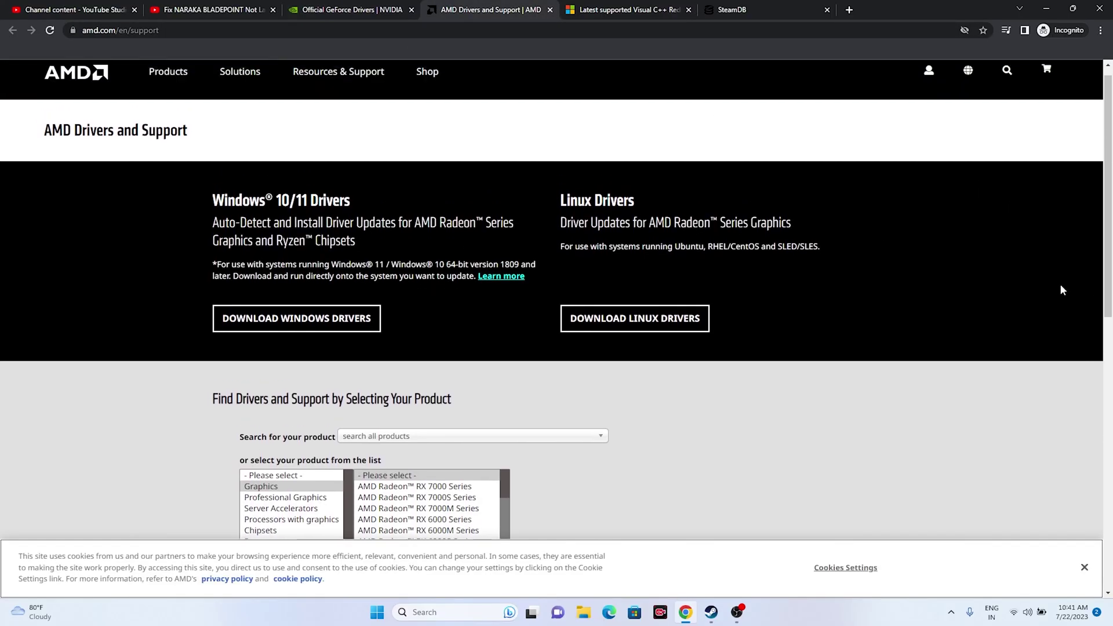
Step: Run the manual GeForce driver search with Windows 11 as operating system, and highlight the version number of the 536.67 Game Ready Driver
left_click(369, 7)
scroll(892, 212, "down", 2)
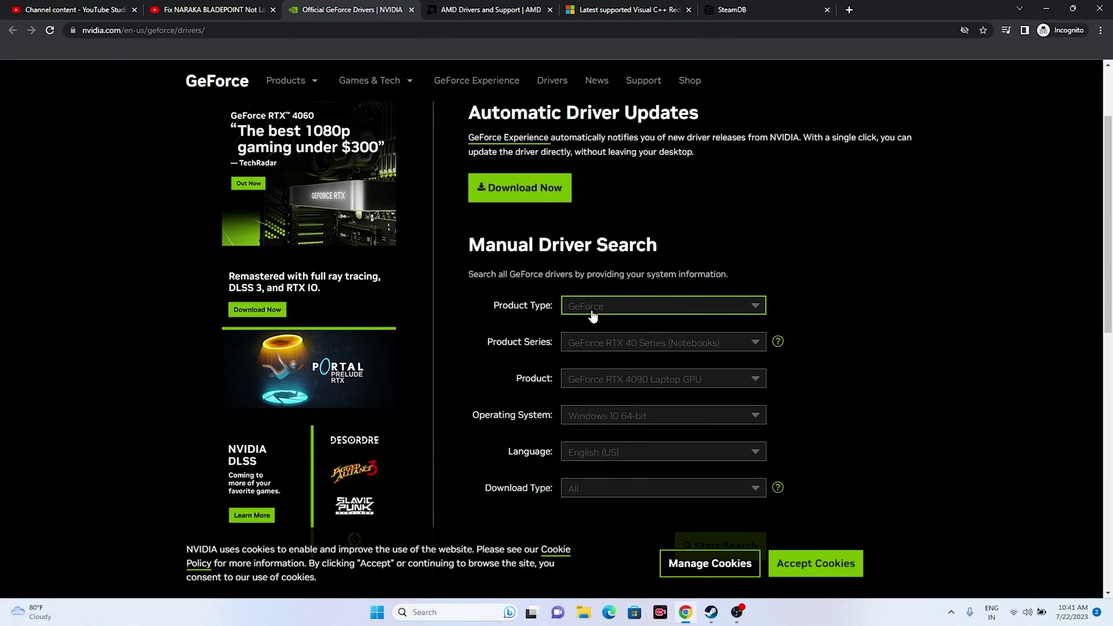
left_click(626, 415)
left_click(636, 451)
scroll(958, 307, "down", 1)
scroll(958, 307, "down", 2)
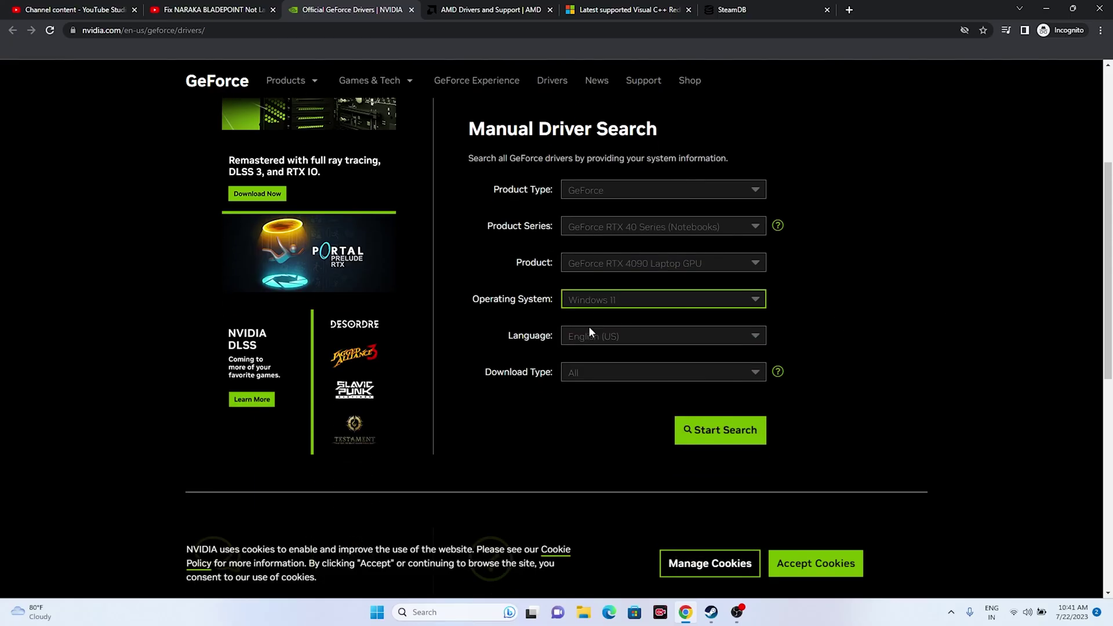
left_click(722, 430)
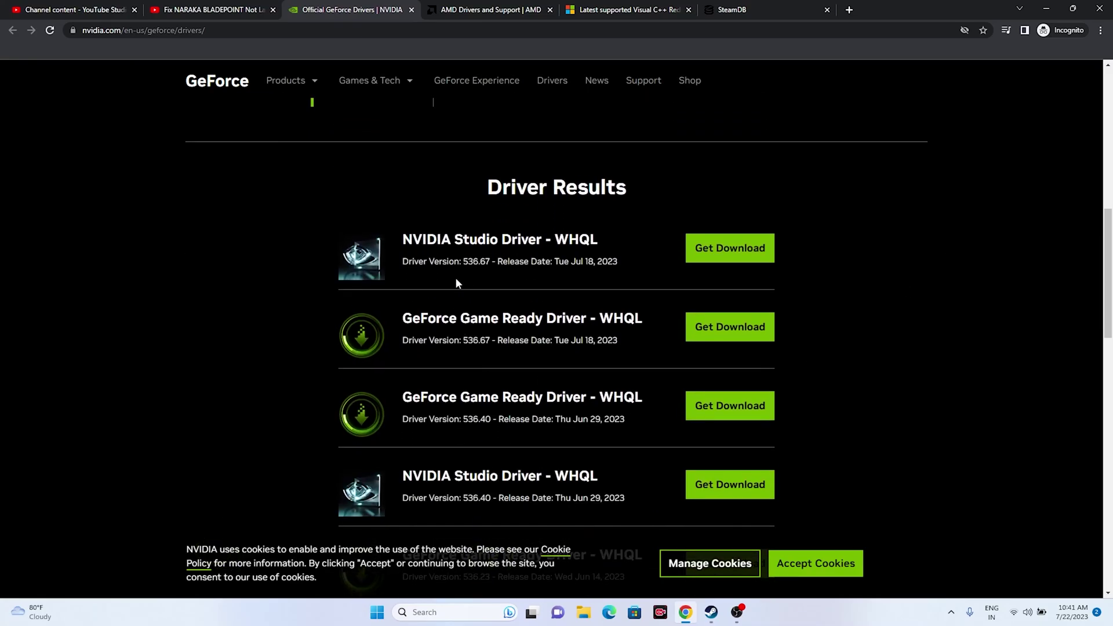
left_click_drag(462, 339, 489, 339)
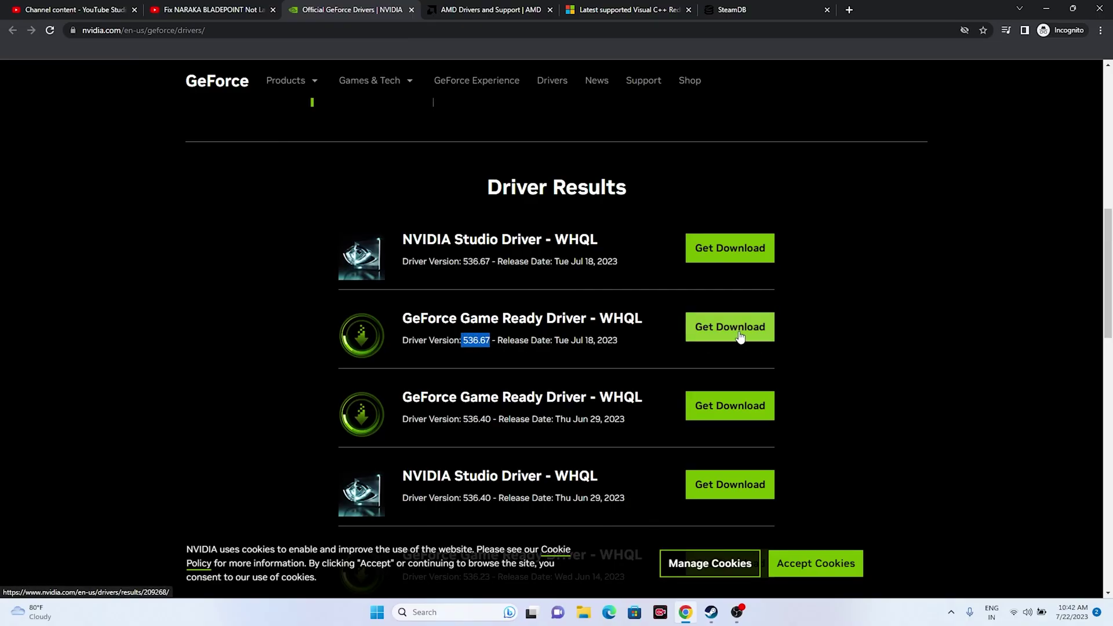
Step: Look up the AMD Radeon RX 7600S from the RX 7000S Series on AMD's support page and submit the selection
left_click(476, 8)
scroll(984, 244, "down", 2)
scroll(987, 249, "down", 1)
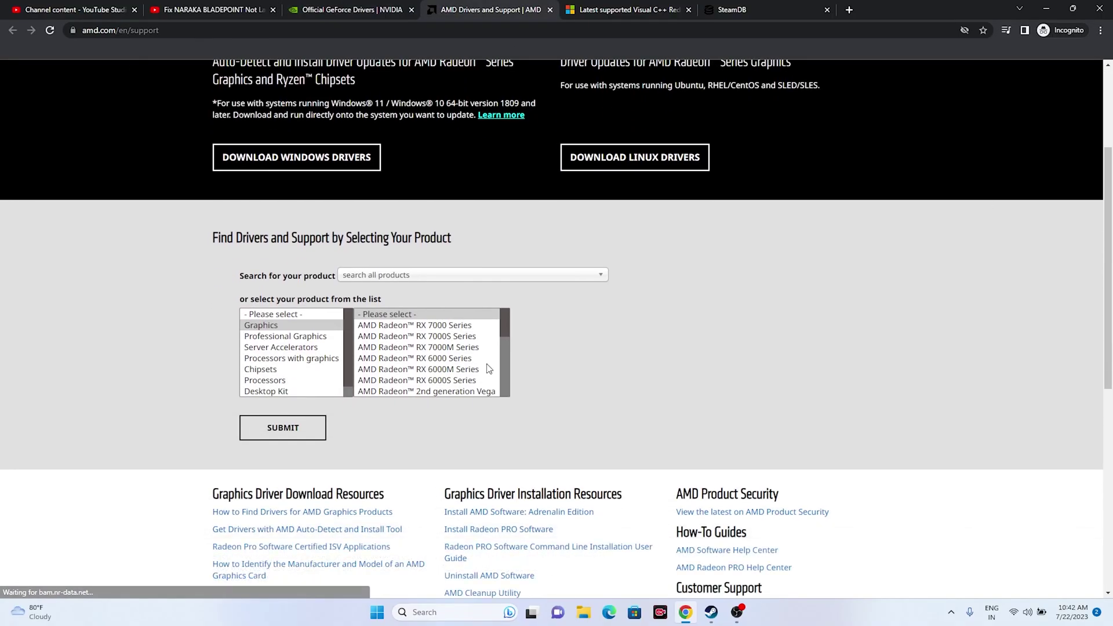
left_click(466, 337)
left_click(557, 326)
left_click(667, 338)
left_click(305, 427)
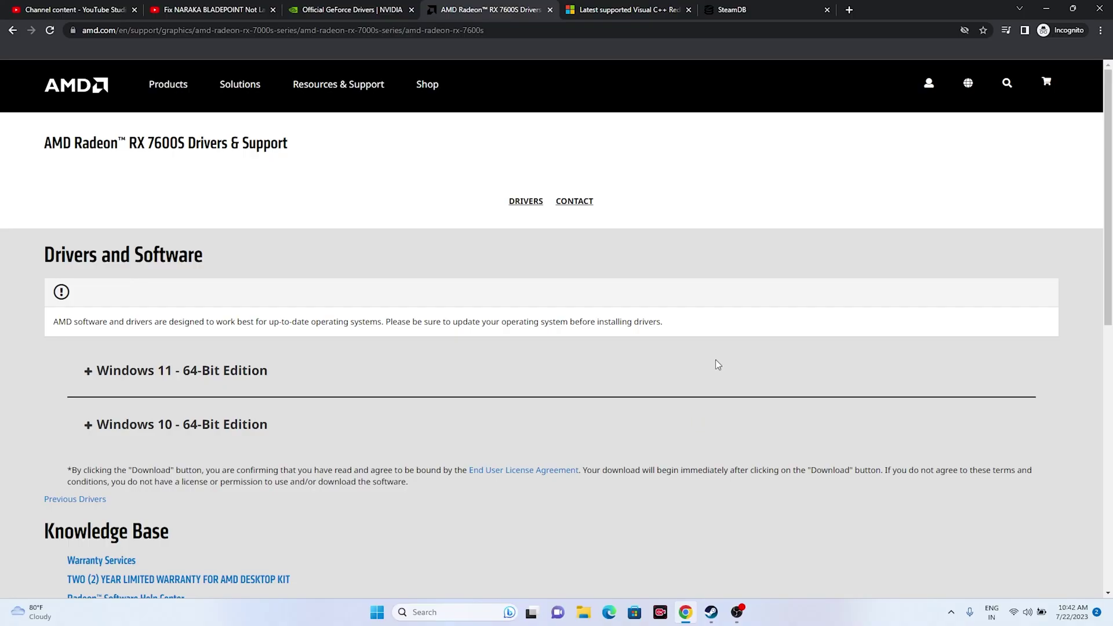
Step: Review the Microsoft Visual C++ Redistributable latest supported downloads page, highlighting its title and the X64 entry in the download table
left_click(577, 13)
scroll(454, 226, "down", 2)
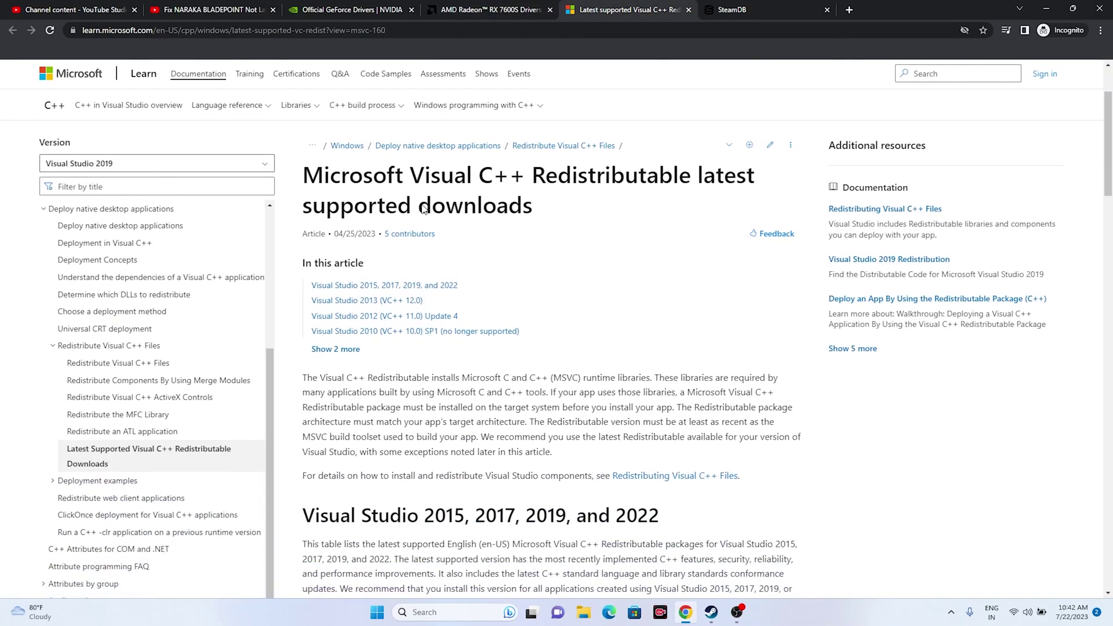
left_click_drag(309, 170, 548, 206)
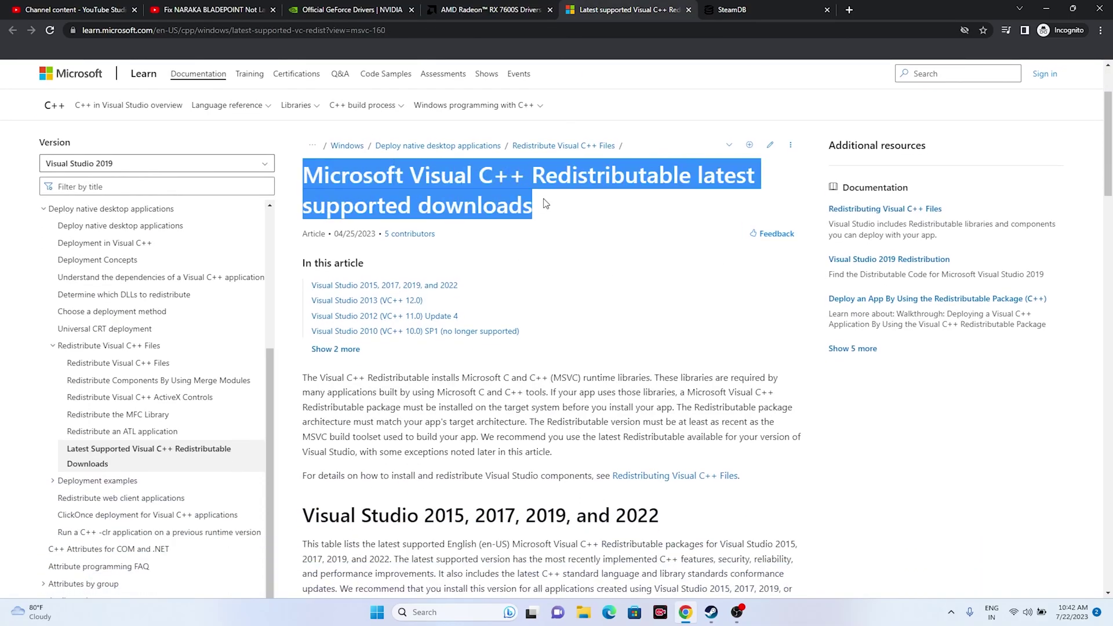
left_click(574, 217)
scroll(524, 337, "down", 2)
scroll(520, 301, "down", 5)
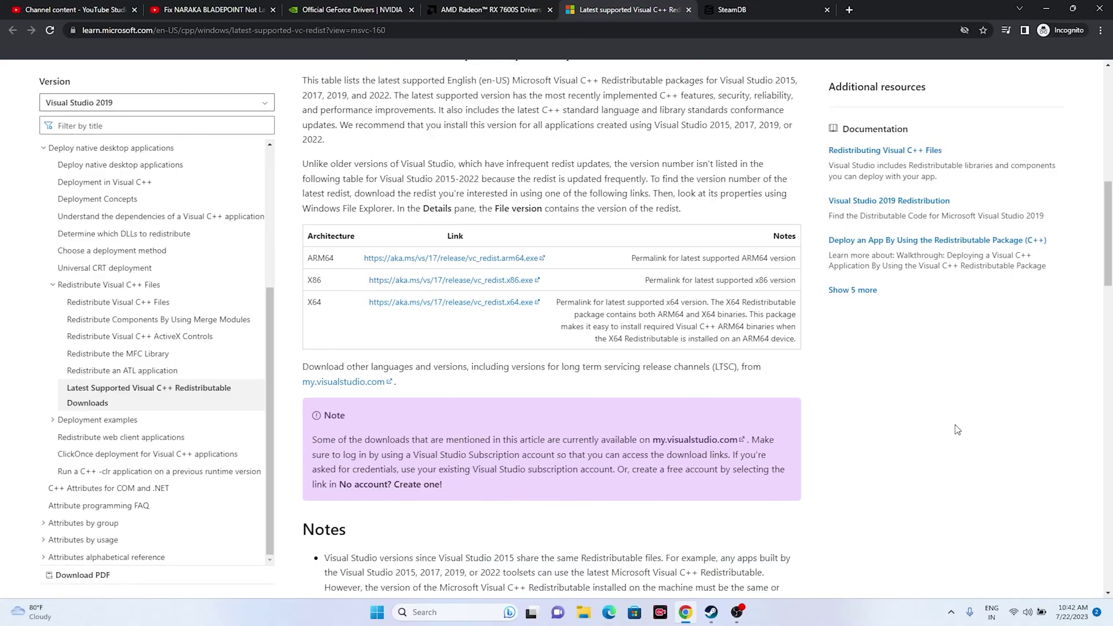
scroll(958, 435, "up", 1)
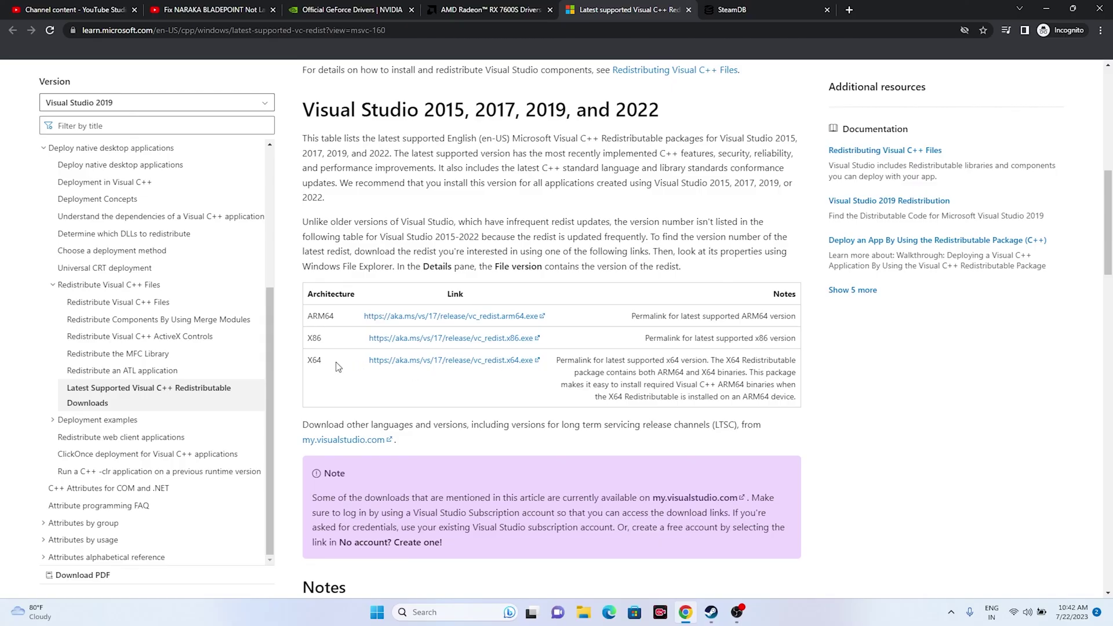
left_click_drag(322, 360, 313, 360)
Step: View the SteamDB home page, minimize Chrome, and switch to Steam
left_click(753, 10)
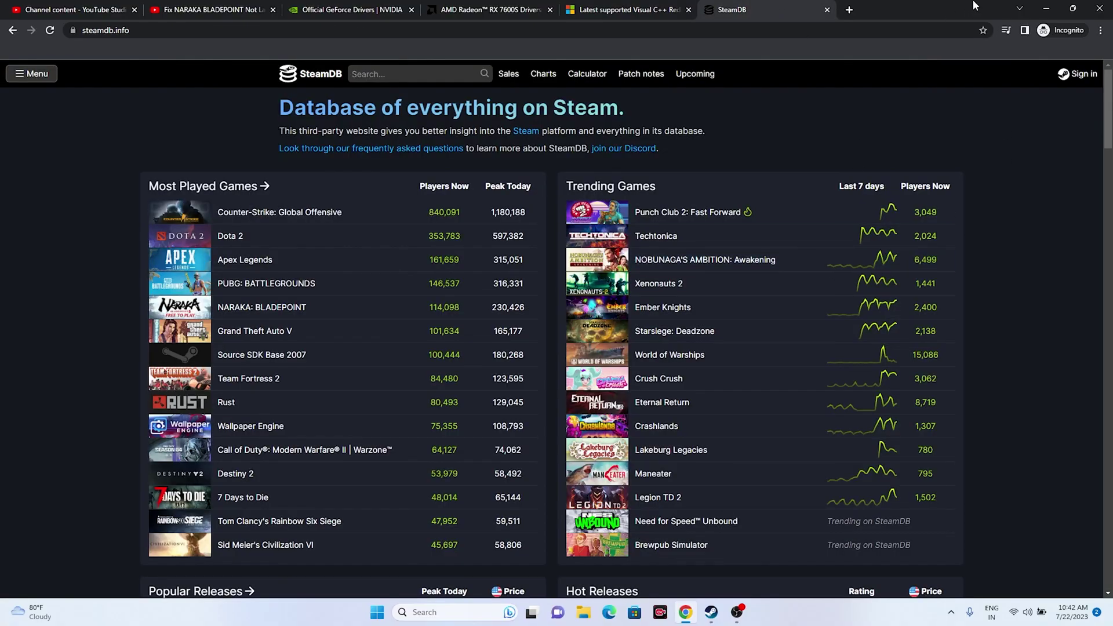
left_click(1046, 8)
left_click(711, 613)
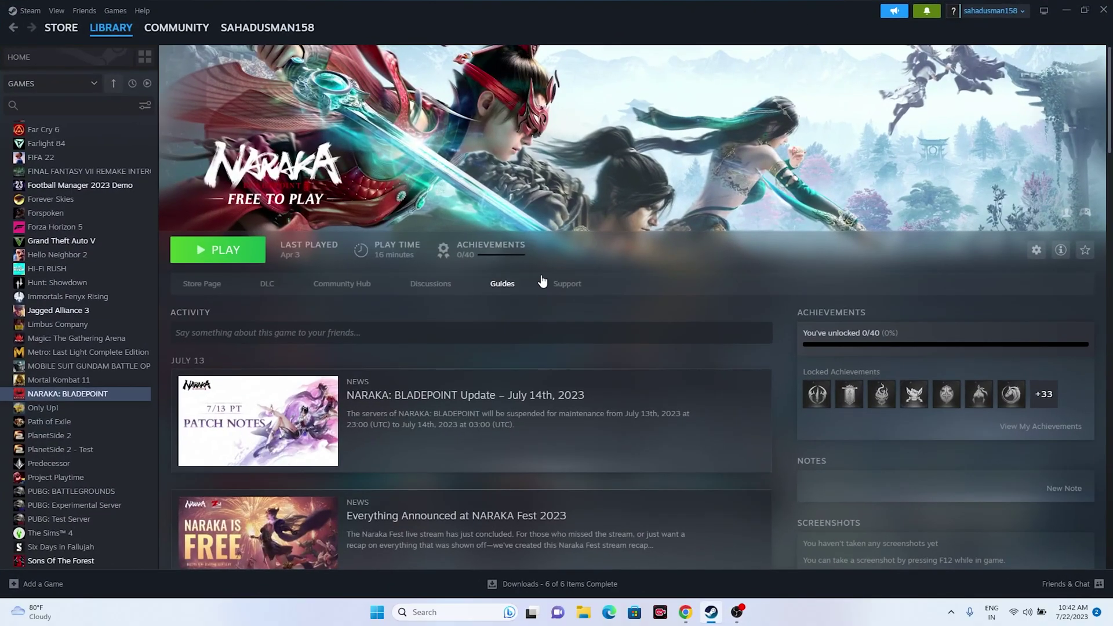